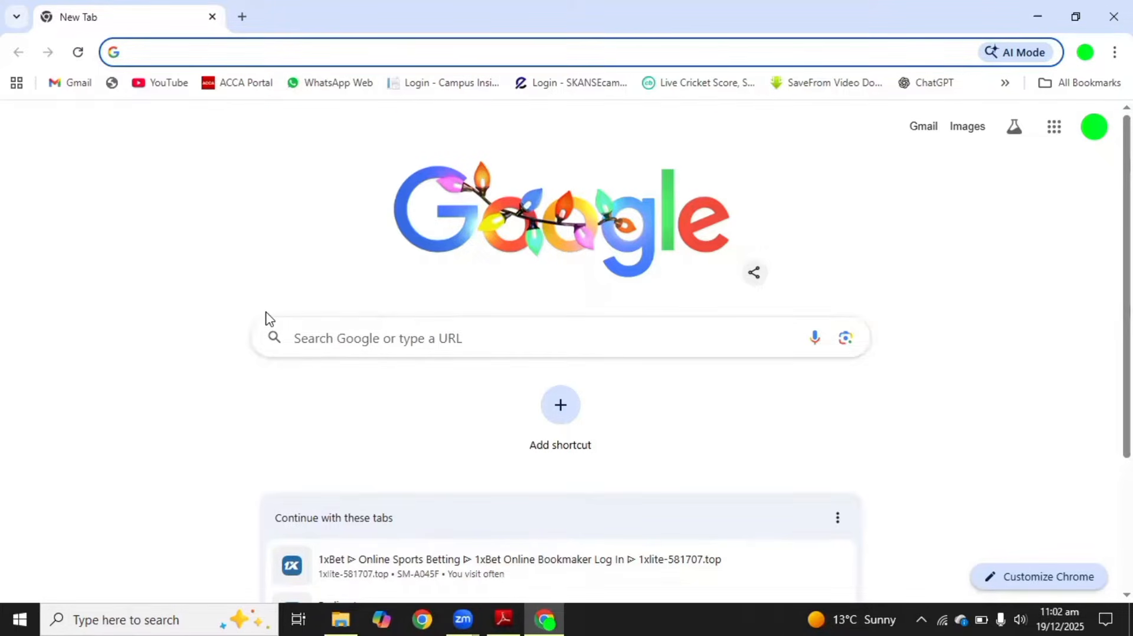
Step: Search Google for 'icap' from the Chrome address bar
text(icap)
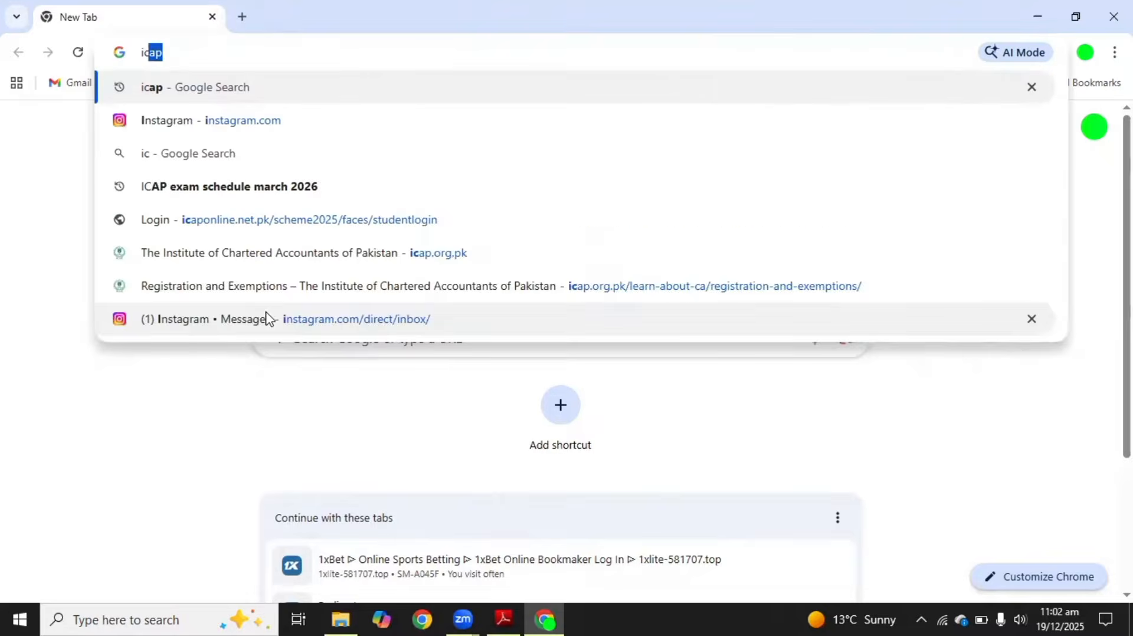
key(Return)
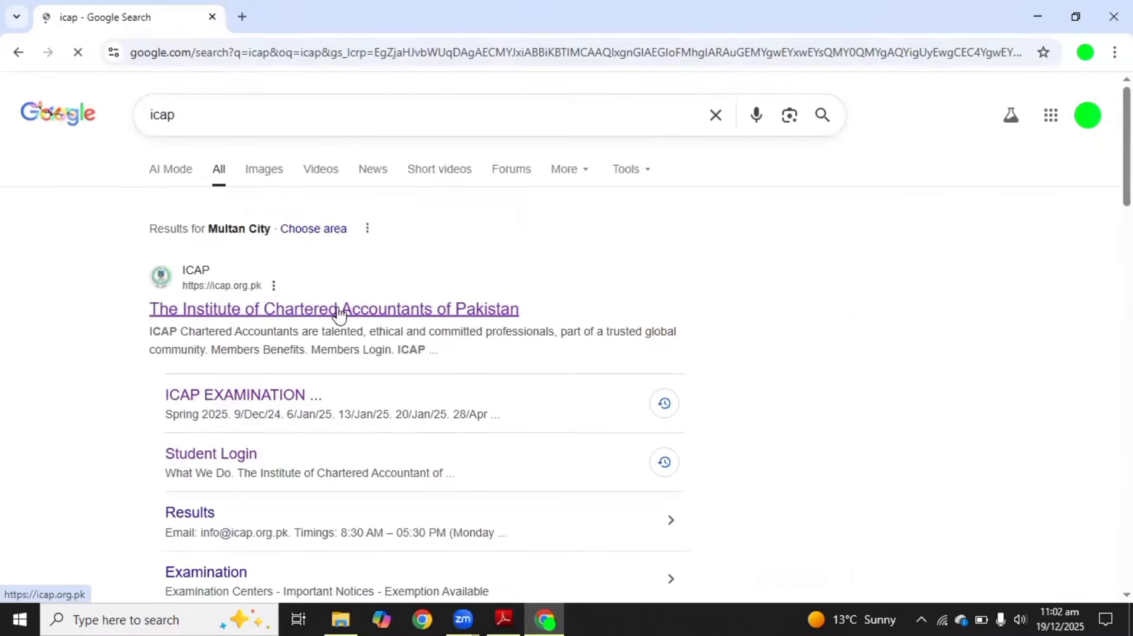
Step: Open the ICAP site's Registration & Exemptions page and follow the New Registration link
click(234, 312)
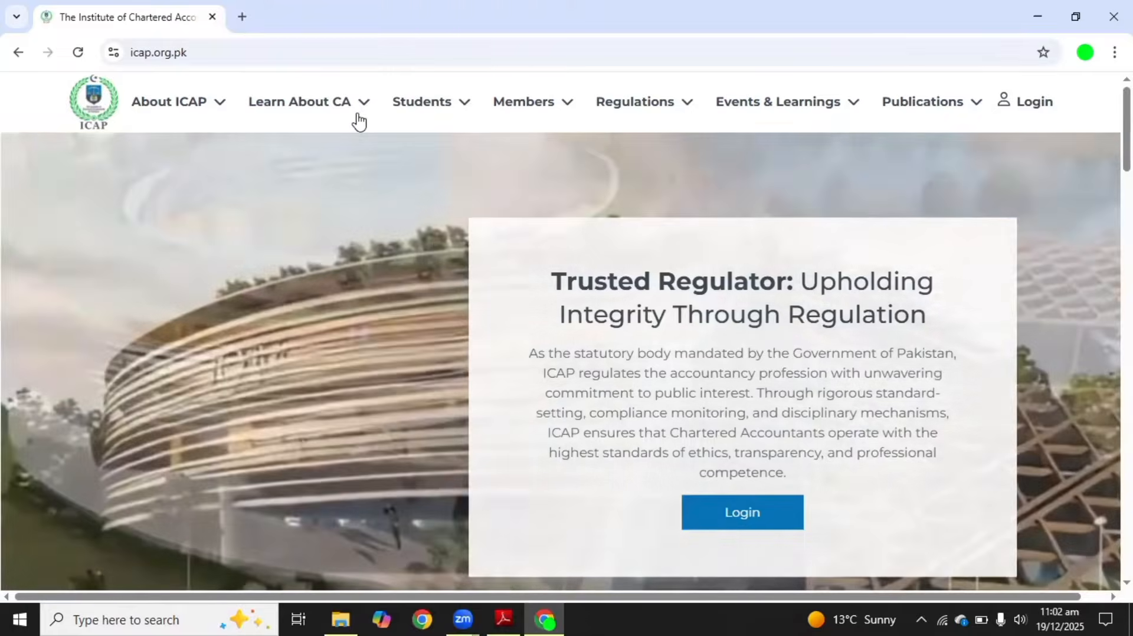
mouse_move(362, 104)
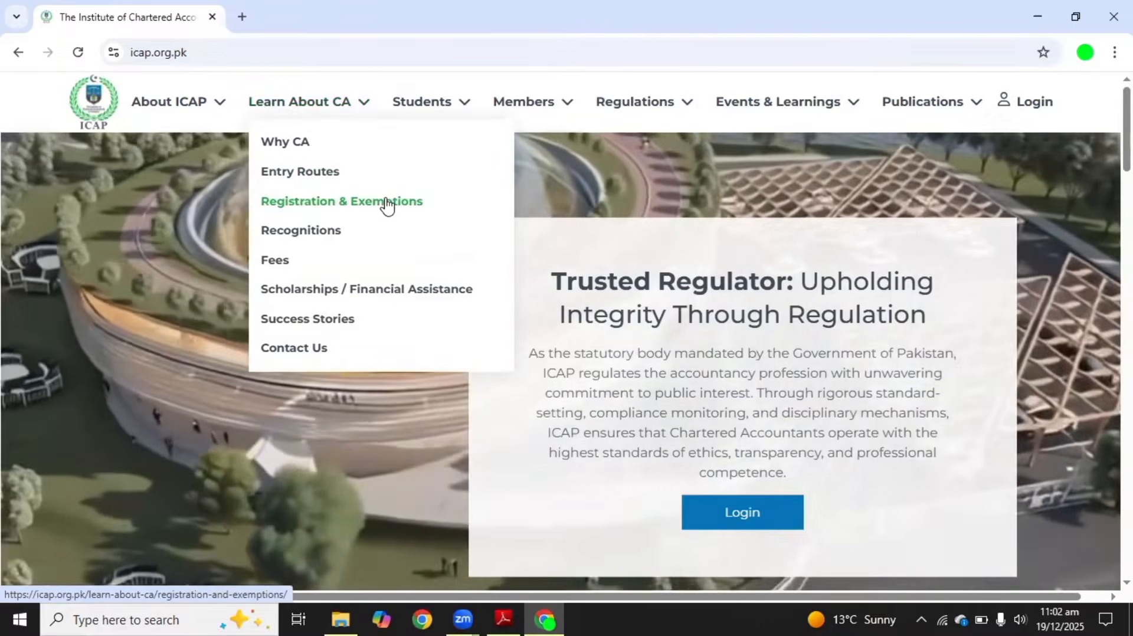
click(387, 204)
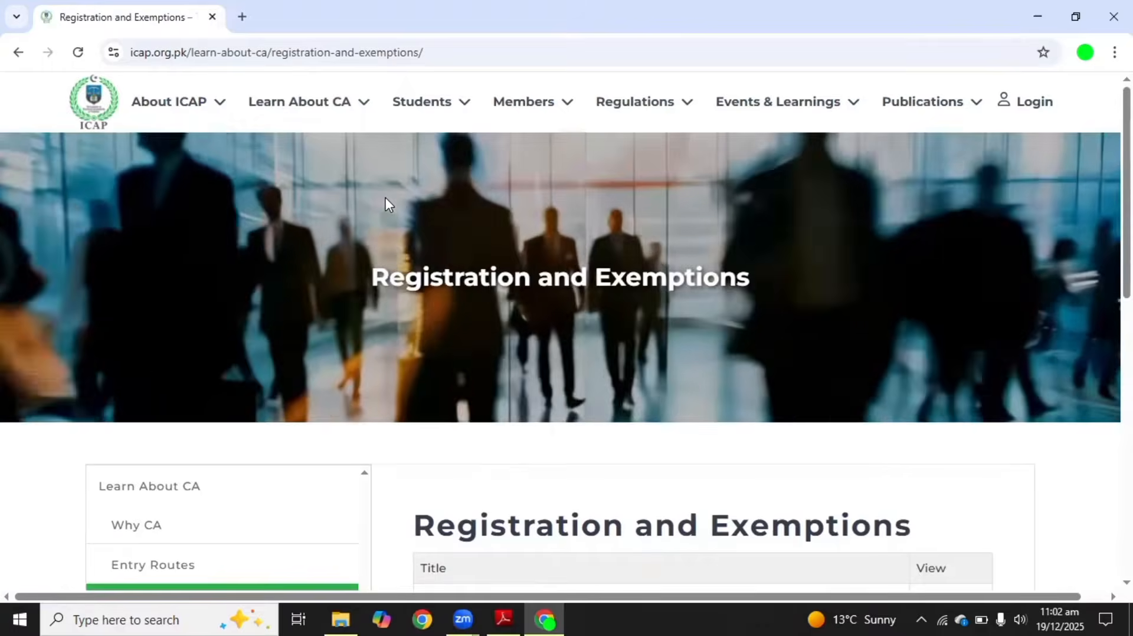
scroll(384, 204, down, 5)
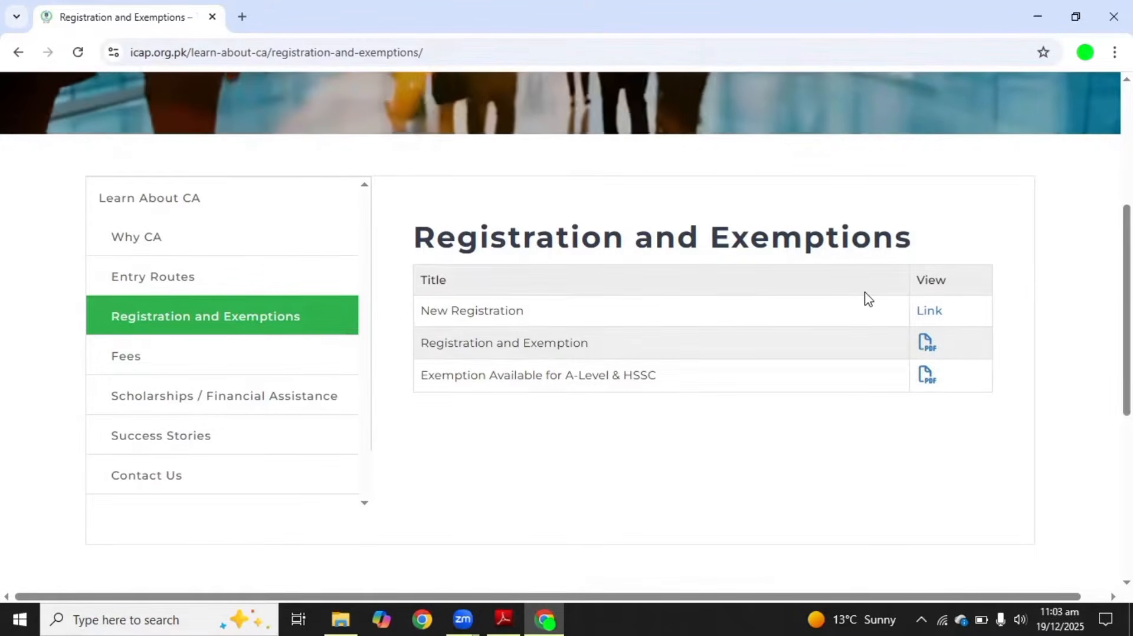
click(930, 315)
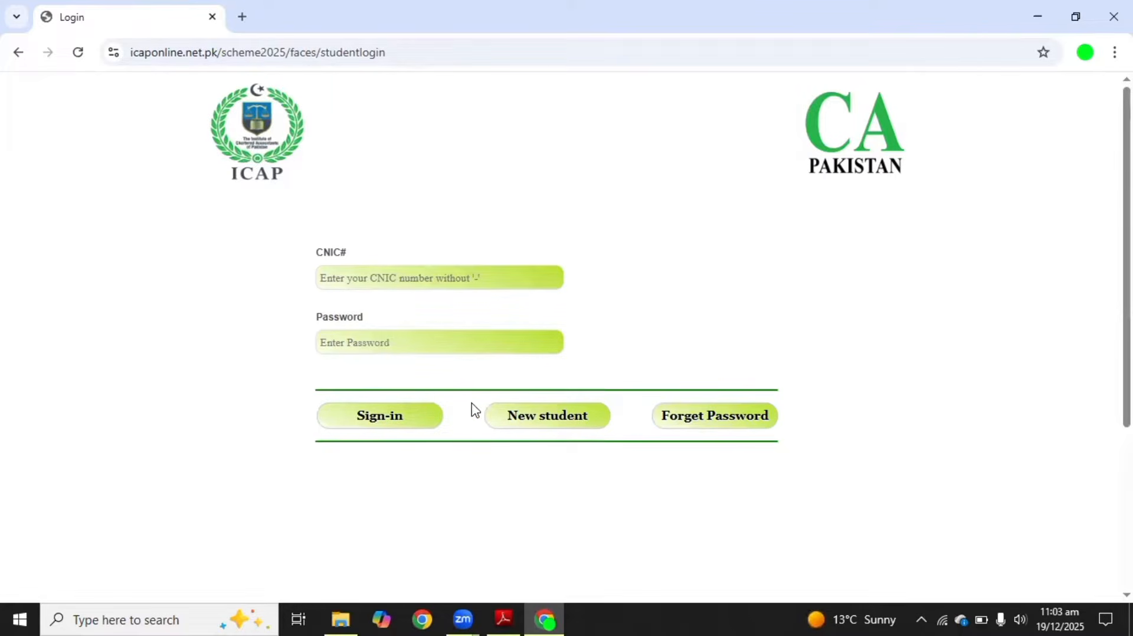
Step: Start a new student registration and scroll through the Login Creation form
click(529, 417)
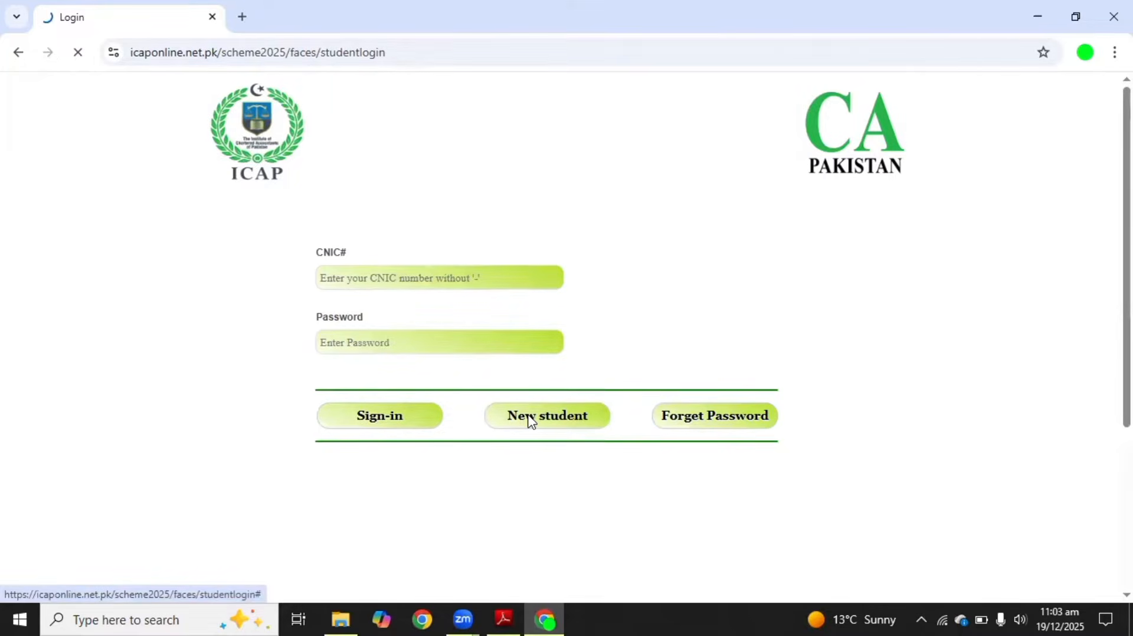
scroll(822, 397, down, 3)
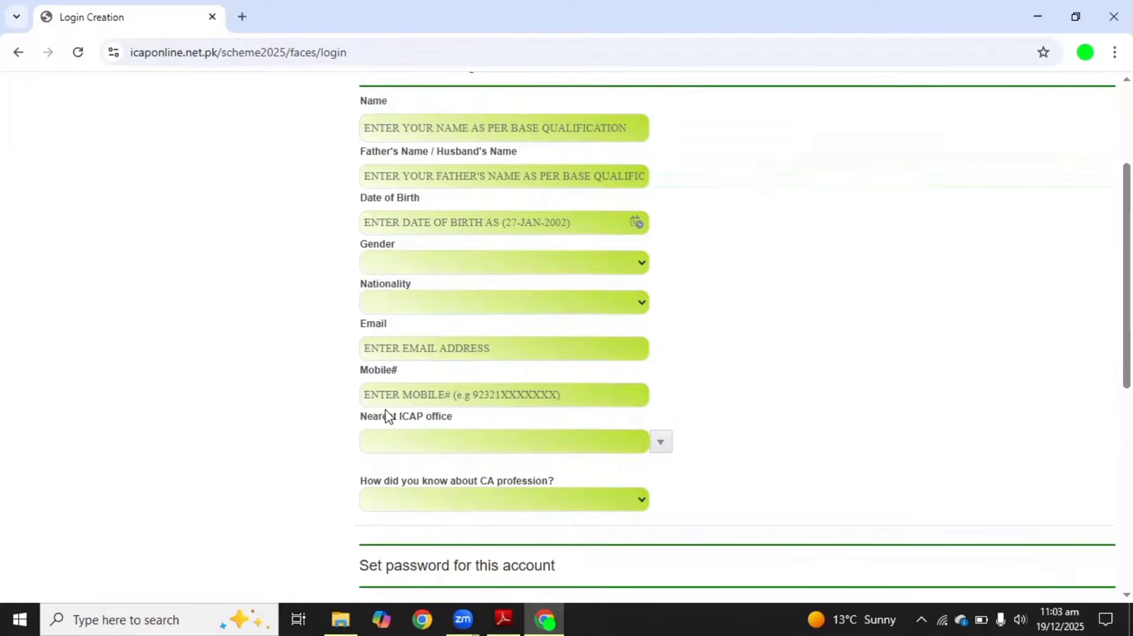
scroll(398, 433, down, 2)
scroll(407, 413, down, 1)
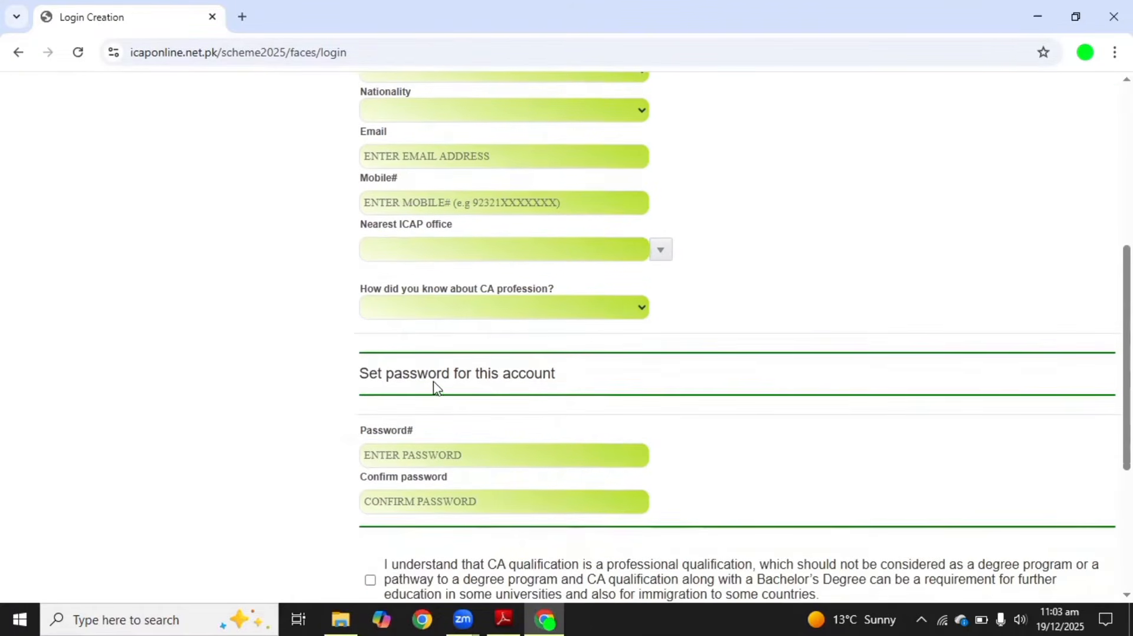
Step: Browse the Nearest ICAP office list and close it without choosing an office
click(662, 251)
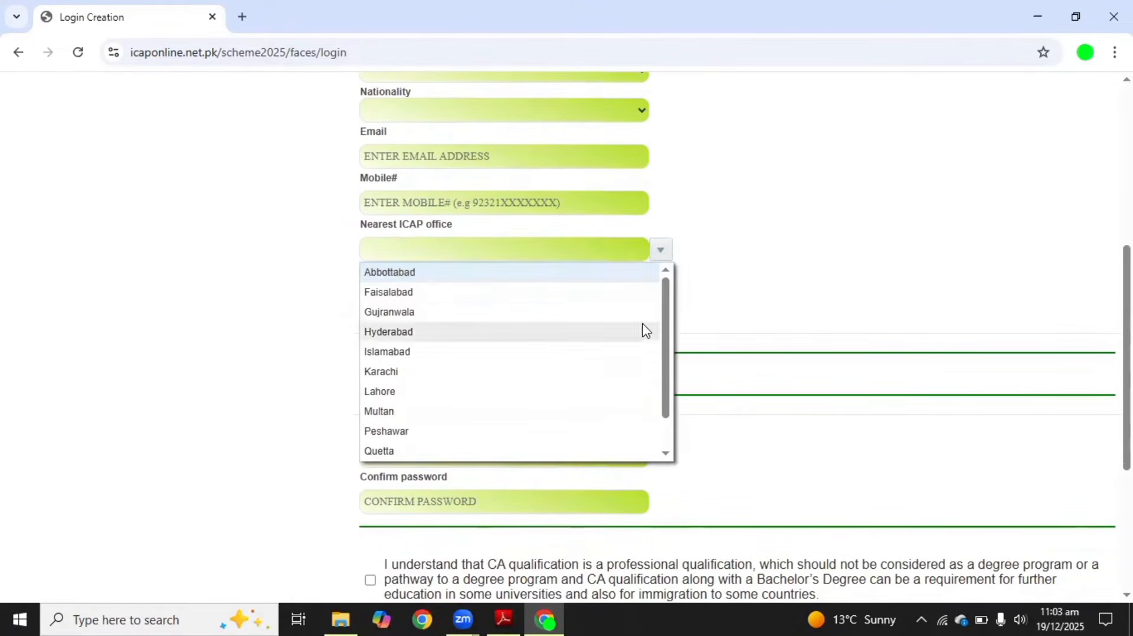
scroll(662, 397, down, 1)
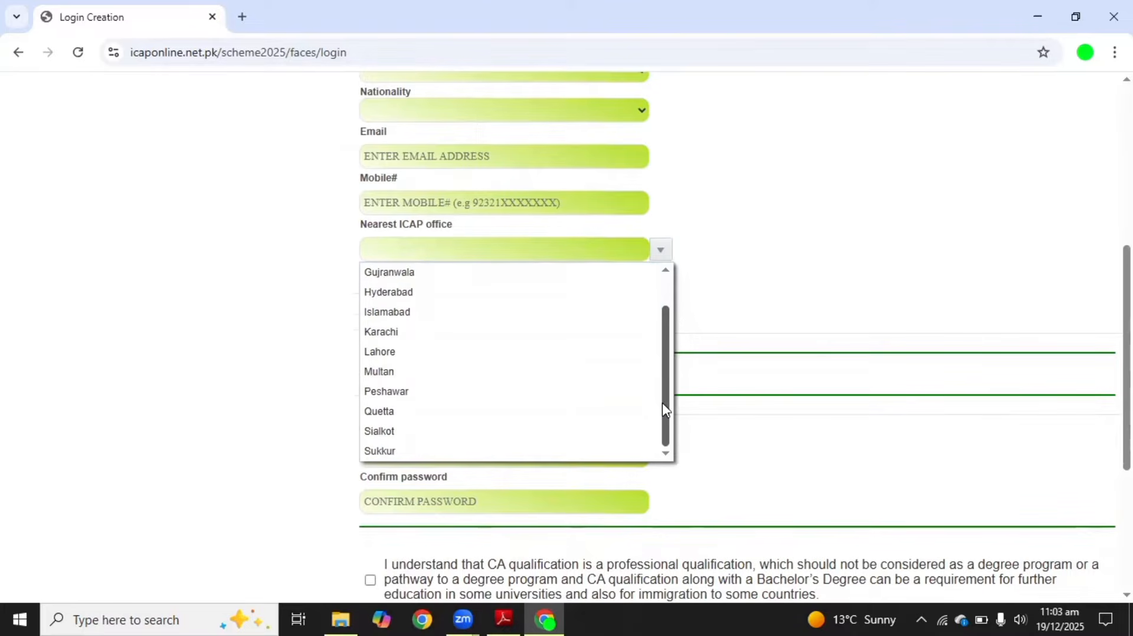
scroll(662, 378, up, 1)
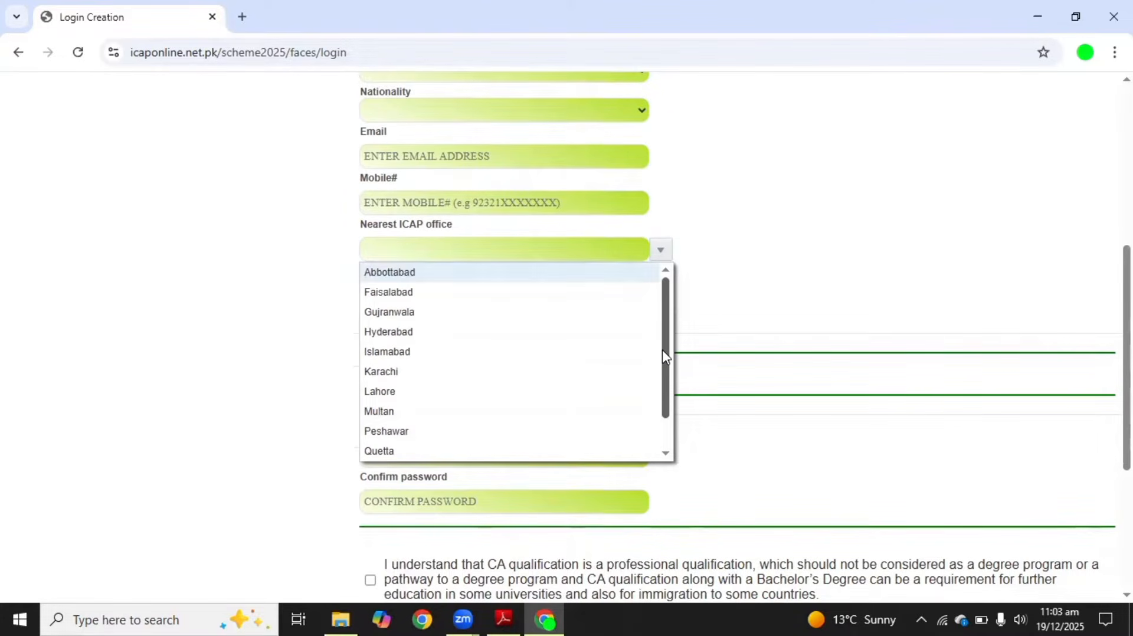
drag(669, 328, 665, 304)
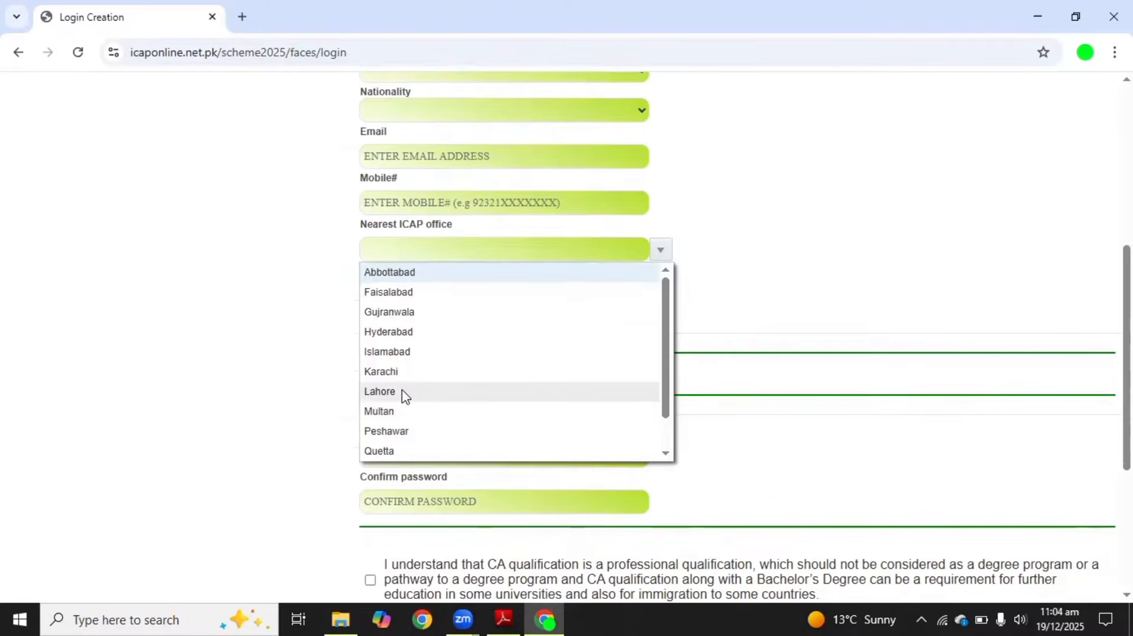
click(767, 242)
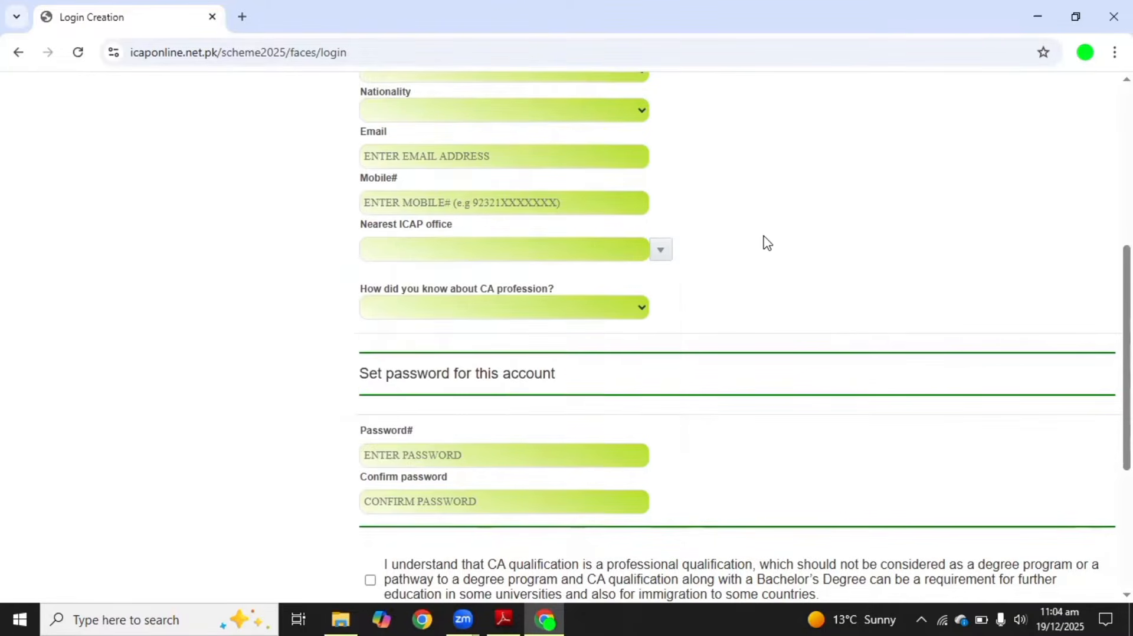
scroll(726, 405, down, 1)
scroll(725, 405, up, 4)
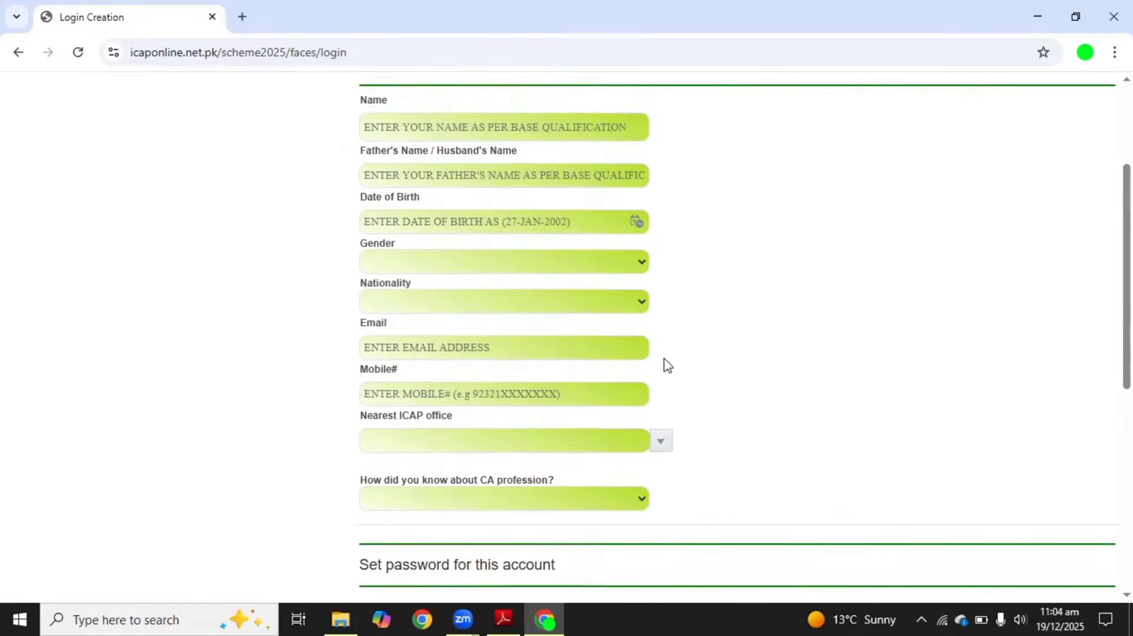
Step: Set nationality to PAKISTAN and review the how-you-heard-of-CA source options
click(641, 306)
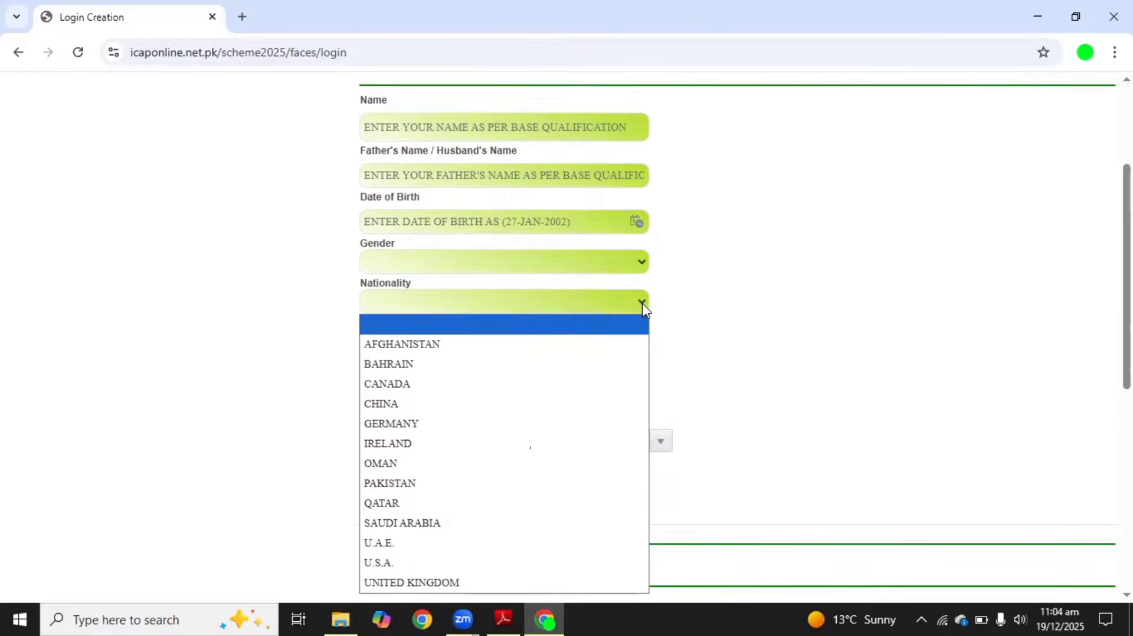
click(418, 491)
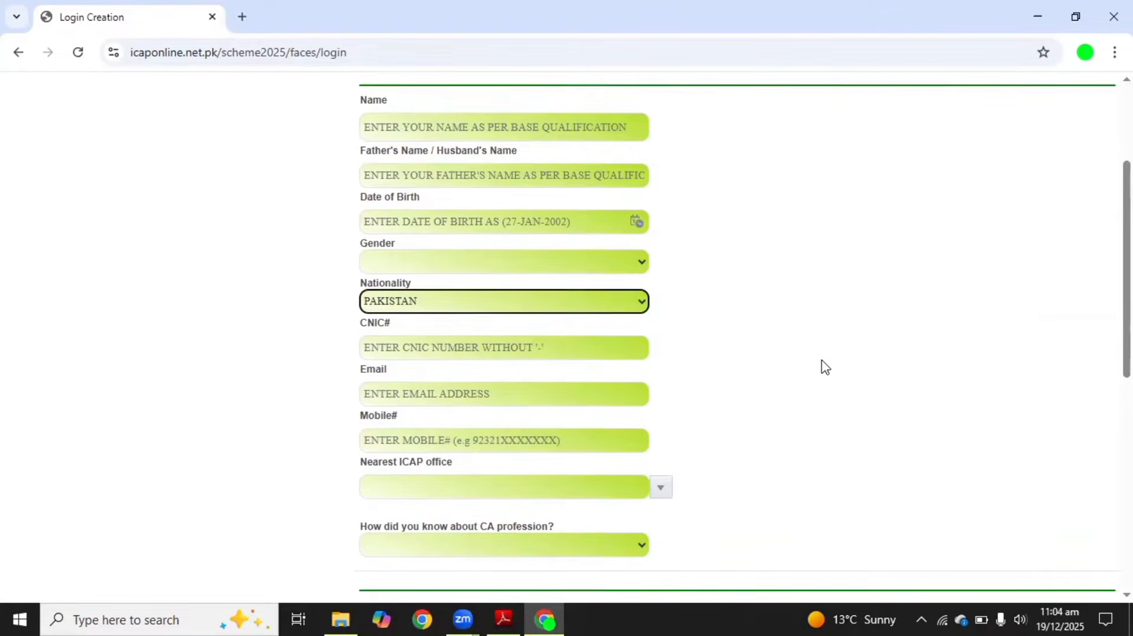
scroll(824, 367, down, 2)
click(642, 435)
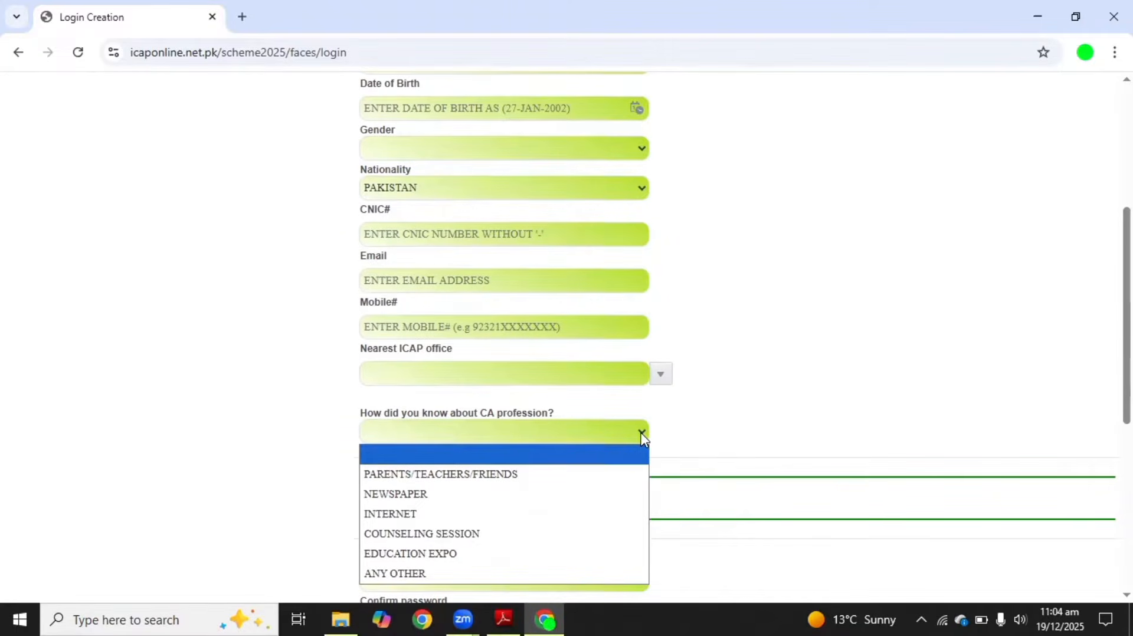
scroll(641, 436, down, 2)
click(641, 339)
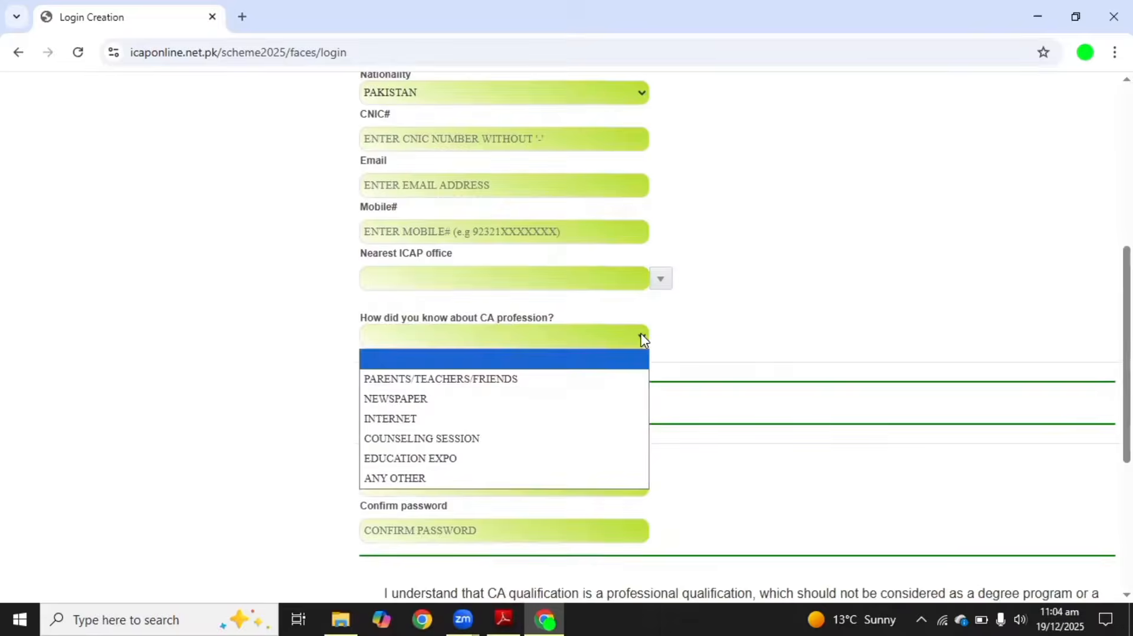
click(748, 338)
scroll(750, 340, down, 2)
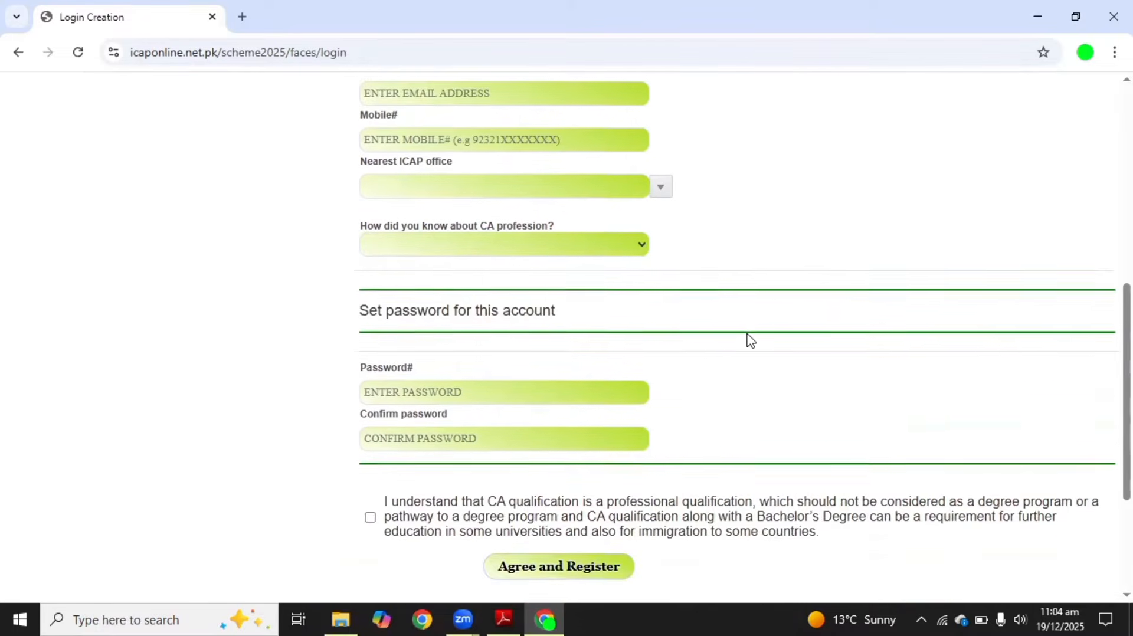
scroll(749, 340, down, 1)
scroll(748, 340, up, 7)
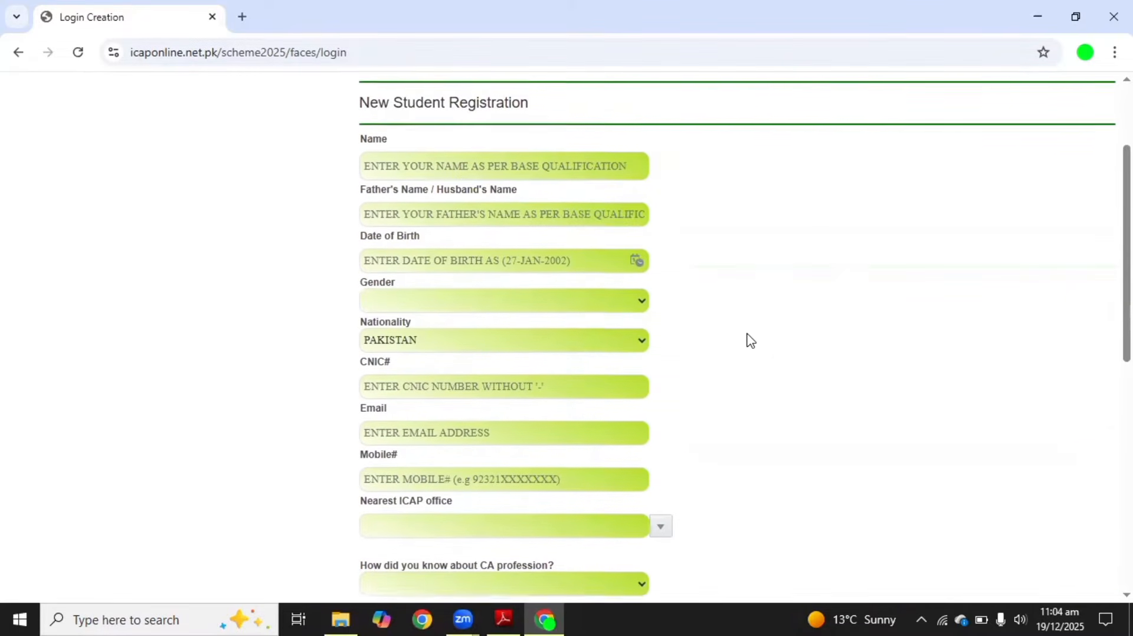
scroll(749, 340, down, 2)
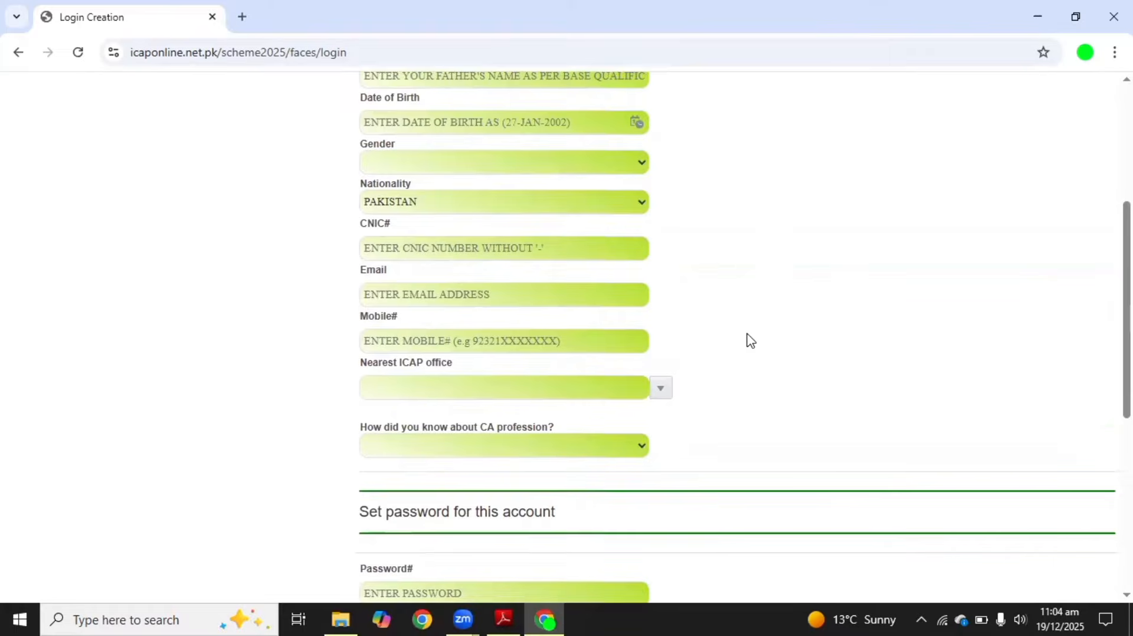
scroll(749, 340, up, 1)
scroll(750, 340, down, 3)
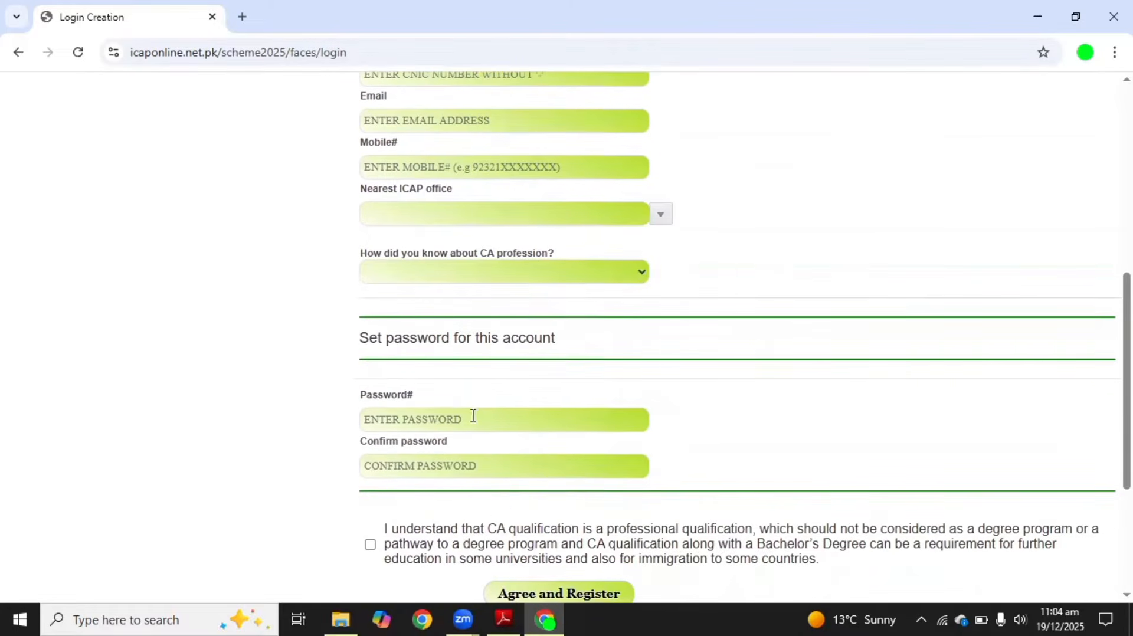
Step: Enter the account password and its confirmation, then read the declaration text
click(472, 417)
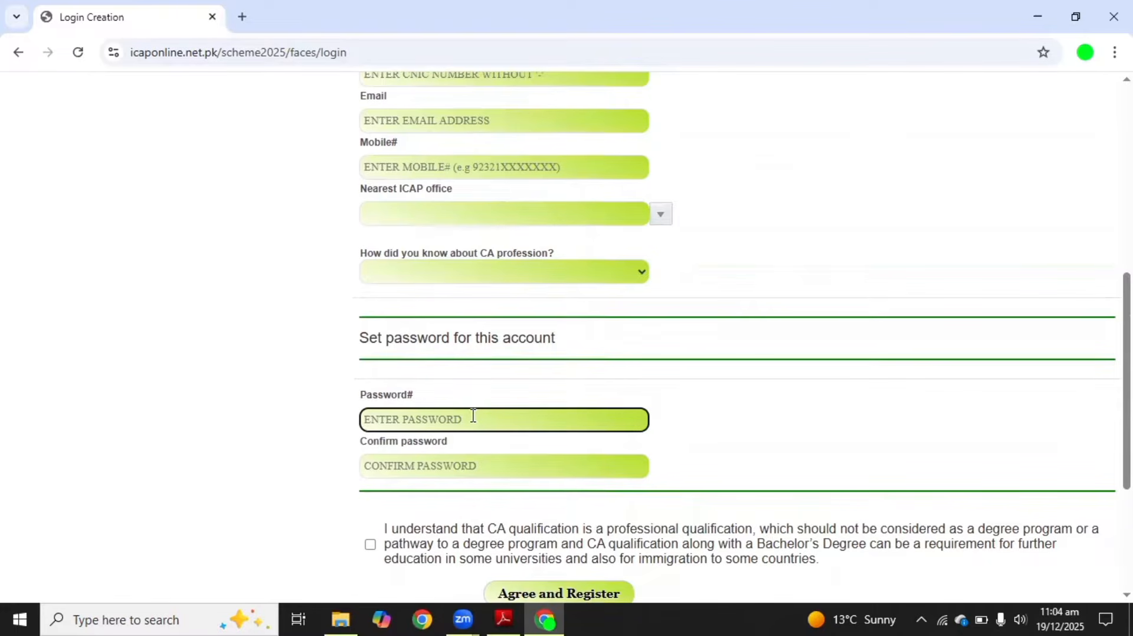
click(386, 473)
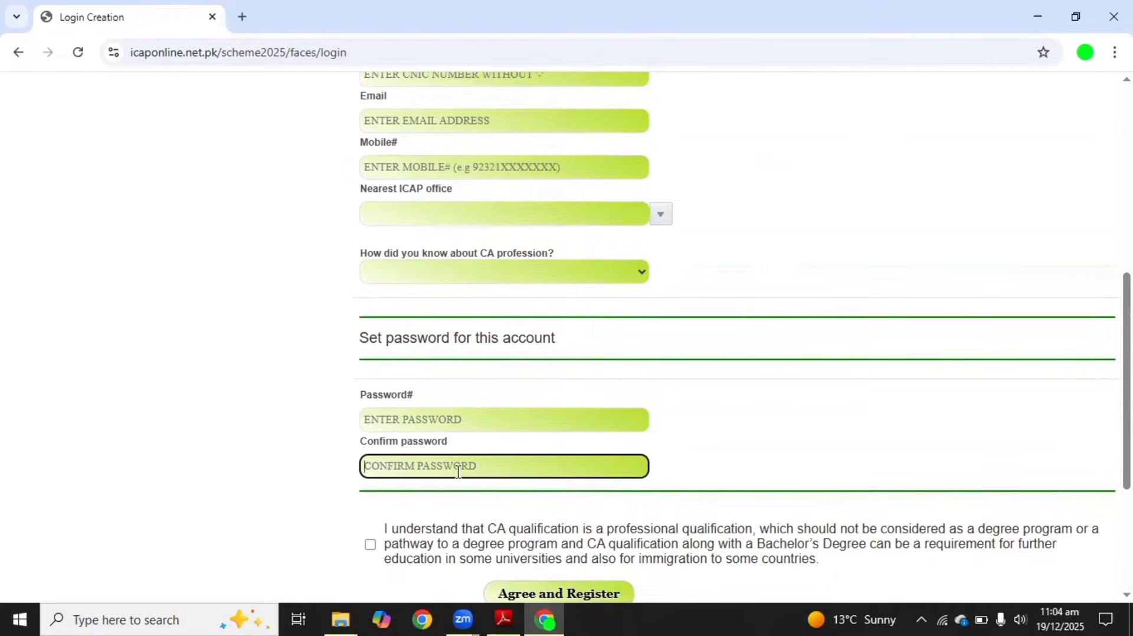
click(386, 421)
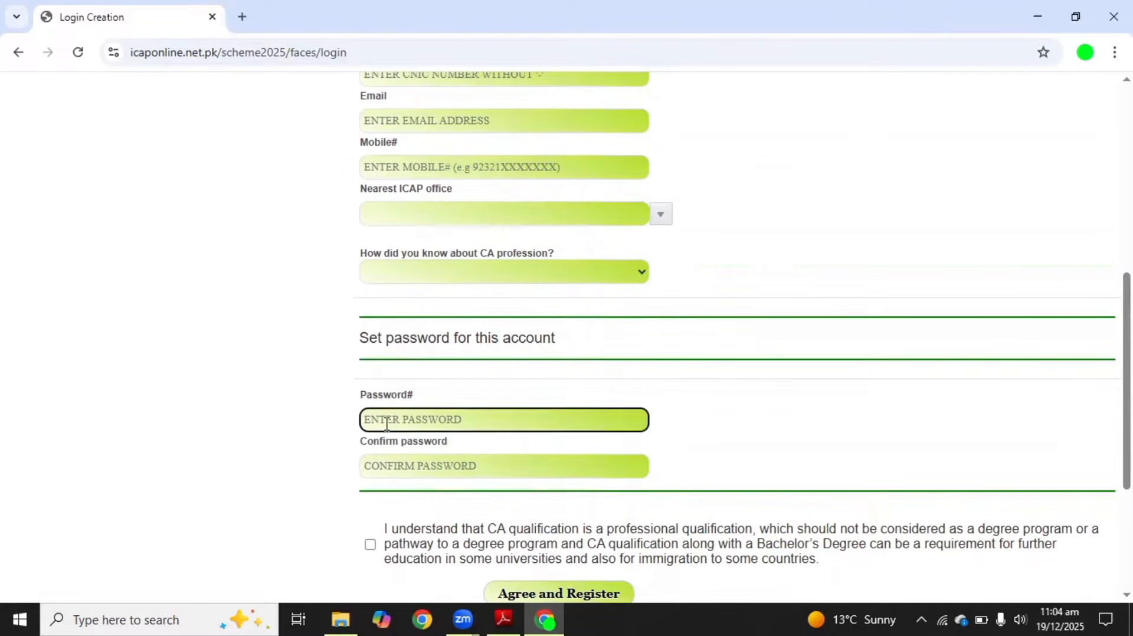
scroll(386, 424, down, 1)
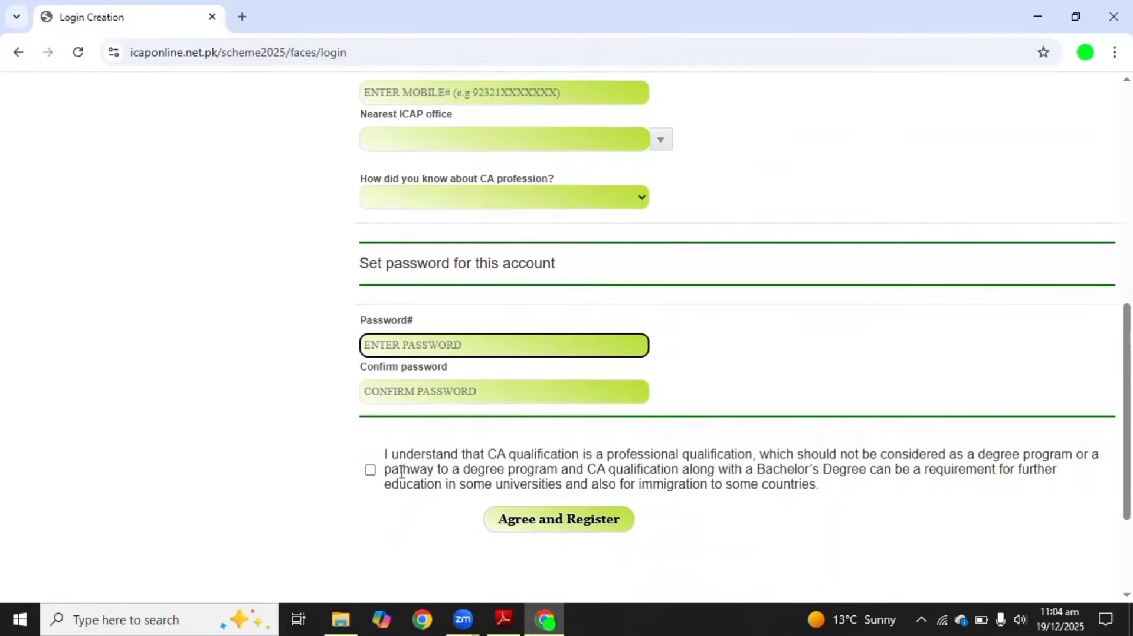
drag(385, 453, 712, 511)
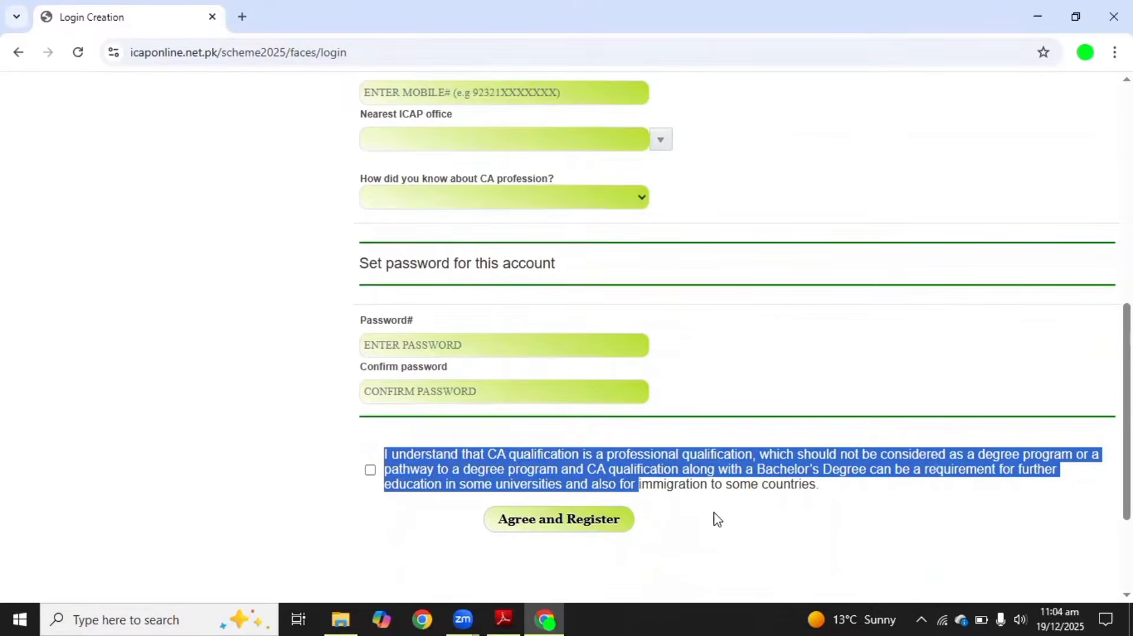
click(744, 531)
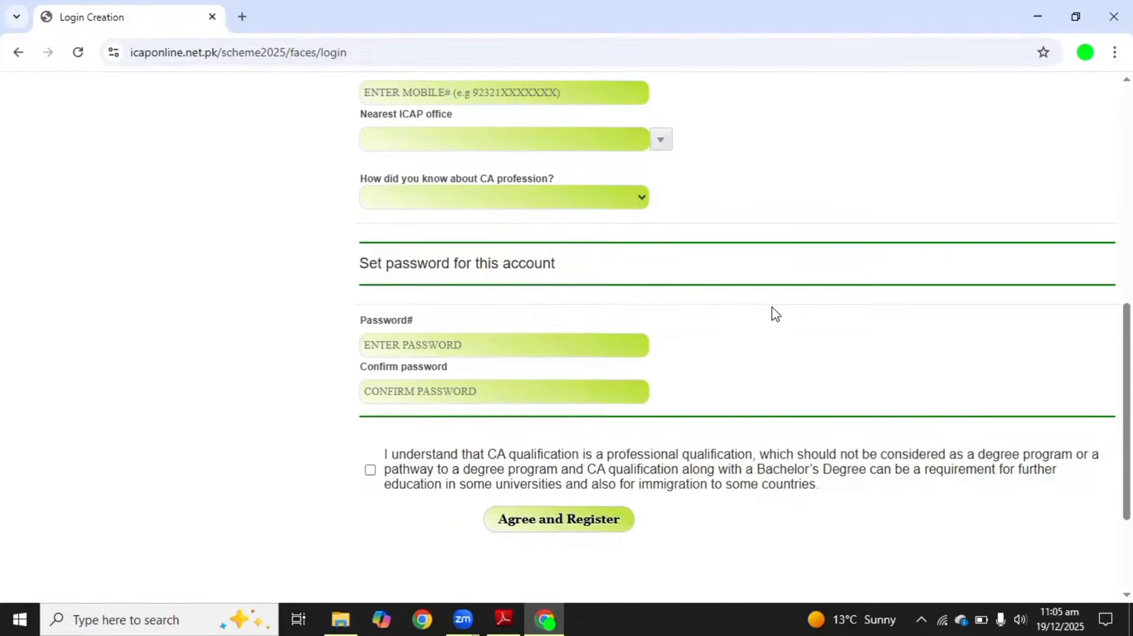
Step: Switch over to the Zoom window
scroll(788, 219, up, 1)
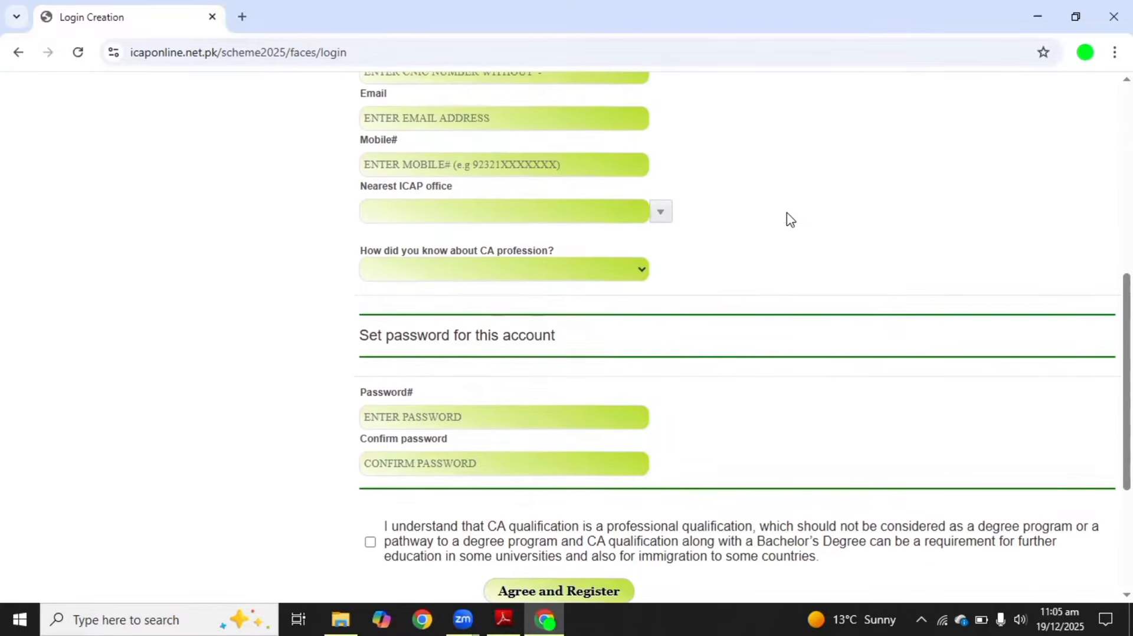
click(471, 613)
click(439, 552)
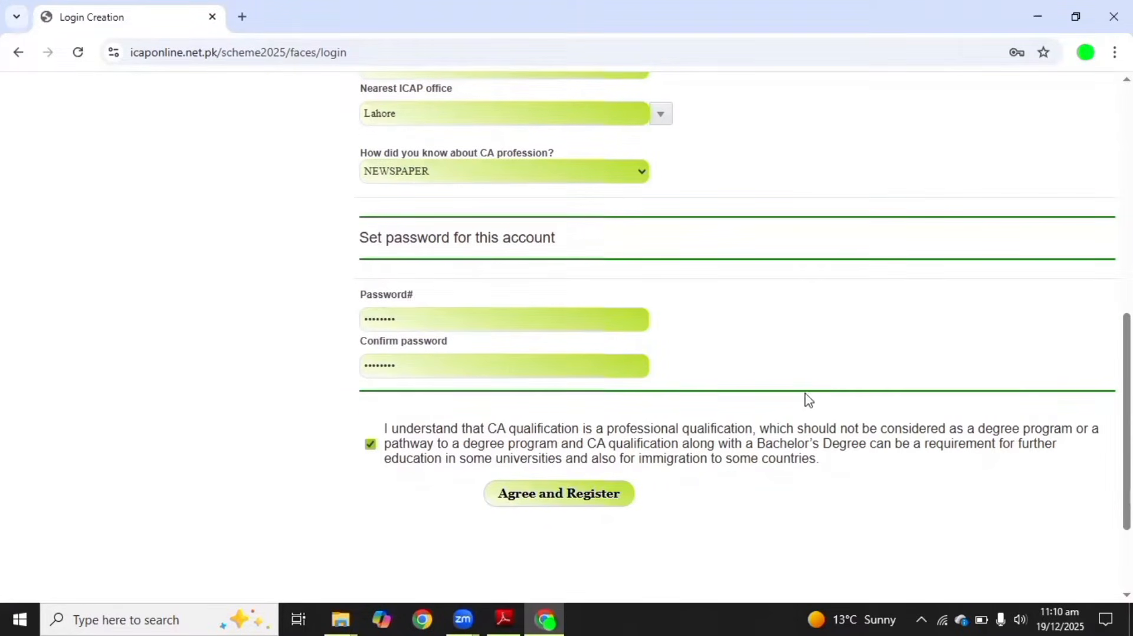
Step: Submit the registration and enter the received activation code, which is rejected as incorrect
click(585, 492)
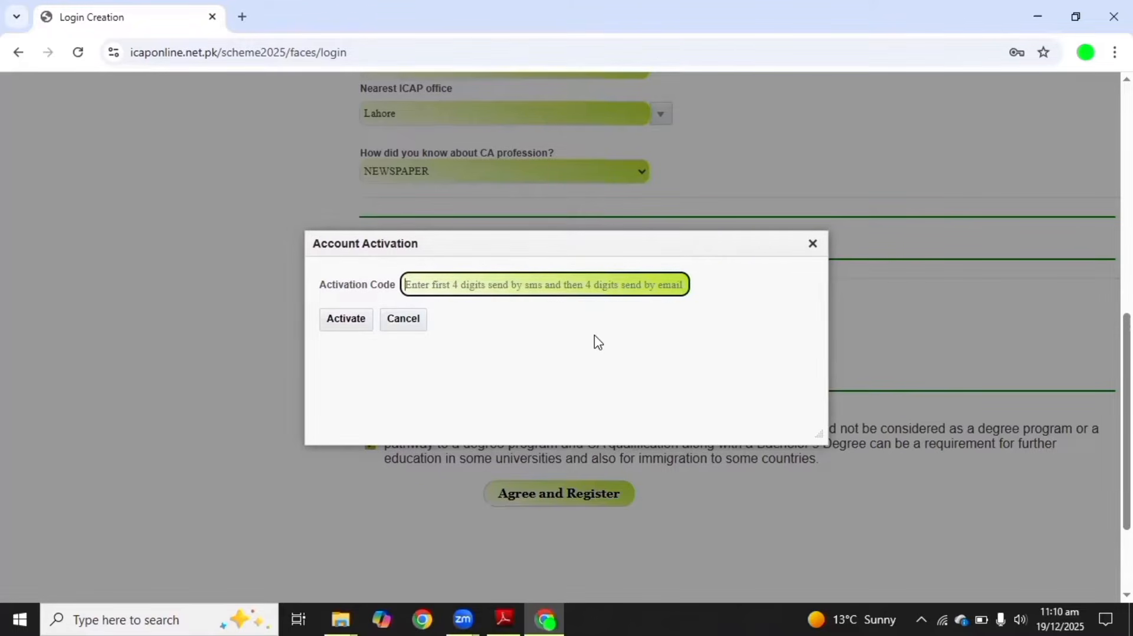
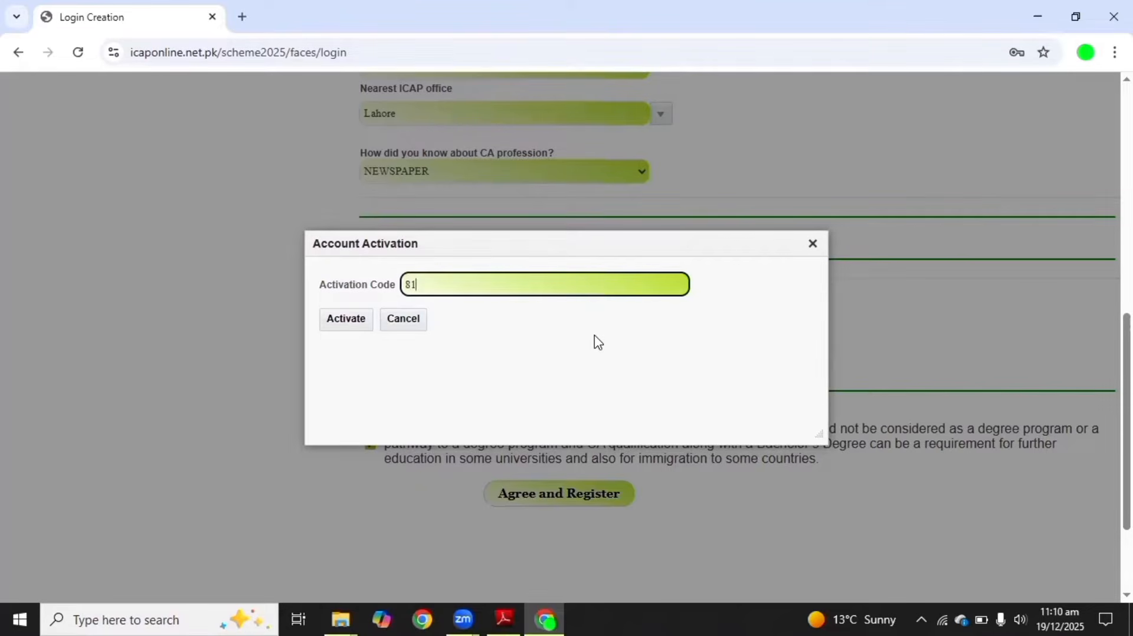
click(354, 328)
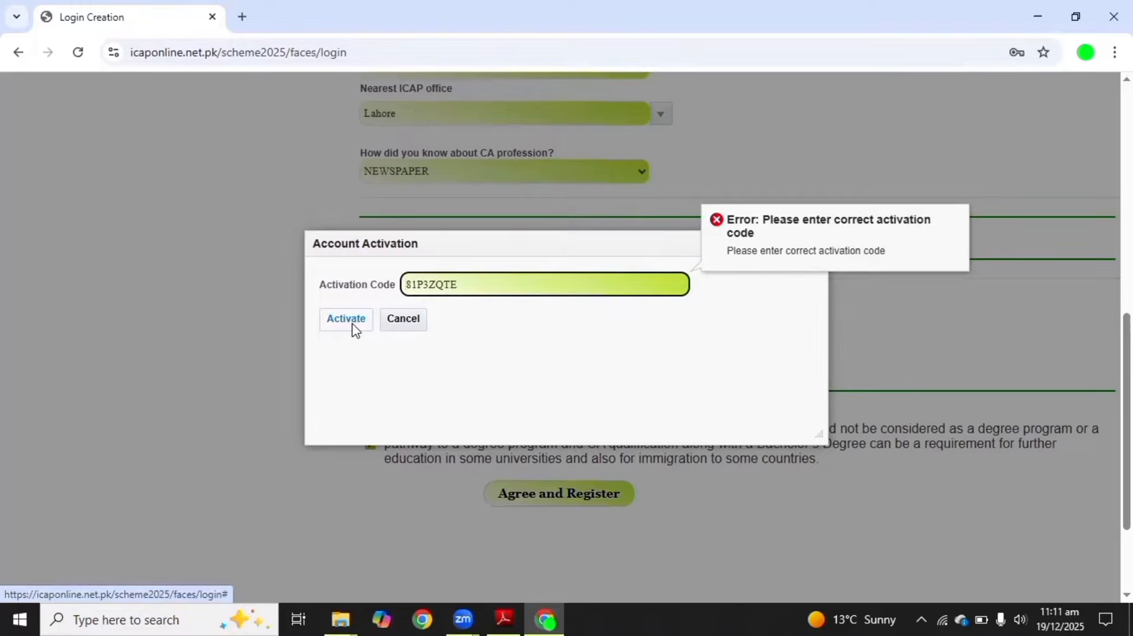
Step: Retry activation, then erase and retype the activation code, dismissing the error
click(353, 322)
click(353, 322)
click(501, 283)
key(BackSpace)
key(BackSpace)
key(BackSpace)
key(BackSpace)
key(BackSpace)
key(BackSpace)
key(BackSpace)
key(BackSpace)
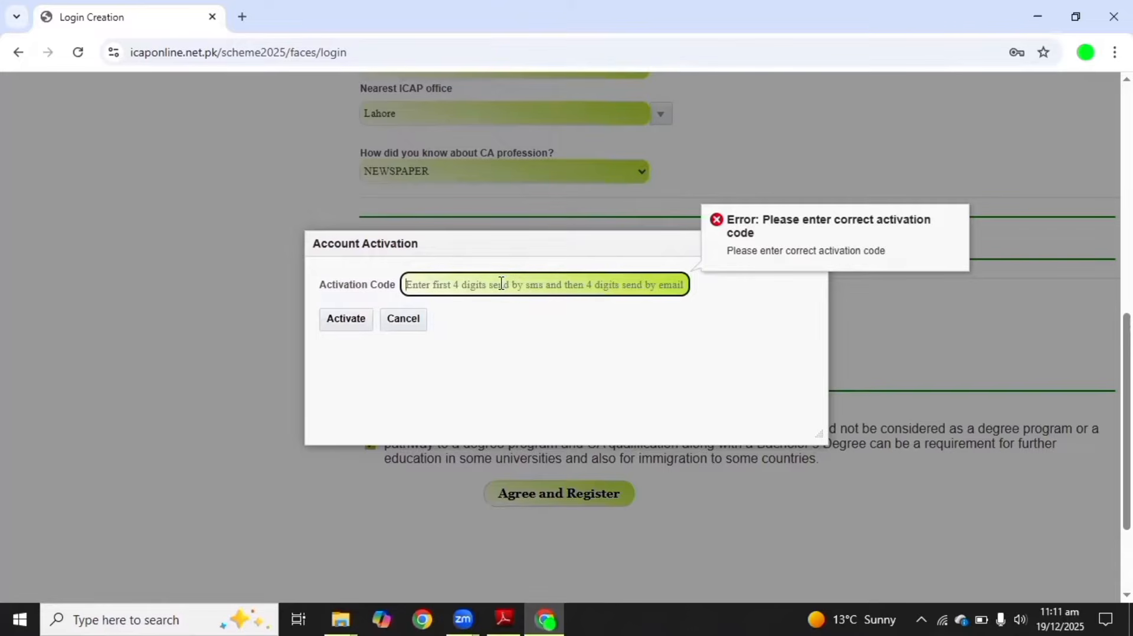
text(8)
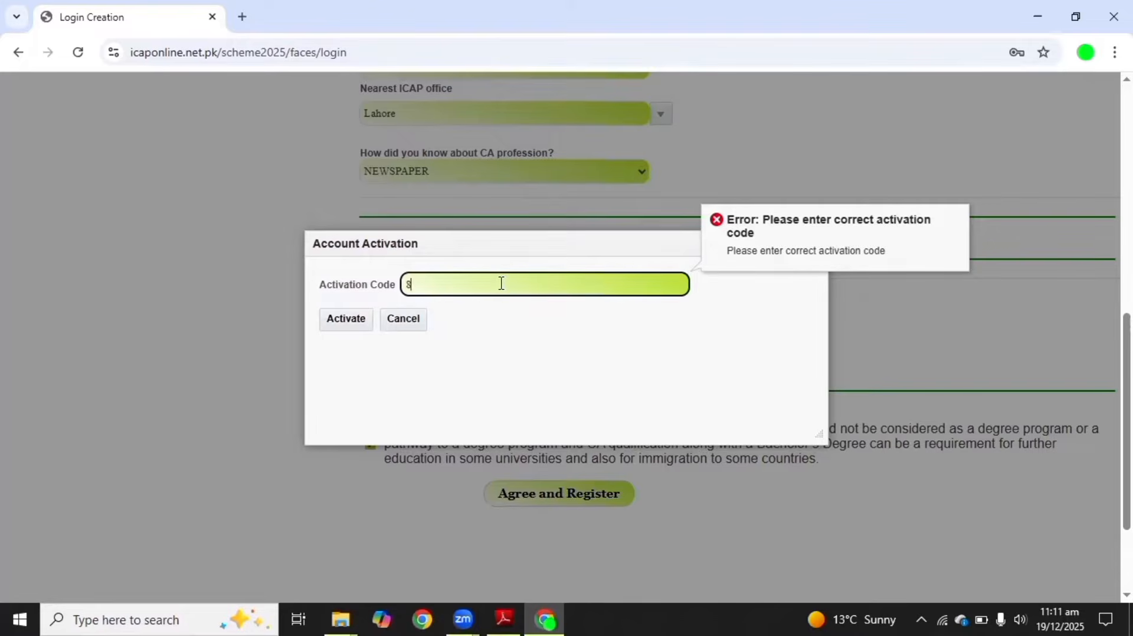
key(BackSpace)
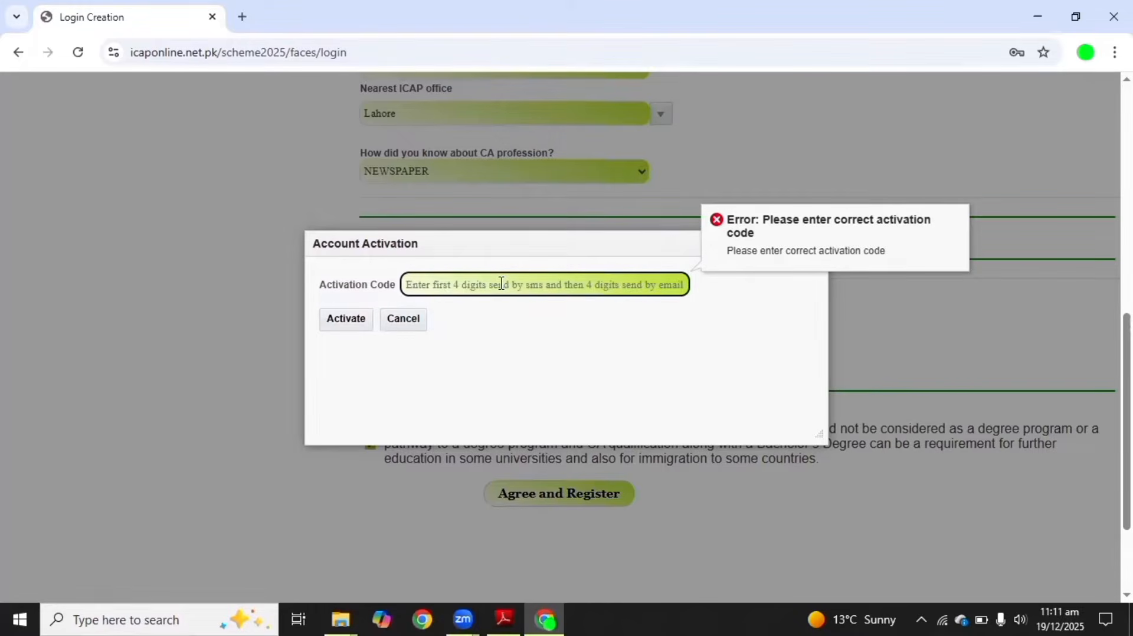
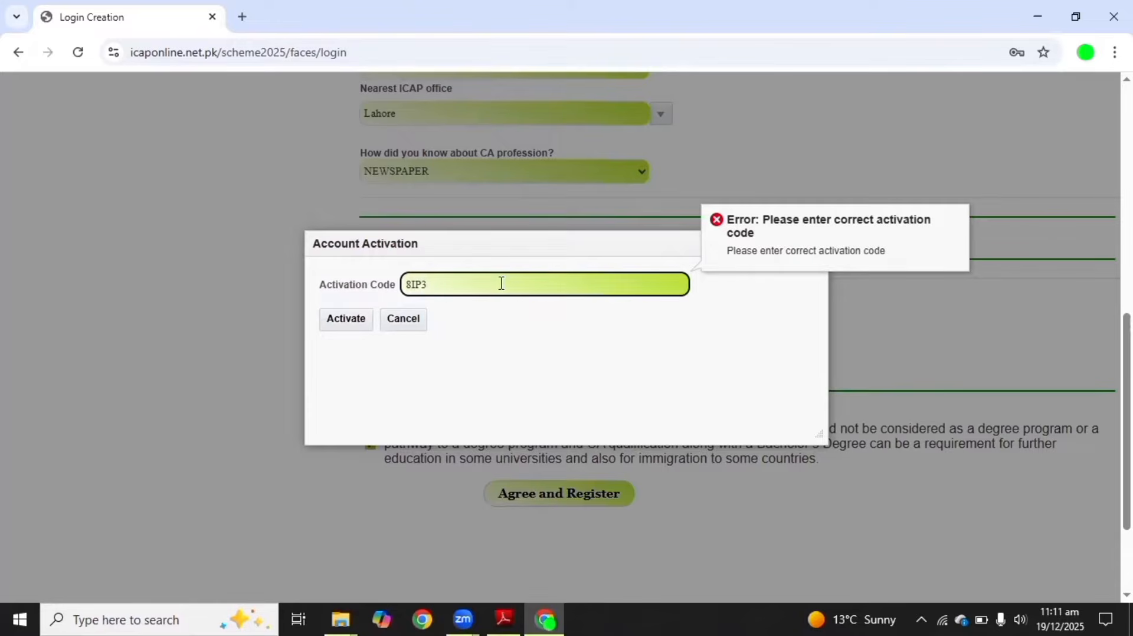
click(791, 328)
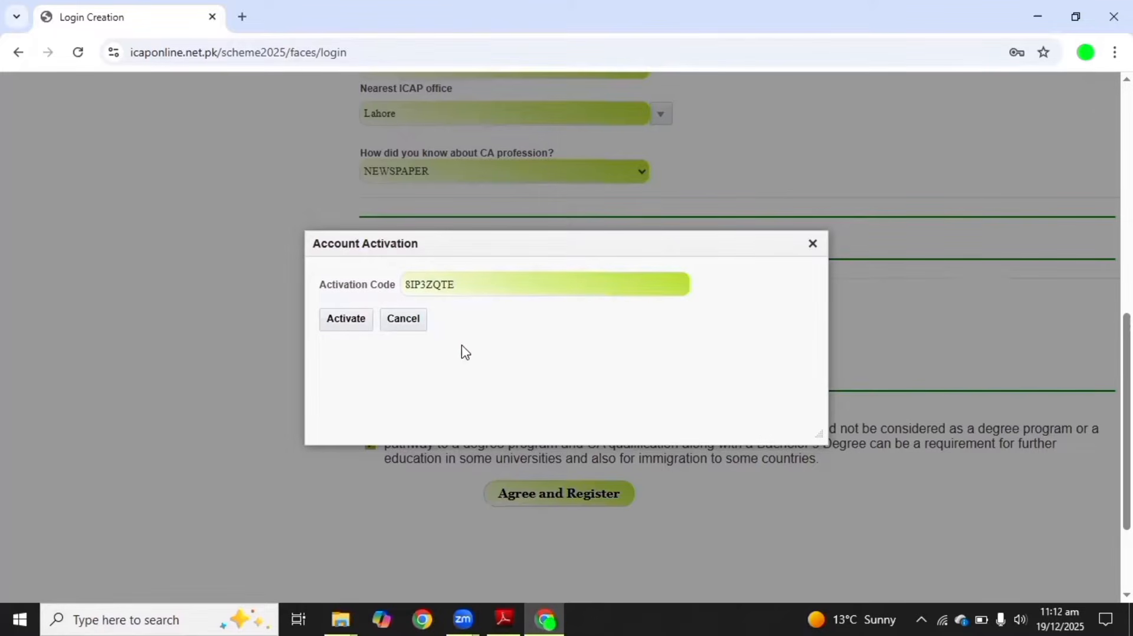
Step: Check the retyped activation code and activate the account
mouse_move(420, 284)
mouse_down()
mouse_move(405, 284)
mouse_move(426, 284)
mouse_up()
click(493, 351)
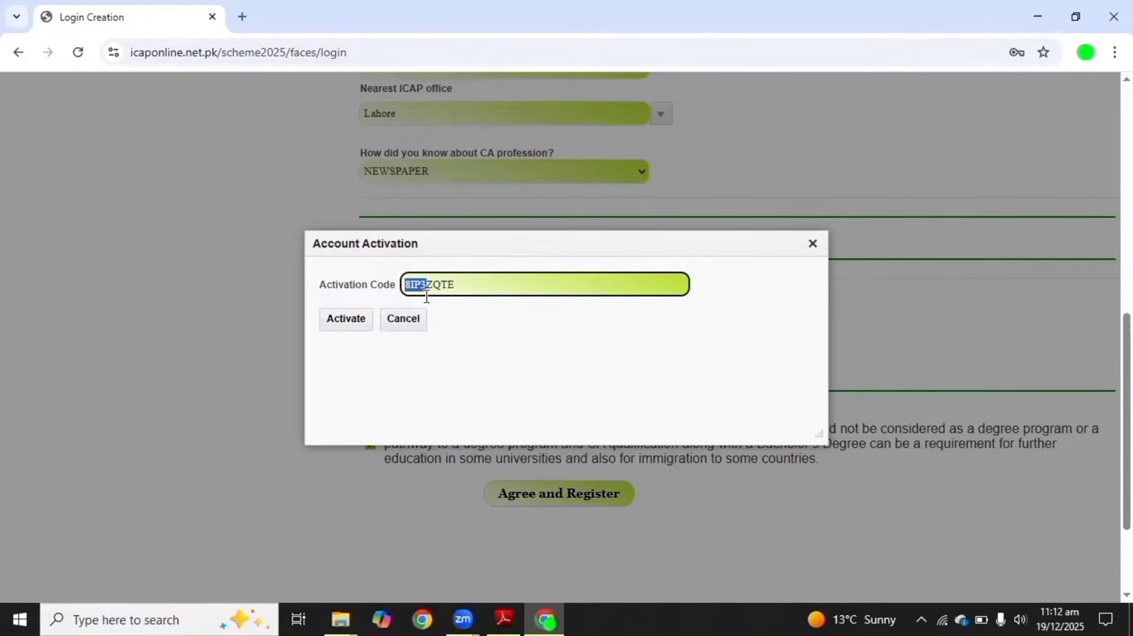
click(459, 283)
double_click(459, 284)
click(427, 284)
drag(427, 284, 460, 285)
click(454, 372)
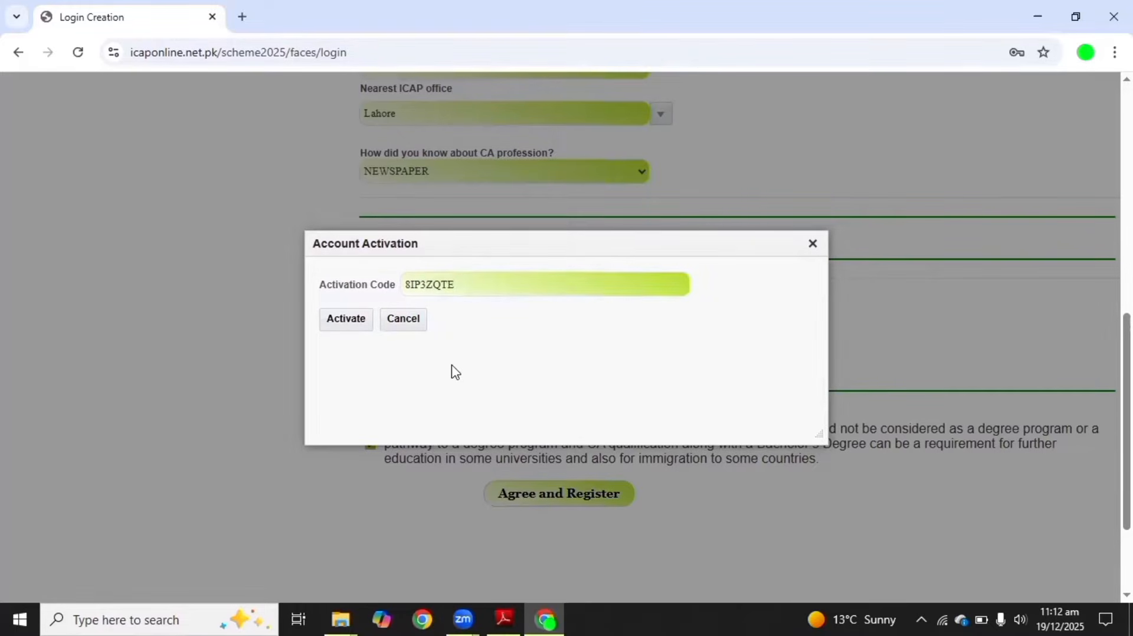
click(348, 323)
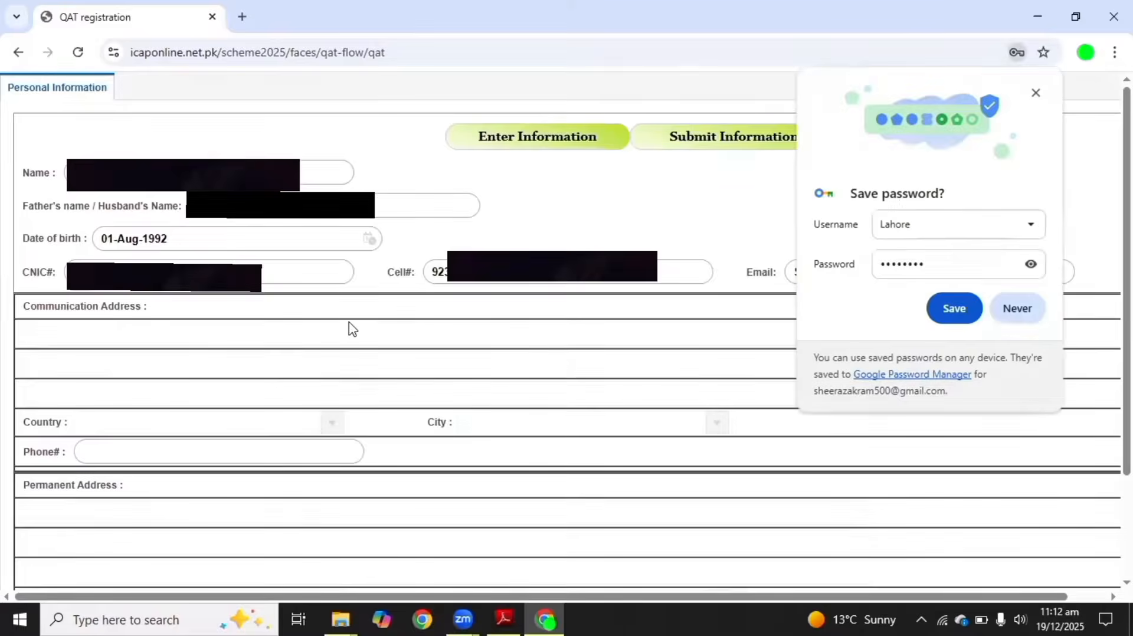
Step: Decline Chrome's save-password offer and scroll the QAT personal information page
click(1015, 307)
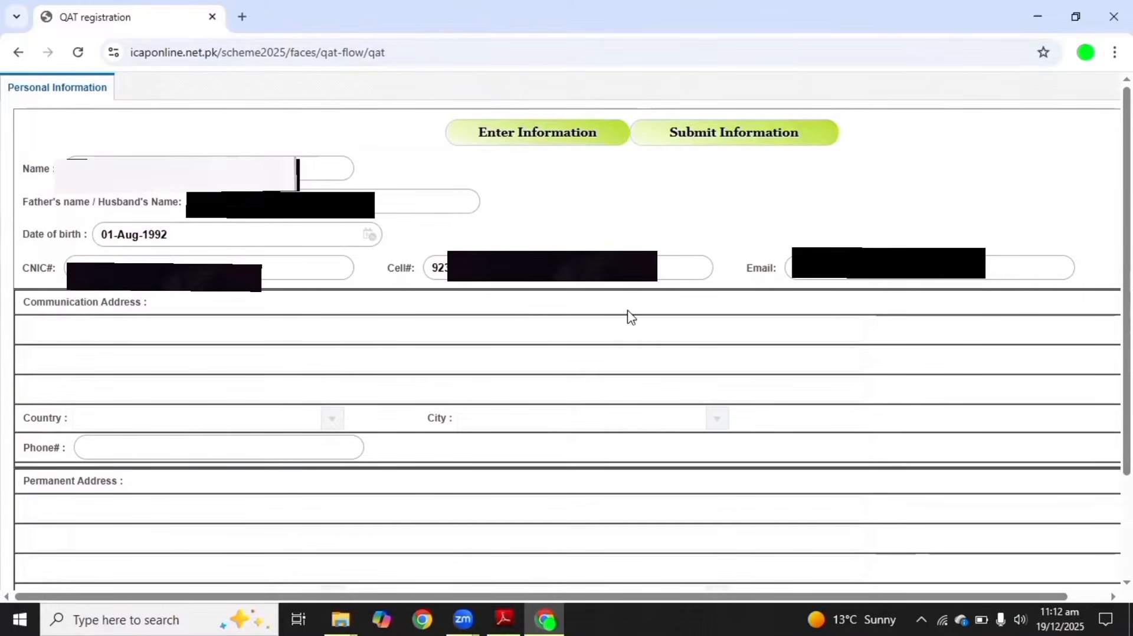
scroll(487, 361, down, 2)
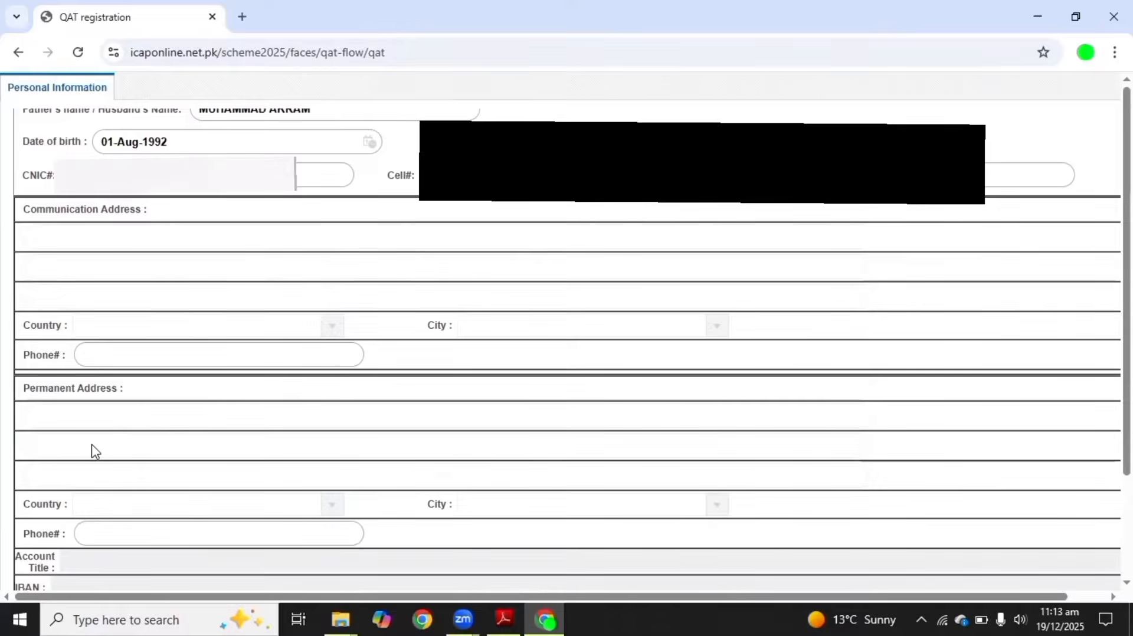
scroll(106, 429, down, 3)
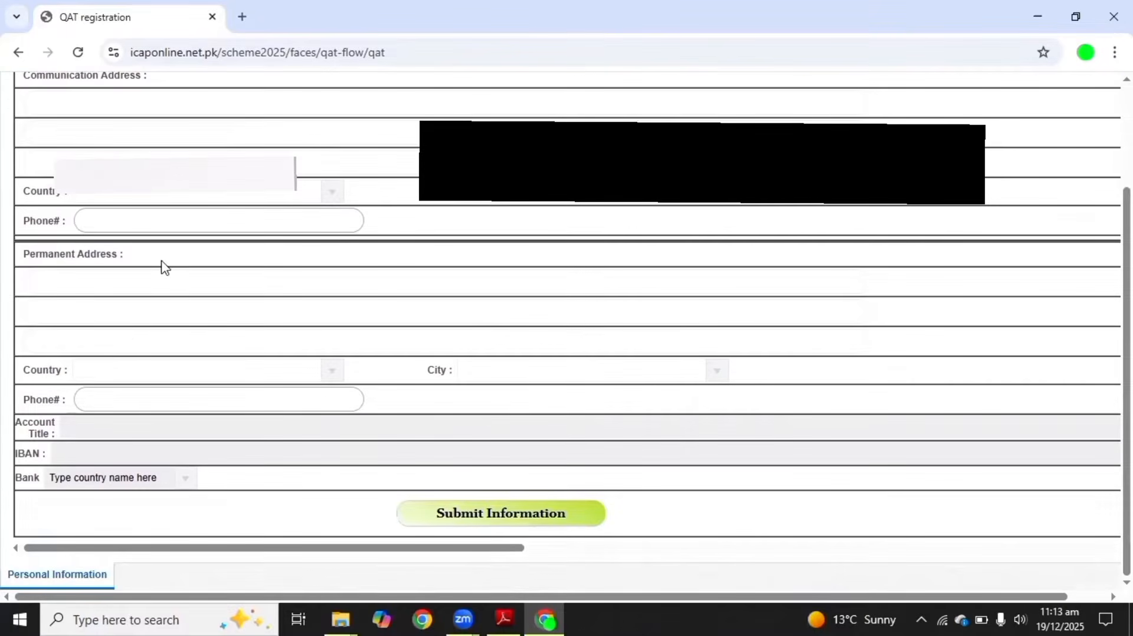
scroll(150, 291, up, 2)
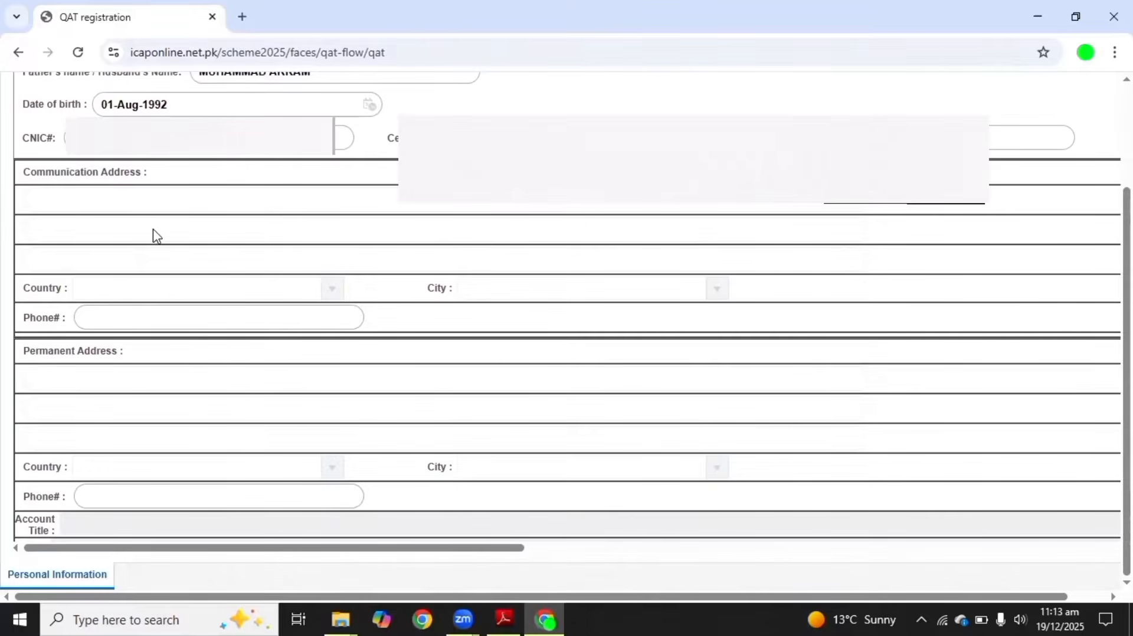
Step: Inspect the empty Communication Address and Permanent Address sections
drag(45, 182, 152, 183)
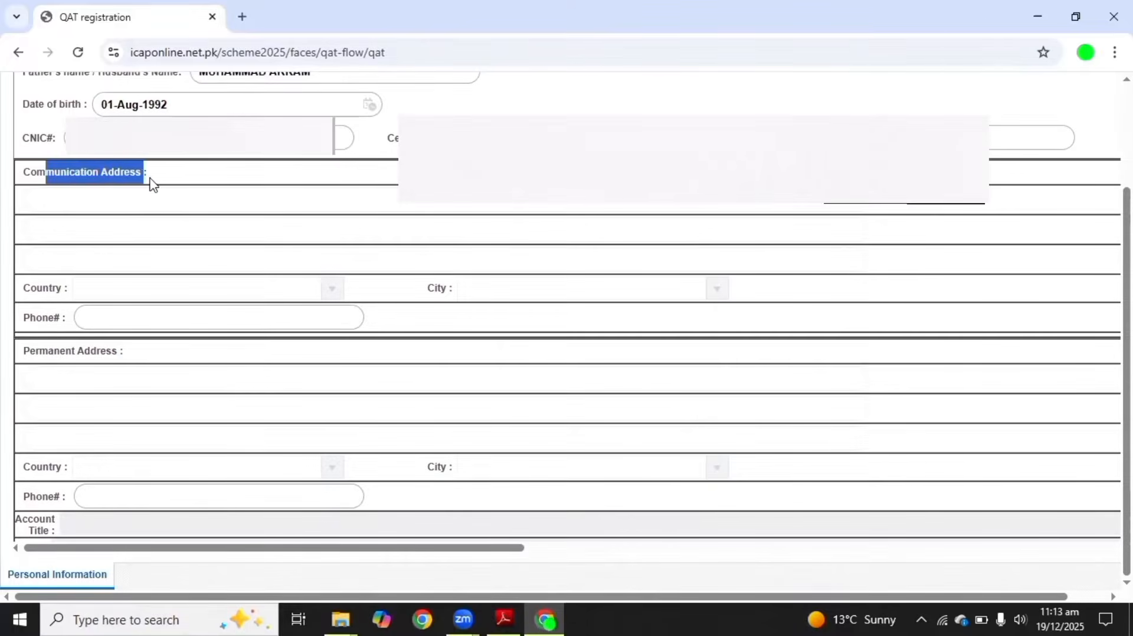
click(46, 357)
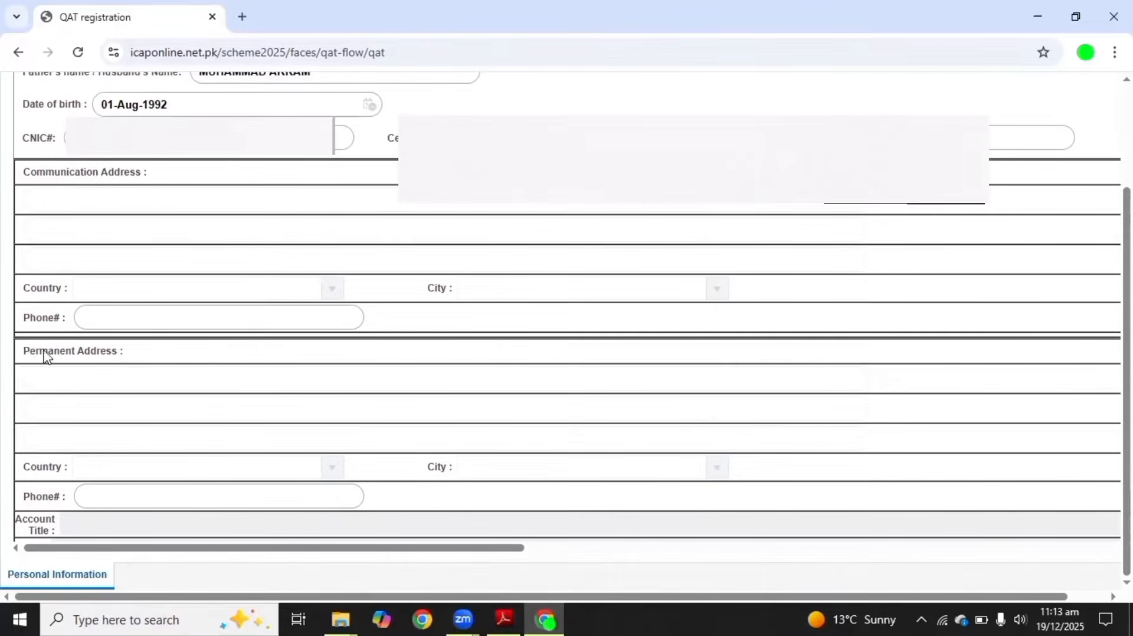
drag(44, 352, 121, 355)
click(159, 209)
scroll(225, 421, down, 2)
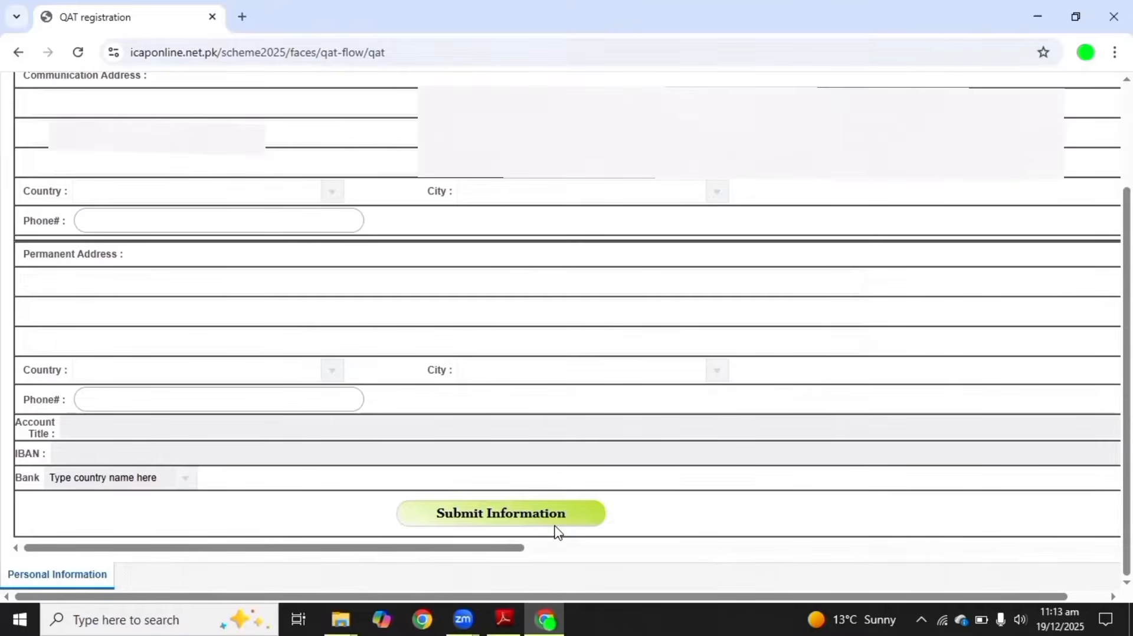
scroll(341, 174, up, 2)
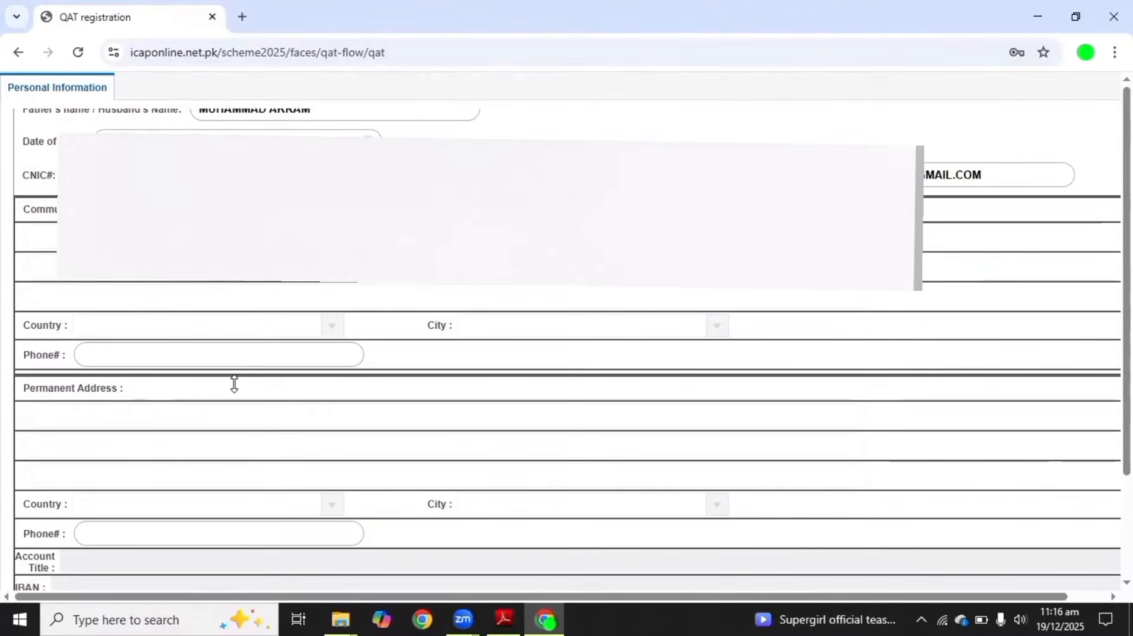
drag(233, 384, 204, 435)
click(255, 389)
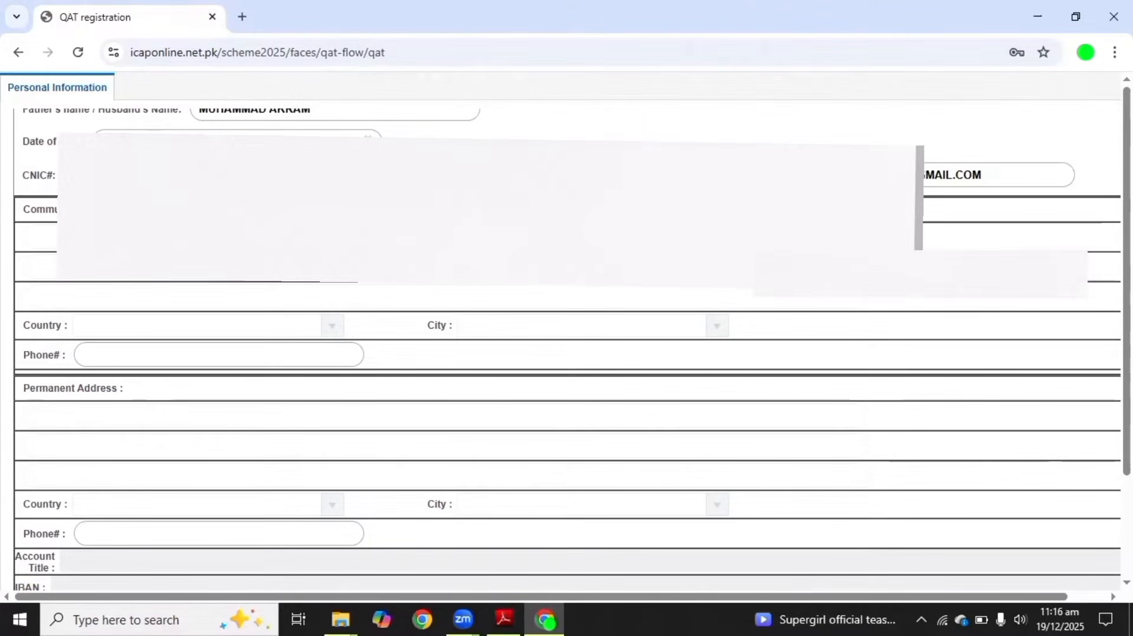
scroll(645, 152, up, 2)
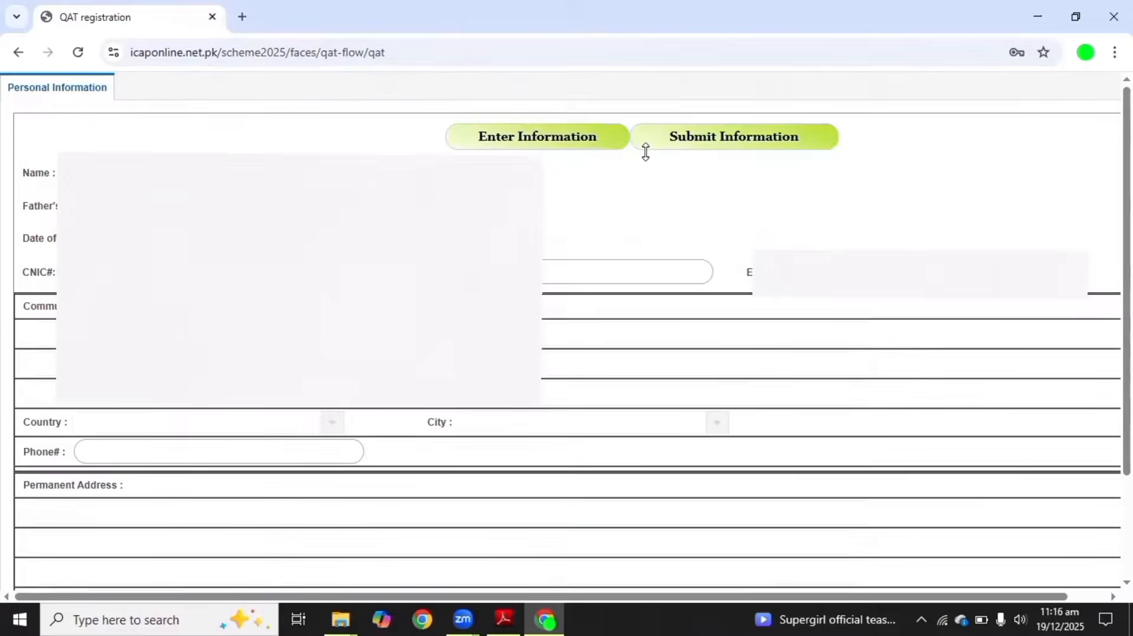
Step: Switch to Enter Information mode and go to the first Communication Address line
click(524, 137)
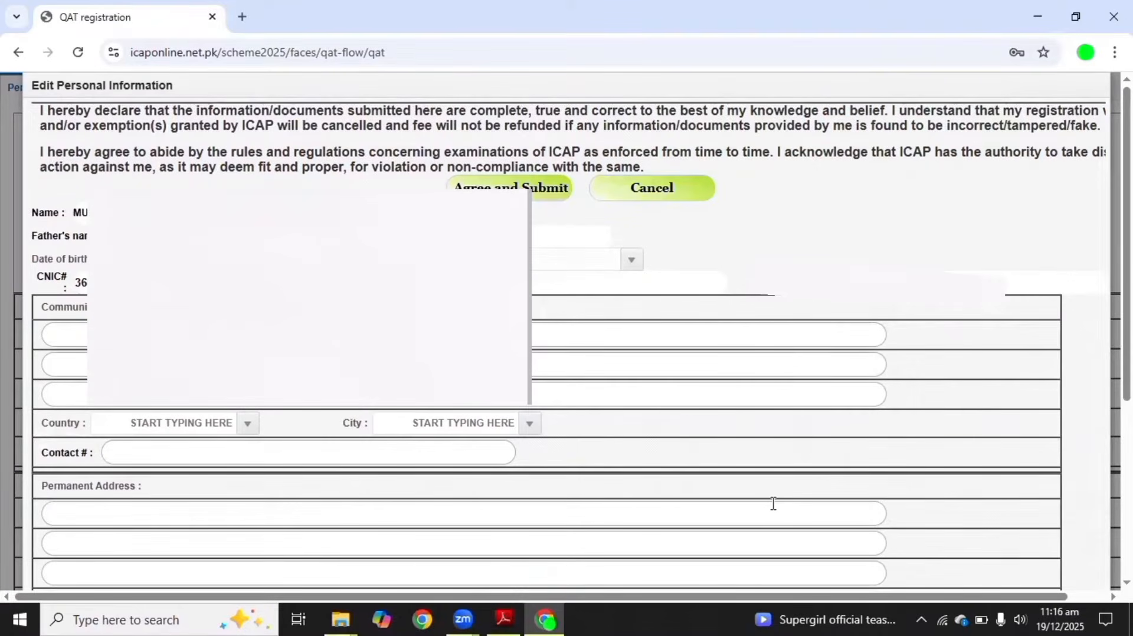
click(640, 618)
scroll(581, 357, down, 1)
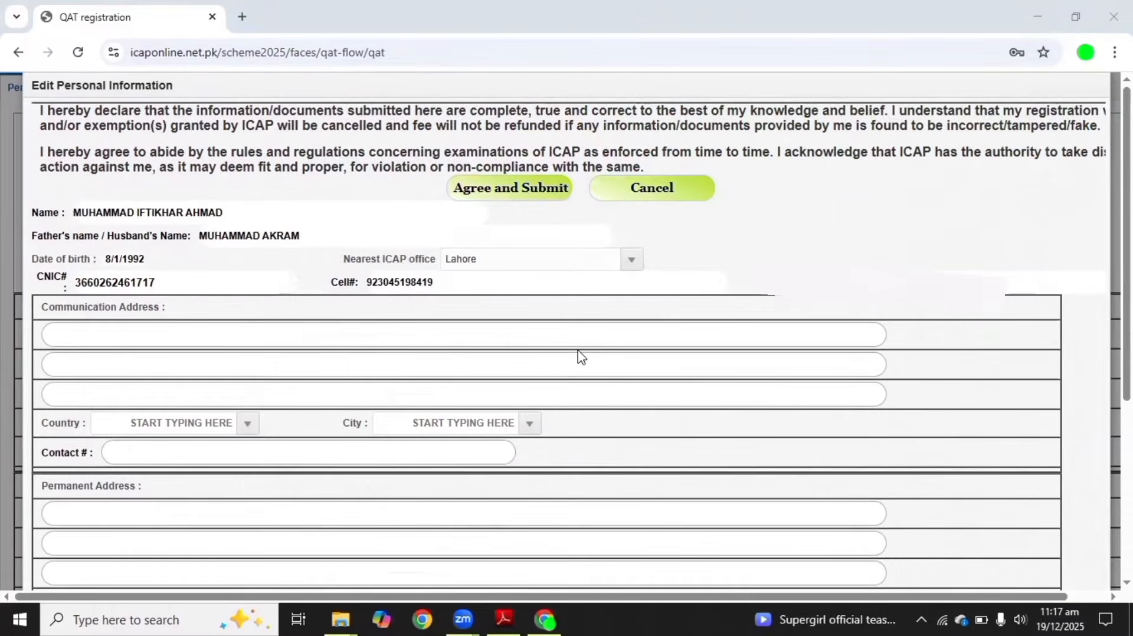
scroll(581, 357, down, 4)
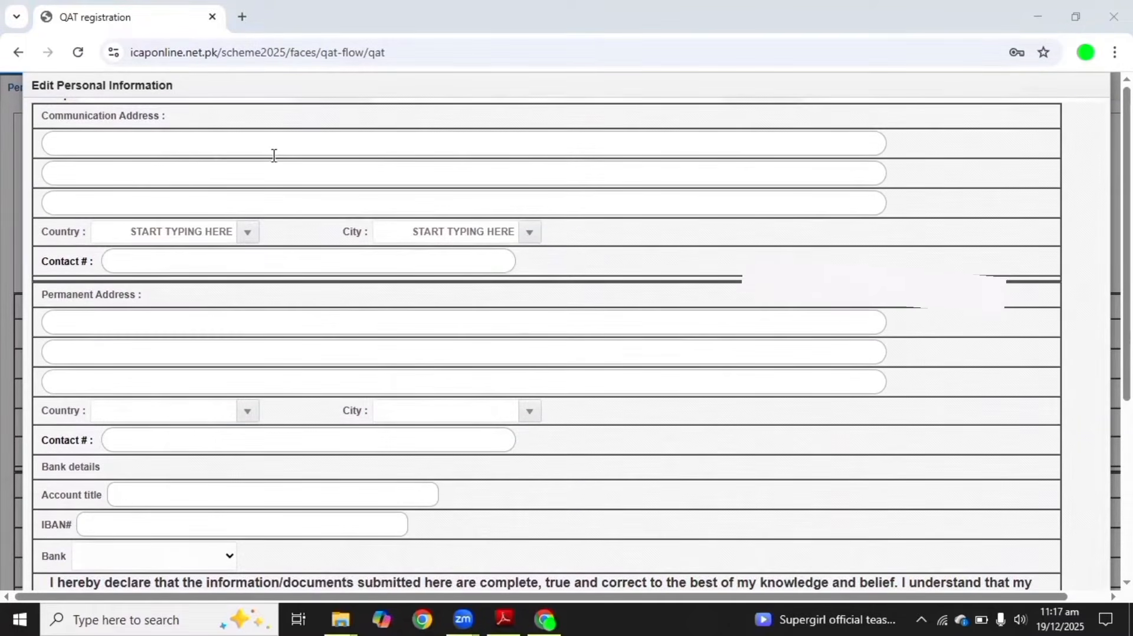
click(210, 149)
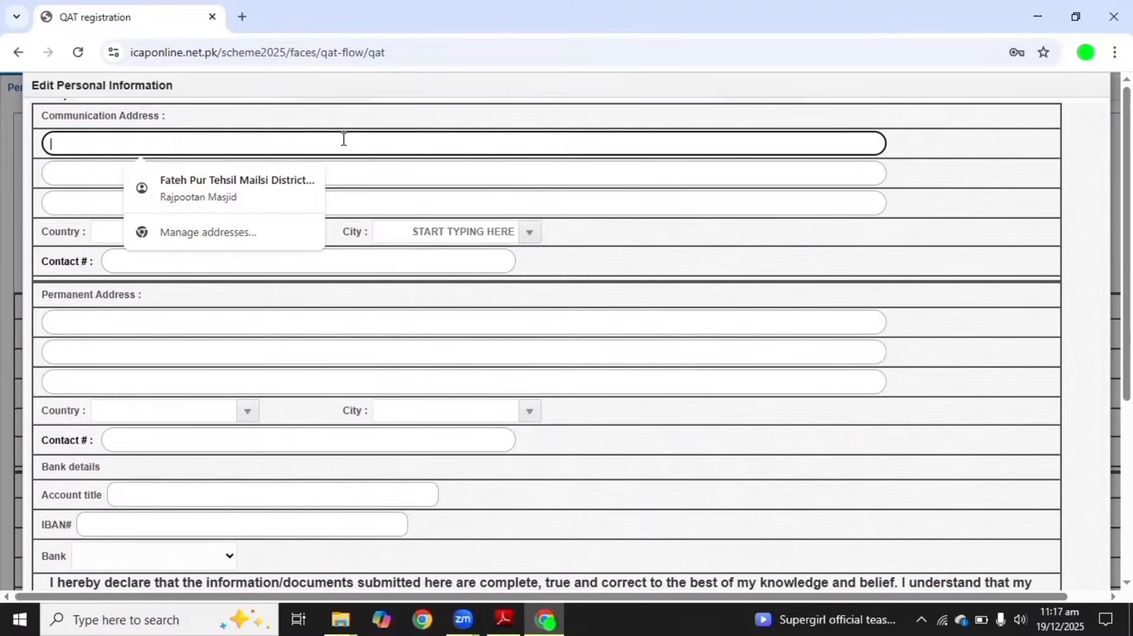
Step: Type placeholder text into the first communication address line
text(HSJAKLLL;;;;;;)
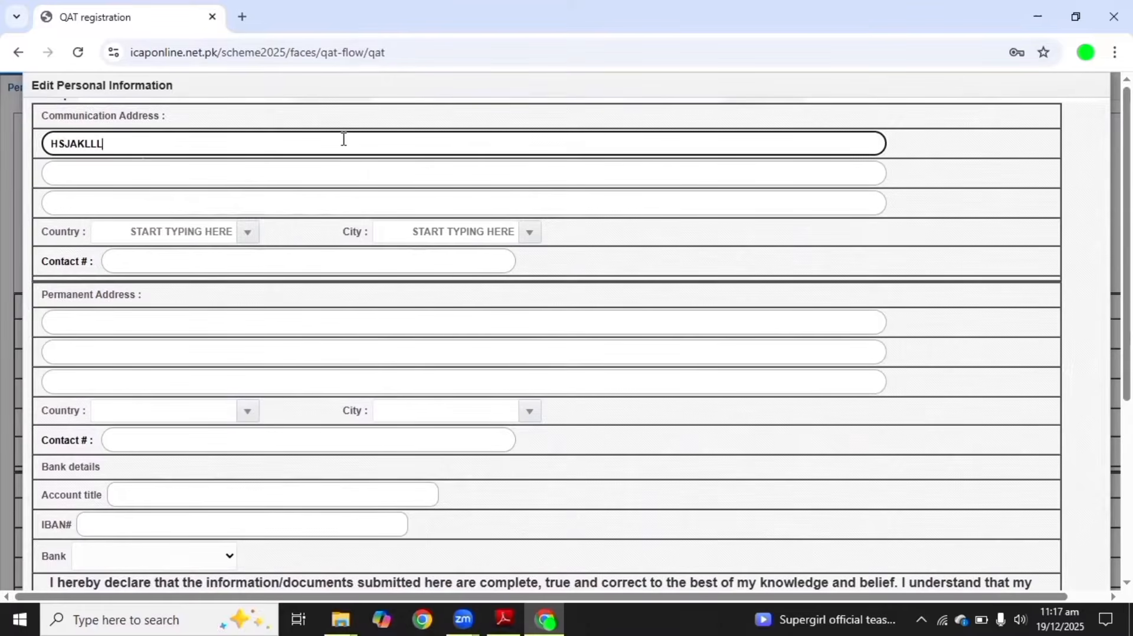
key(BackSpace)
key(BackSpace)
key(BackSpace)
key(BackSpace)
key(BackSpace)
key(BackSpace)
text(YEUIOOS)
Step: Set communication country PAKISTAN and city ARIFWALA, then fill the first permanent address line
click(245, 232)
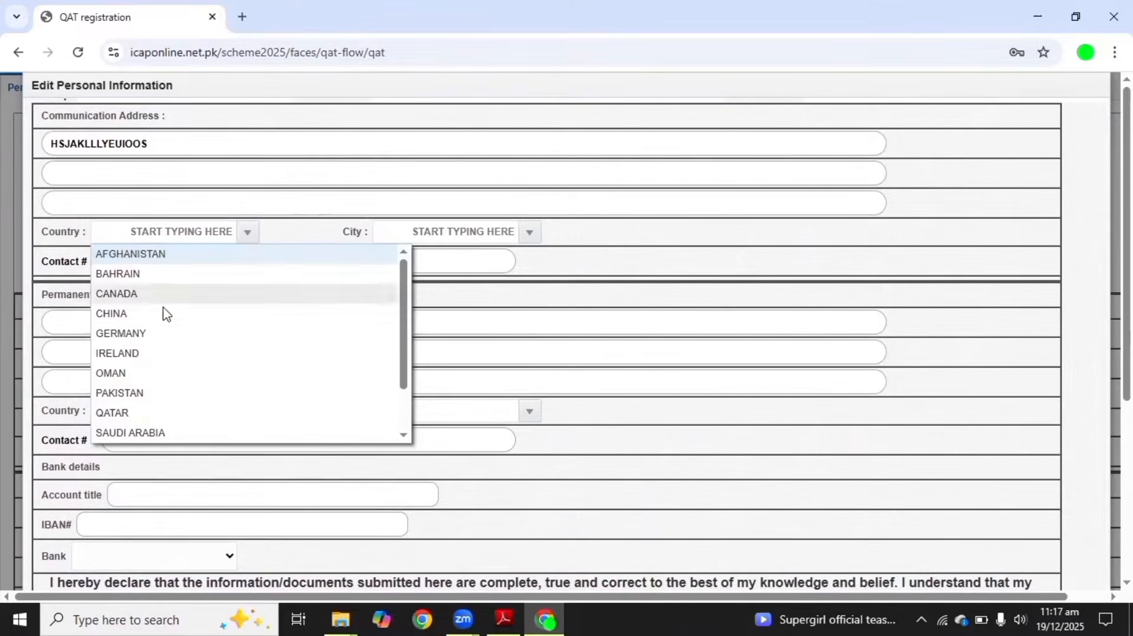
click(132, 392)
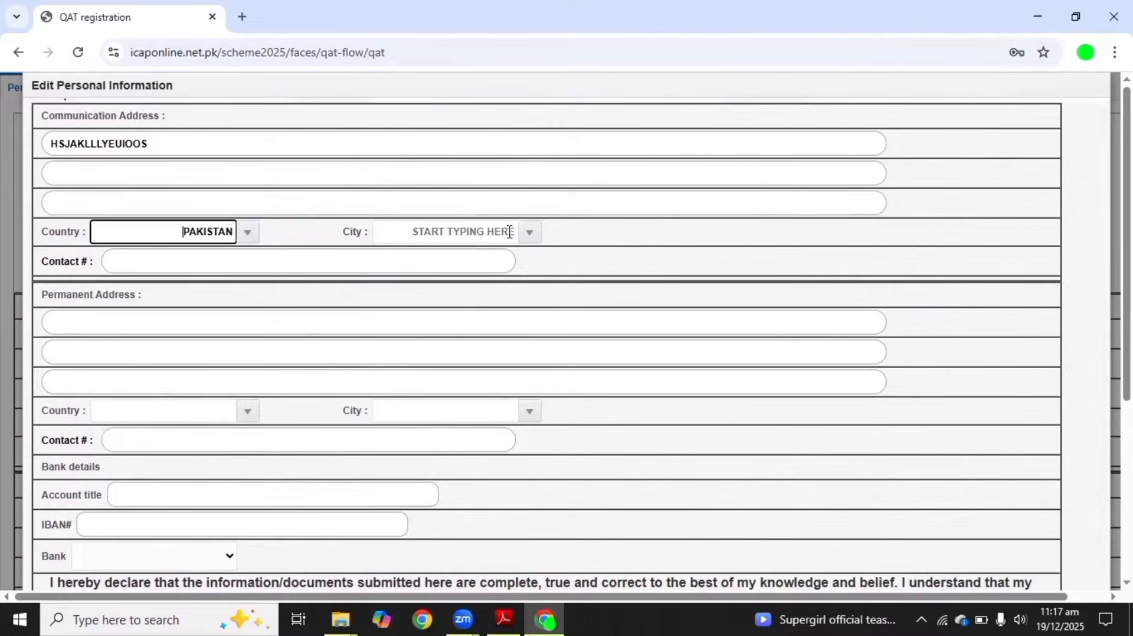
click(528, 232)
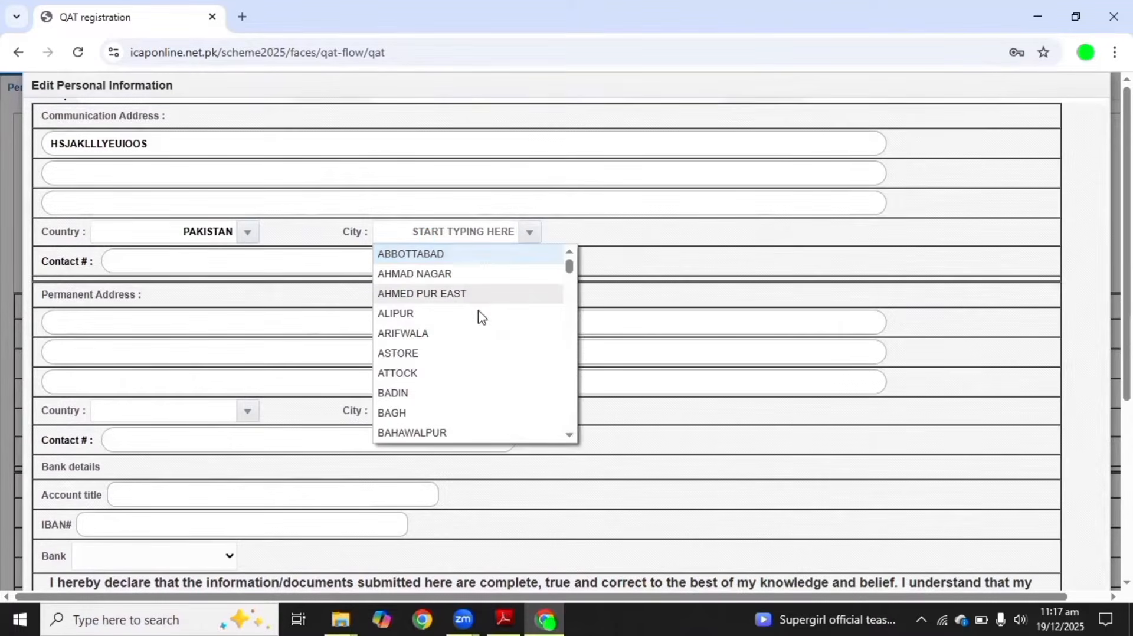
click(403, 333)
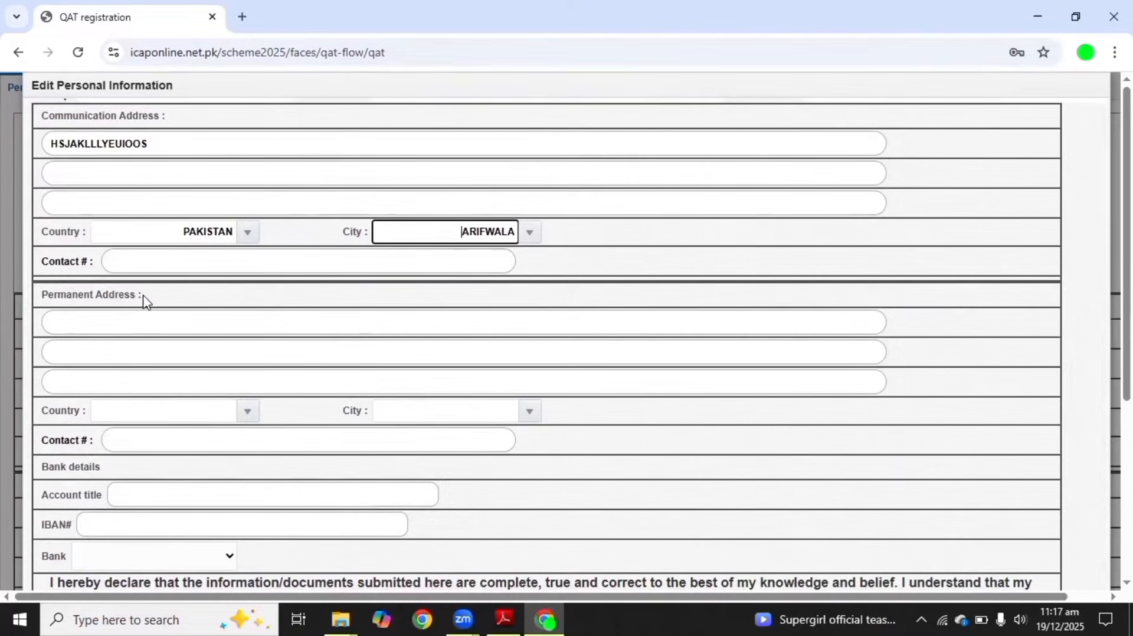
click(135, 328)
text(HJSJKSKL SL;S;;SX;;S)
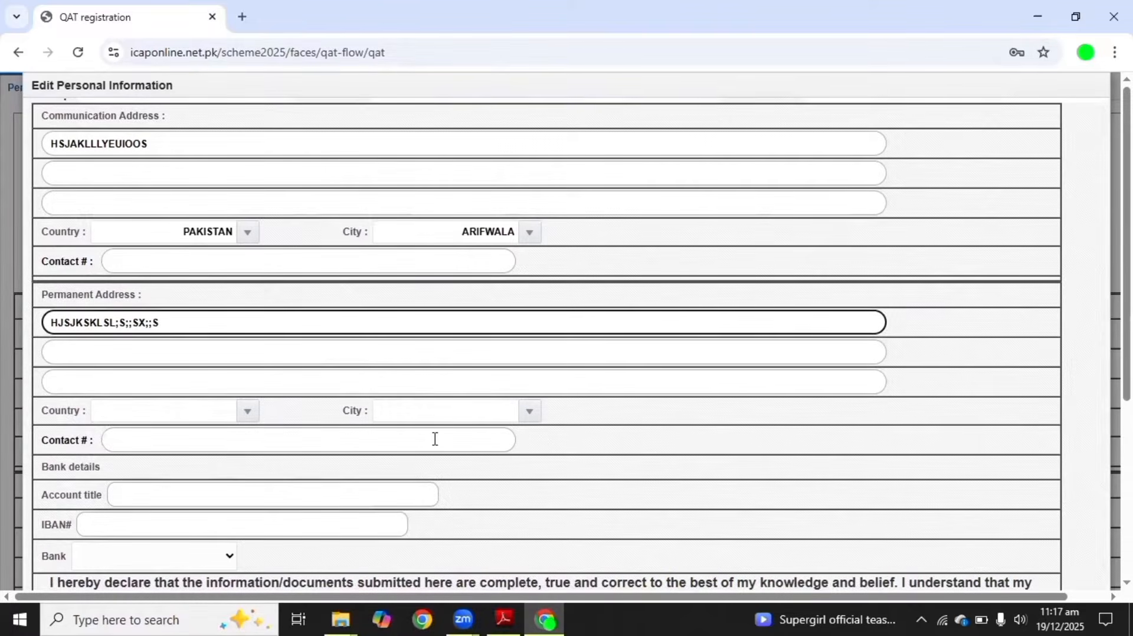
Step: Correct the permanent address country from GERMANY to PAKISTAN and choose city BAHAWALPUR
click(238, 403)
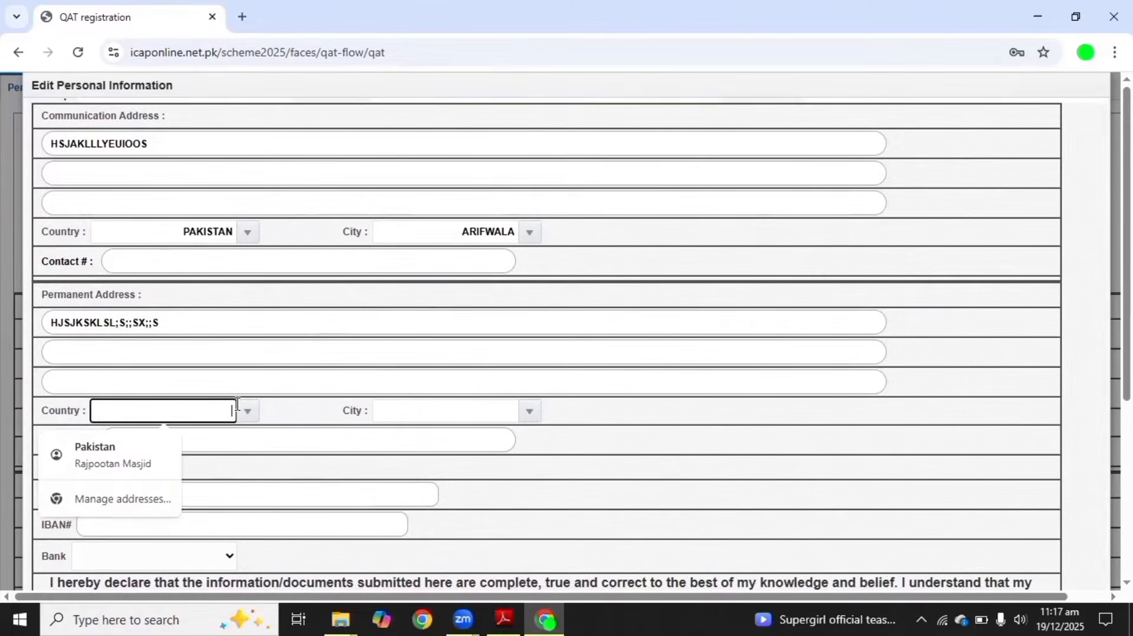
click(248, 413)
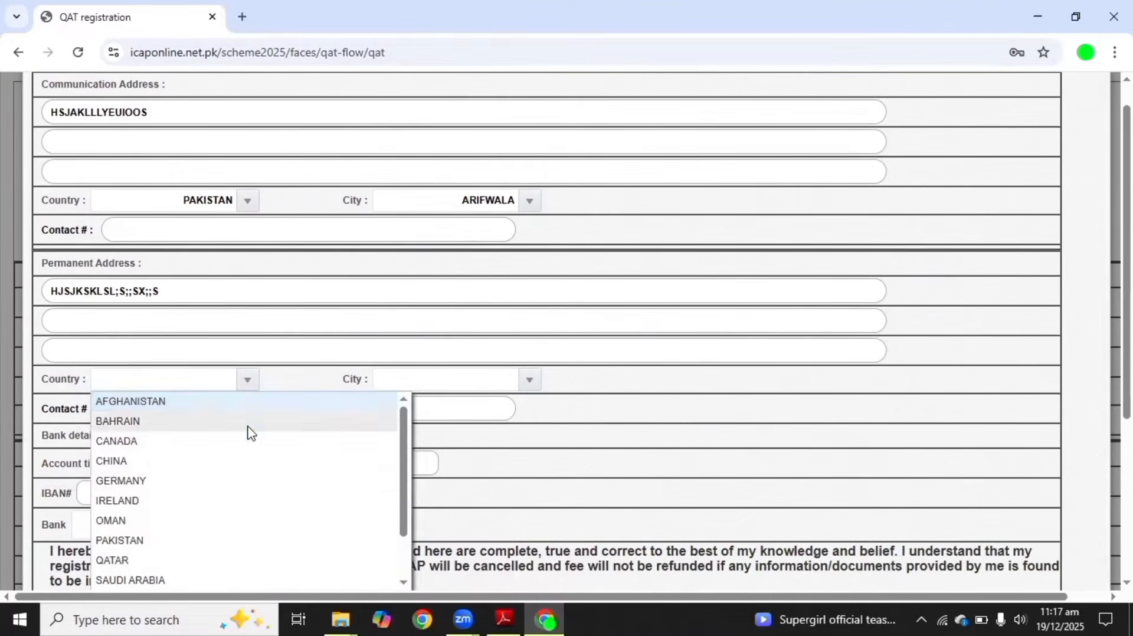
click(175, 479)
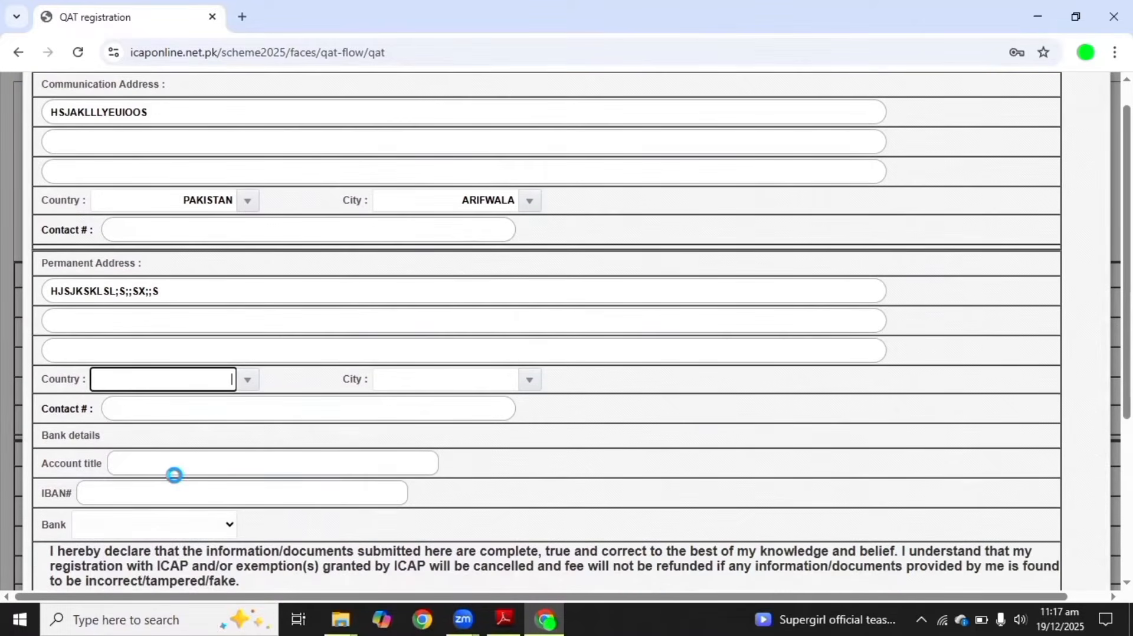
click(248, 379)
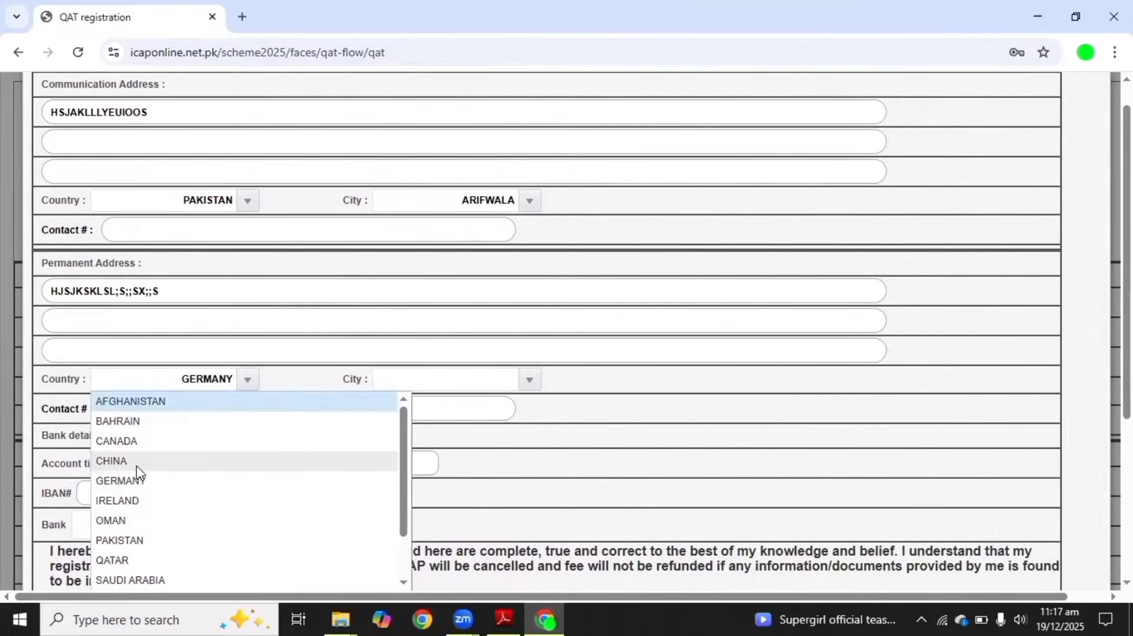
click(131, 540)
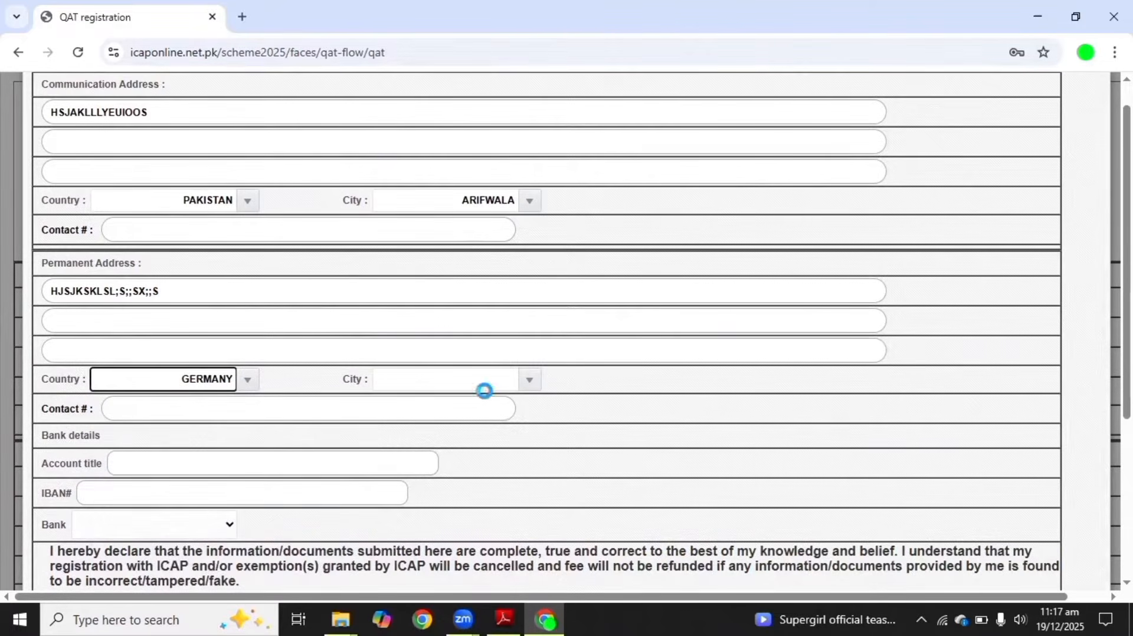
click(531, 377)
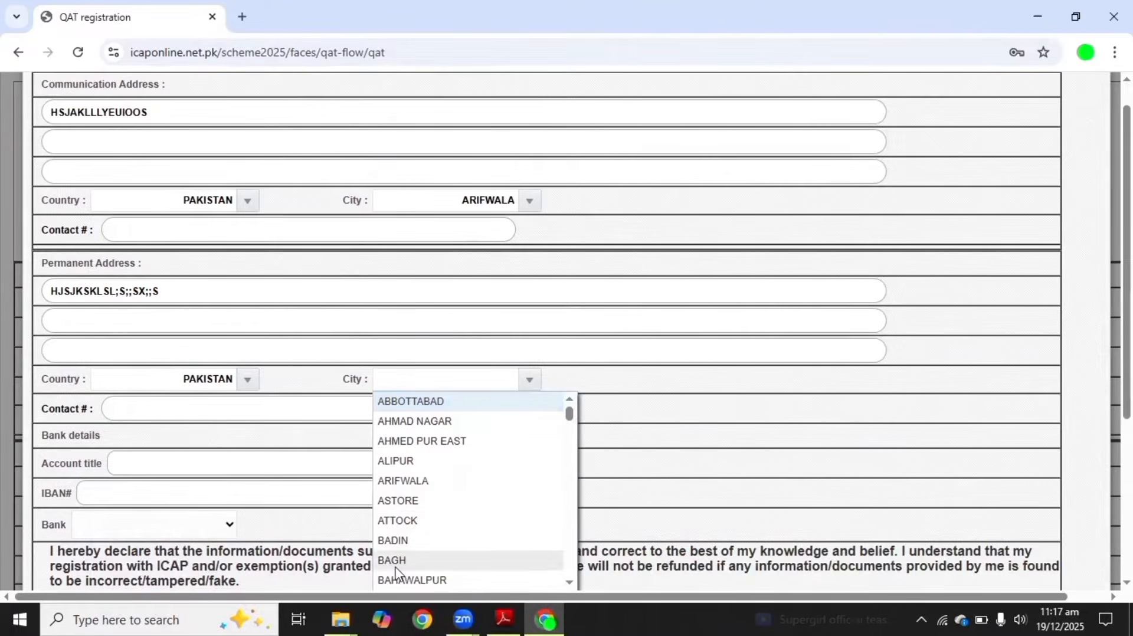
click(413, 577)
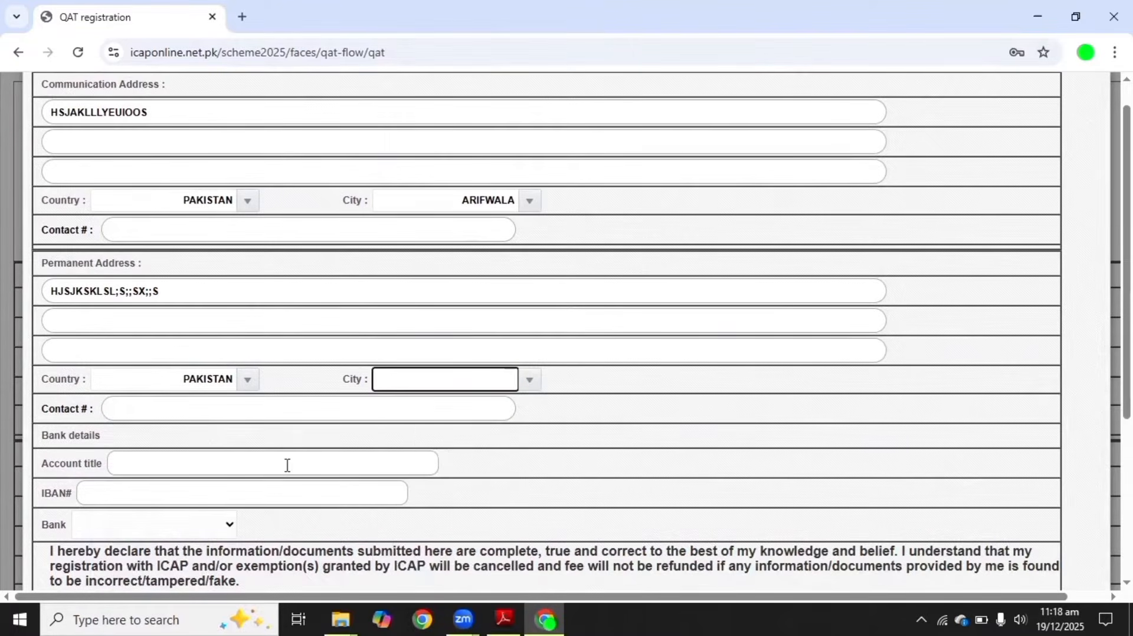
scroll(286, 457, down, 2)
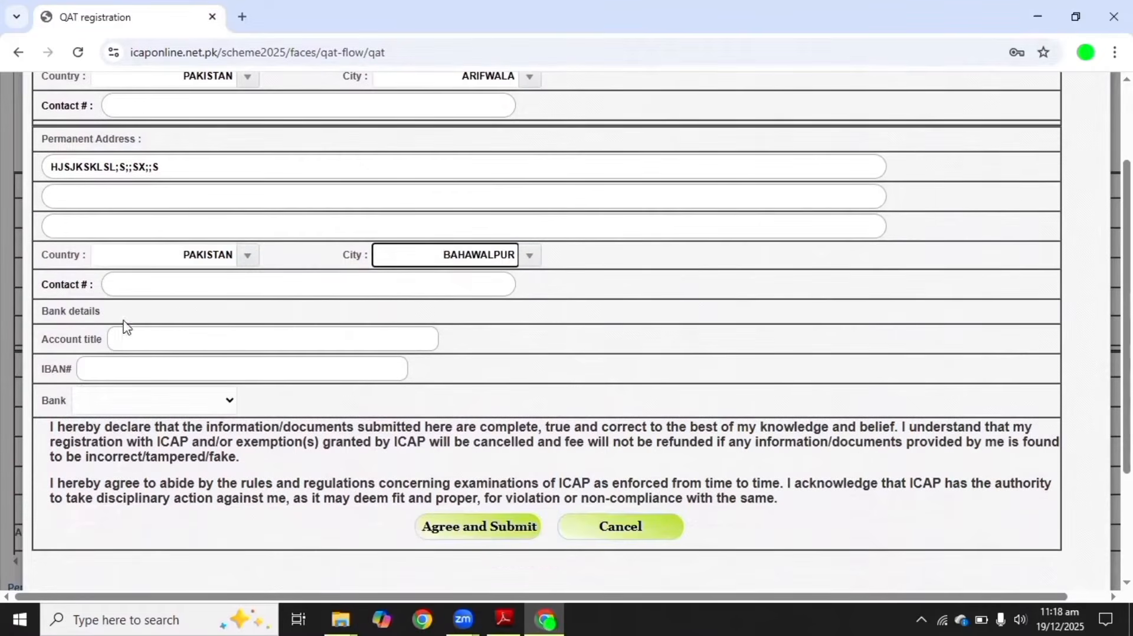
click(153, 283)
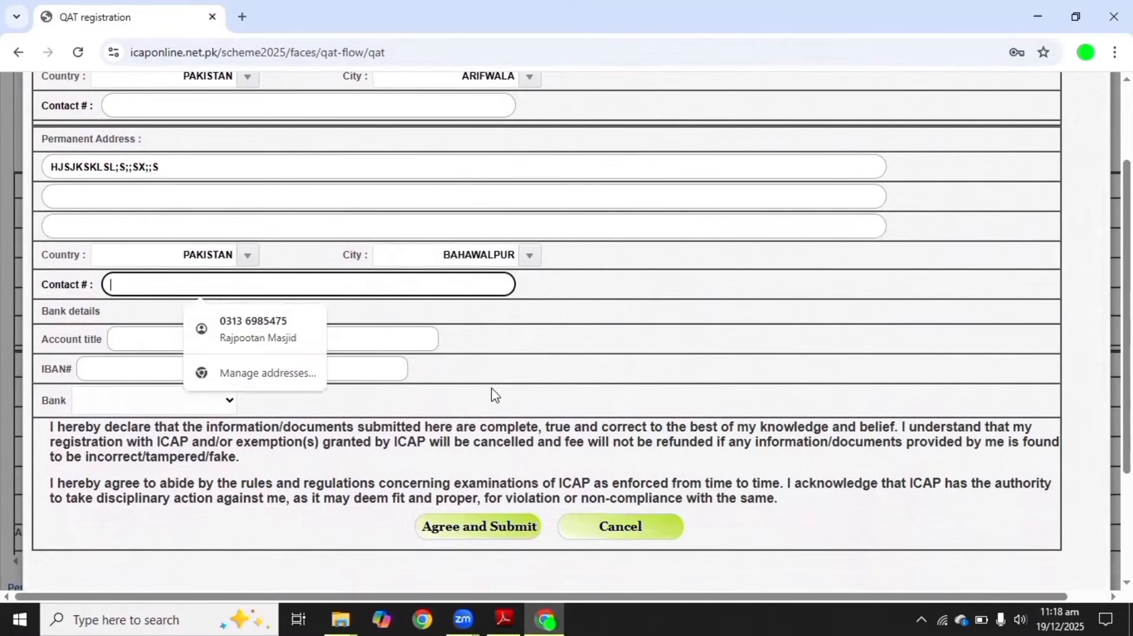
Step: Enter the phone number in the permanent Contact # field and copy it into the communication Contact # field
click(236, 285)
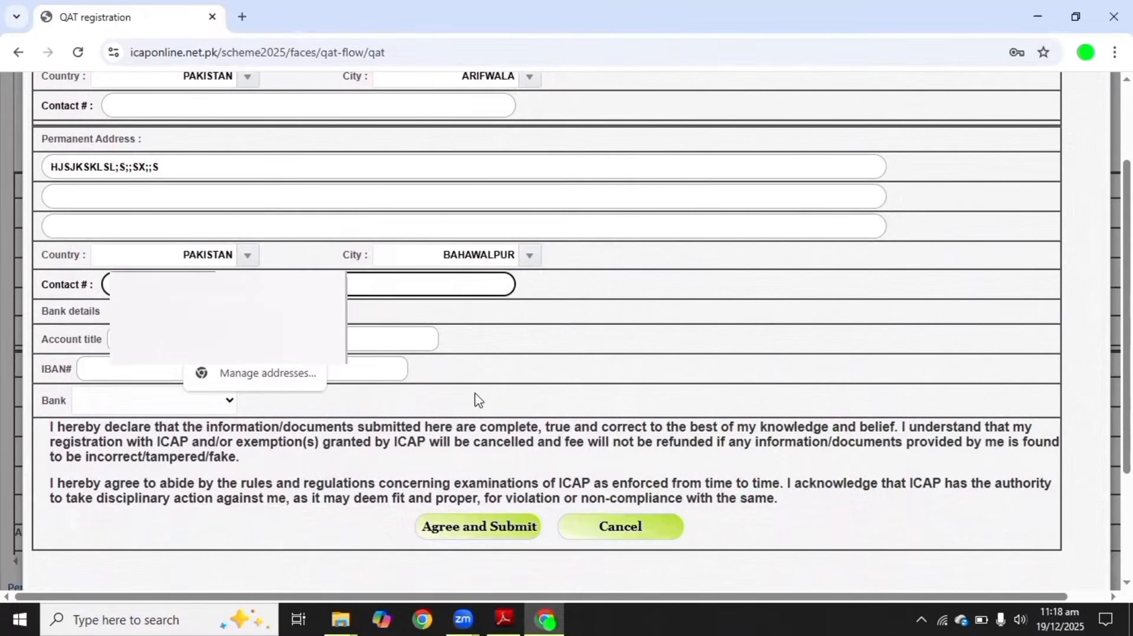
click(802, 556)
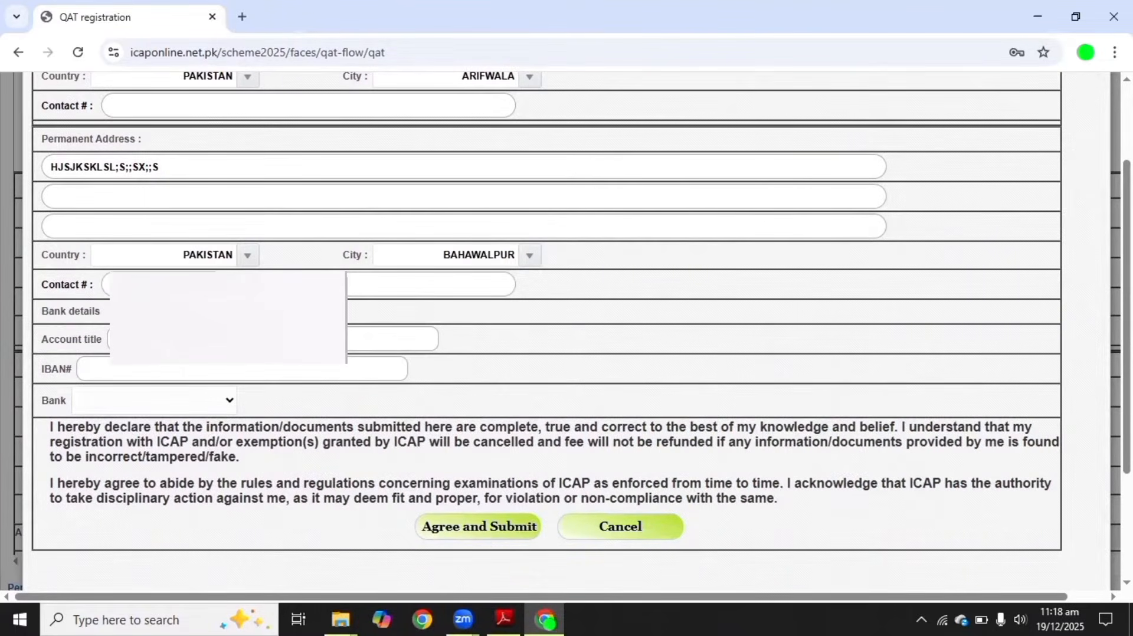
click(359, 285)
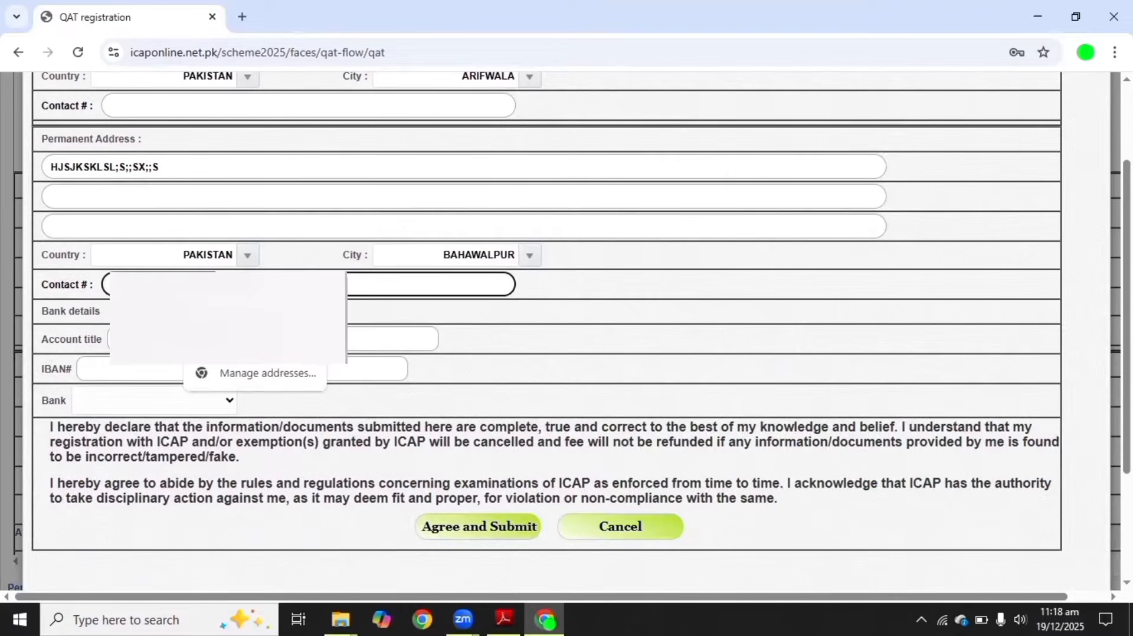
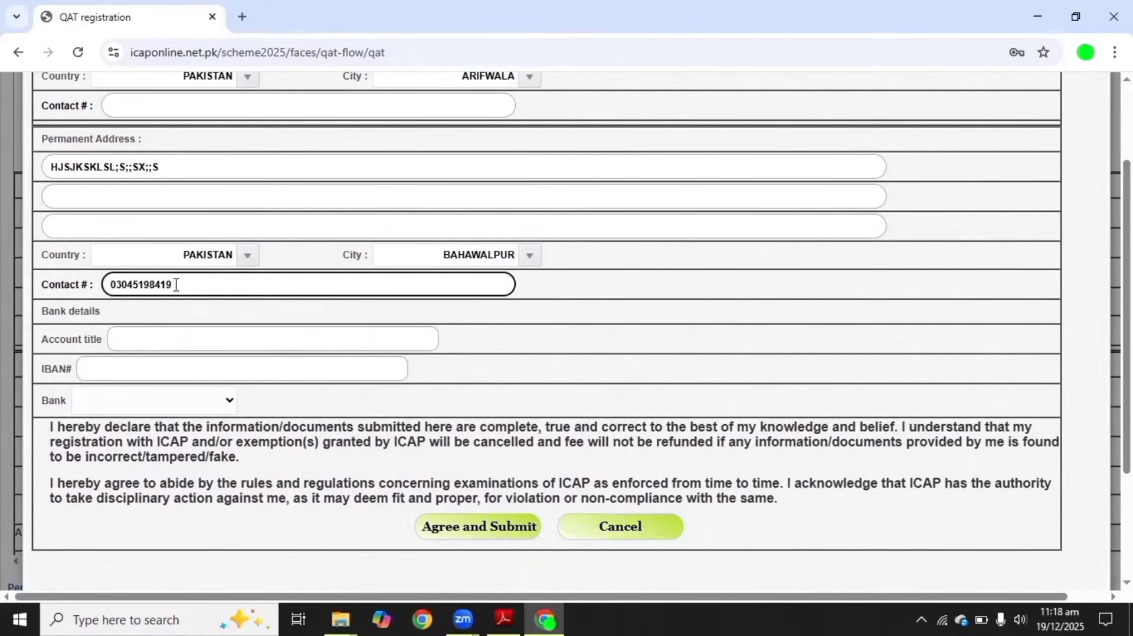
drag(176, 285, 104, 284)
key(ctrl+c)
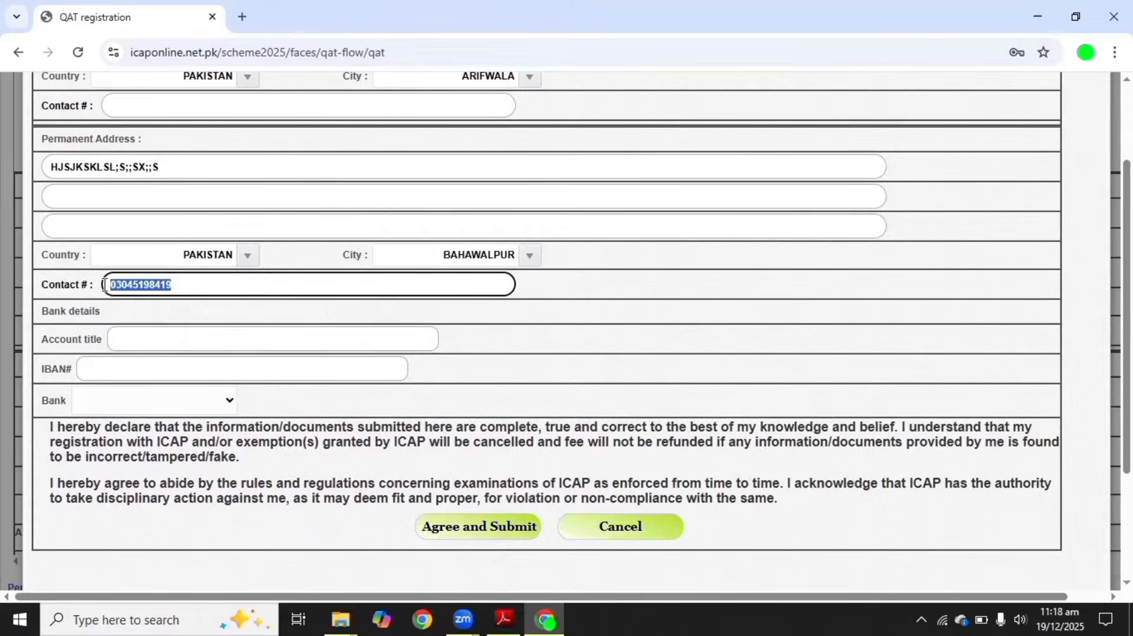
click(168, 105)
key(ctrl+v)
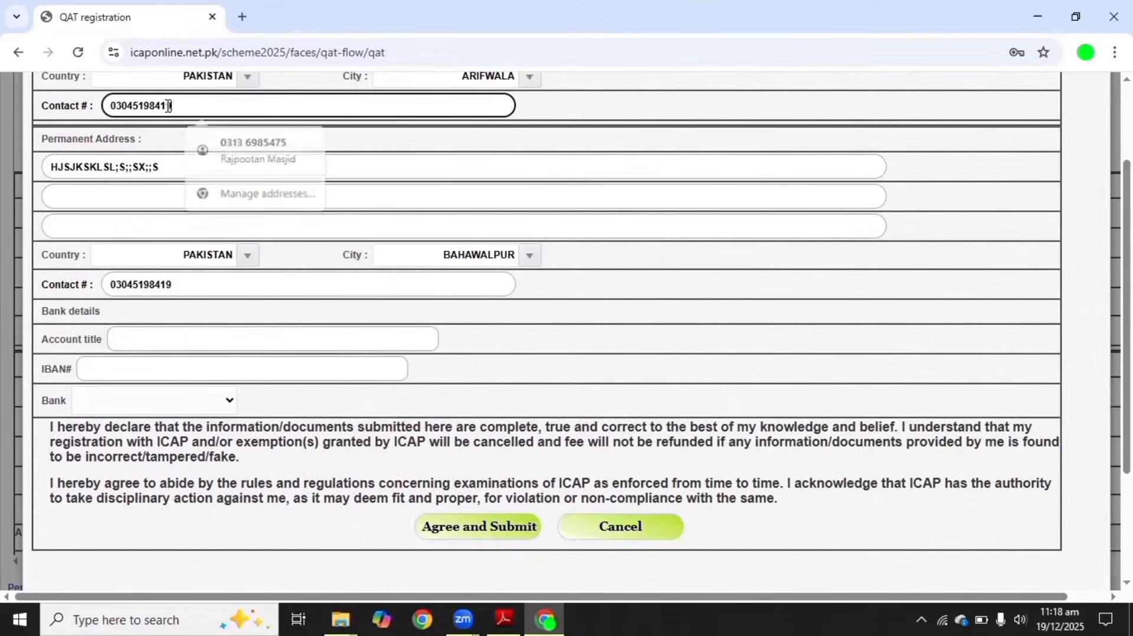
click(153, 337)
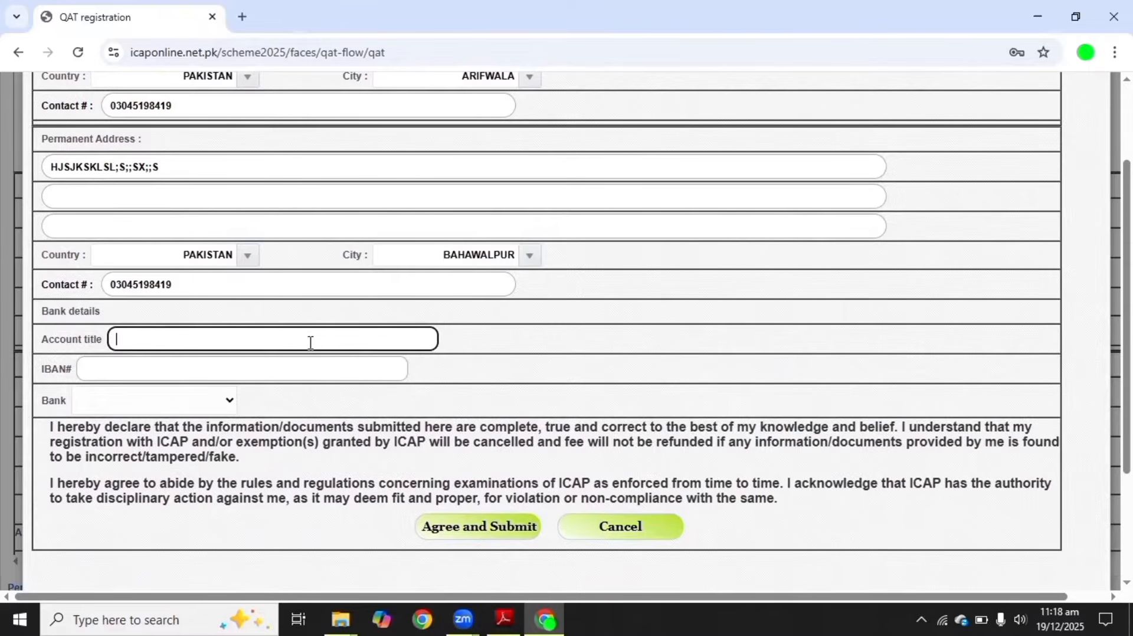
Step: Pick Meezan Bank from the Bank dropdown in the bank details
click(226, 406)
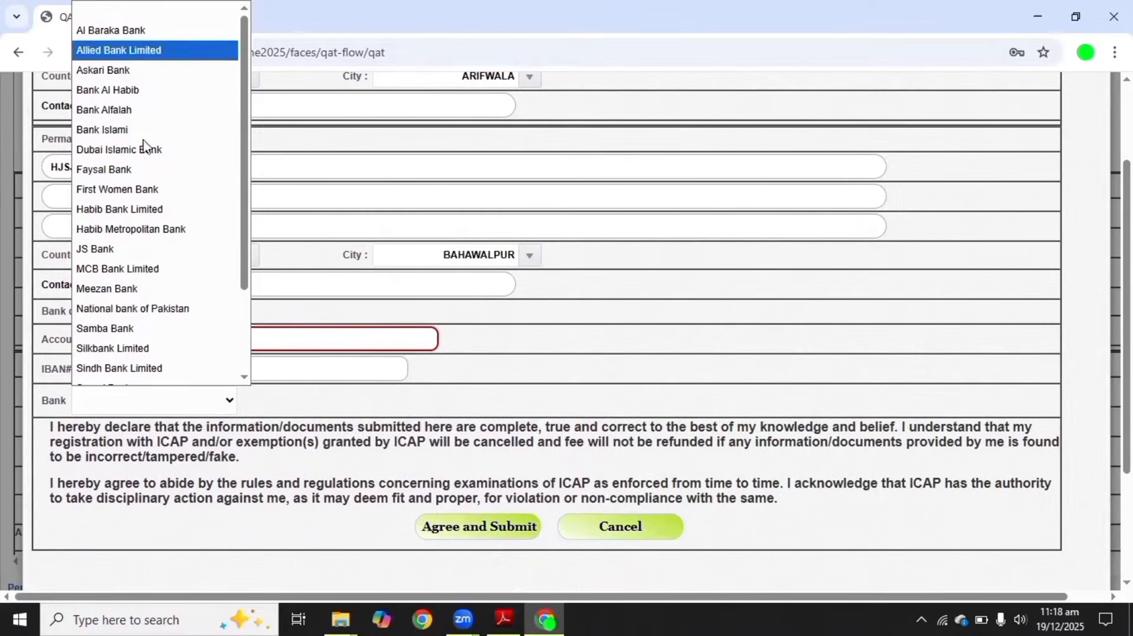
scroll(154, 301, down, 2)
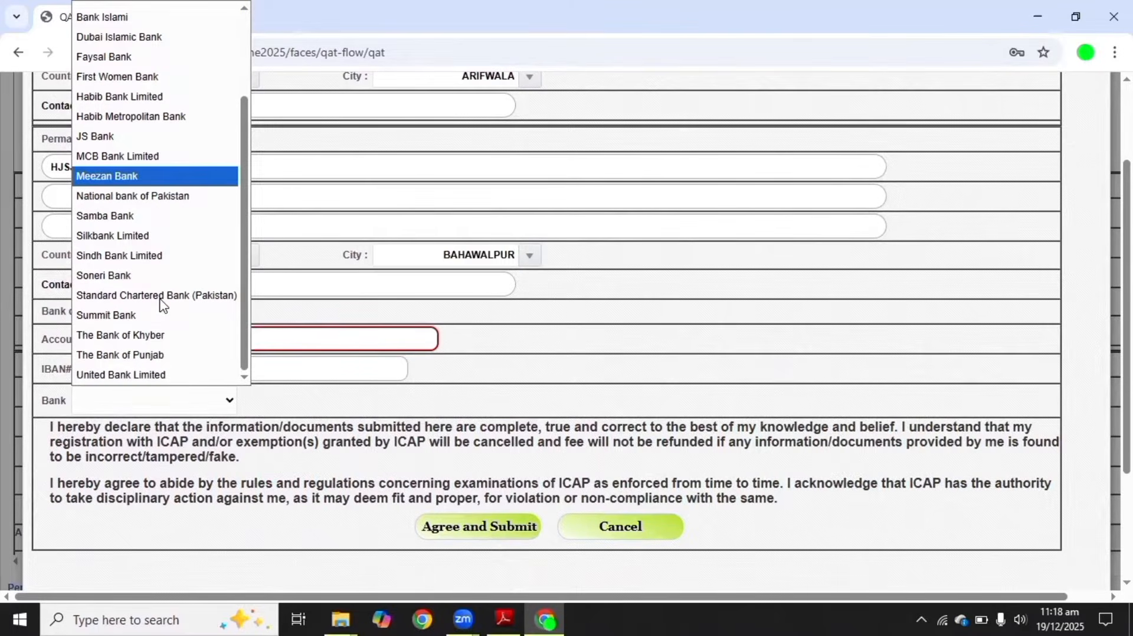
click(134, 175)
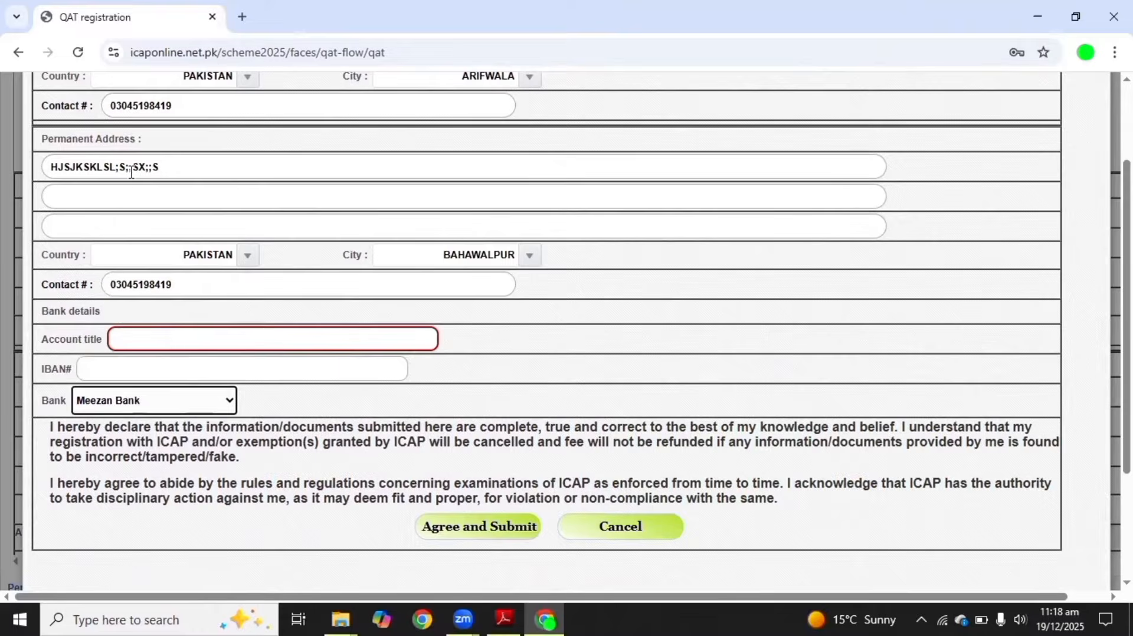
Step: Fill IBAN# with the account's IBAN and Account title with the holder's name, then submit
click(175, 375)
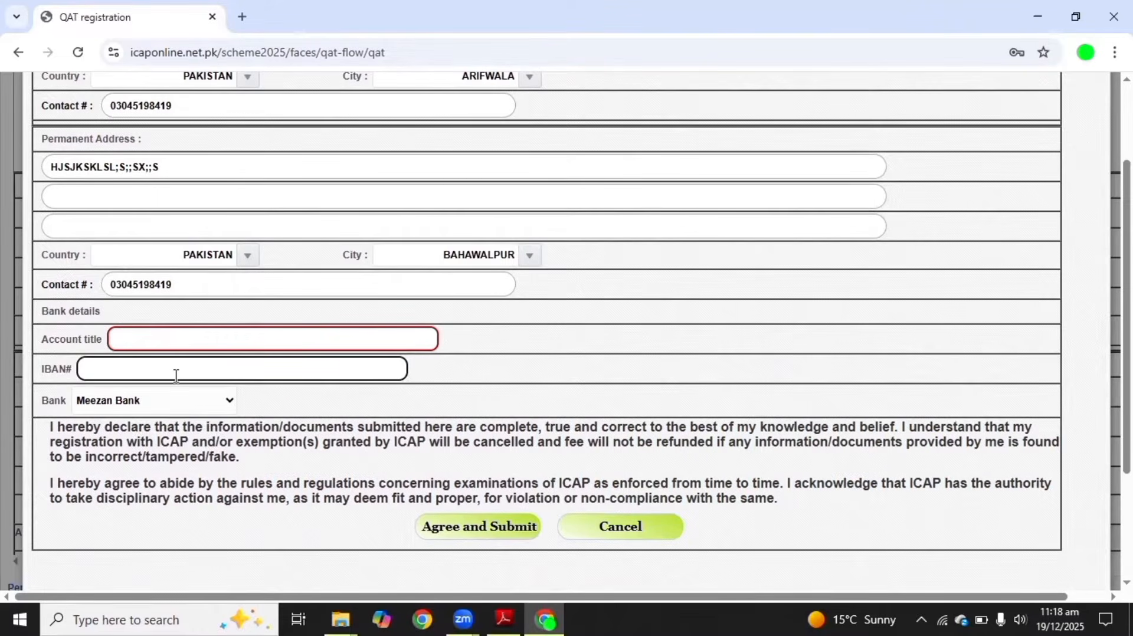
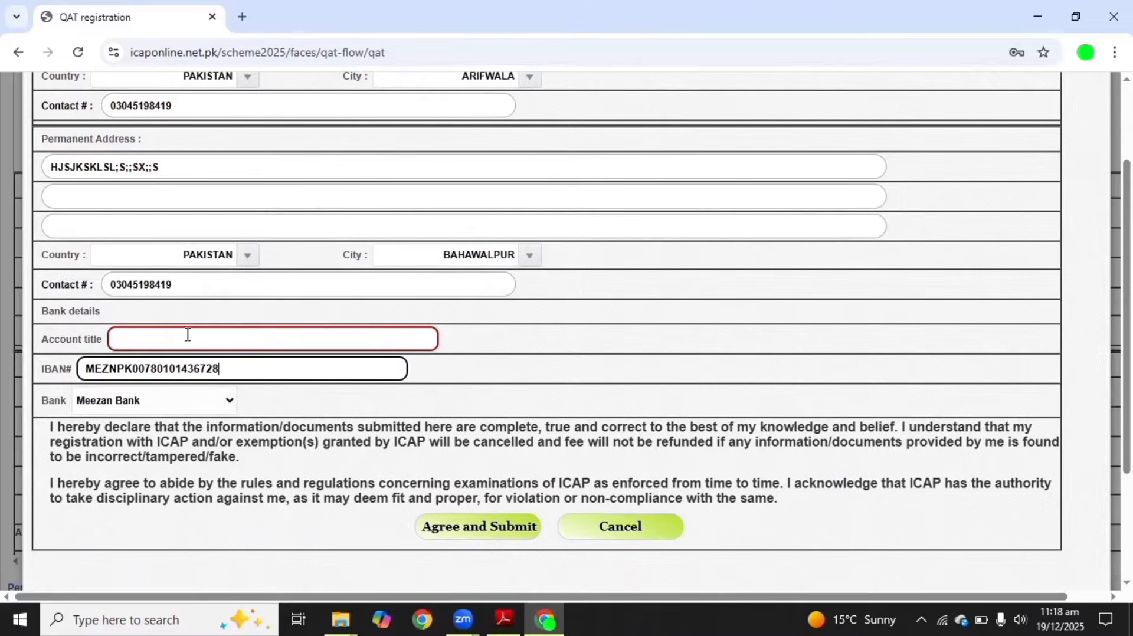
click(238, 344)
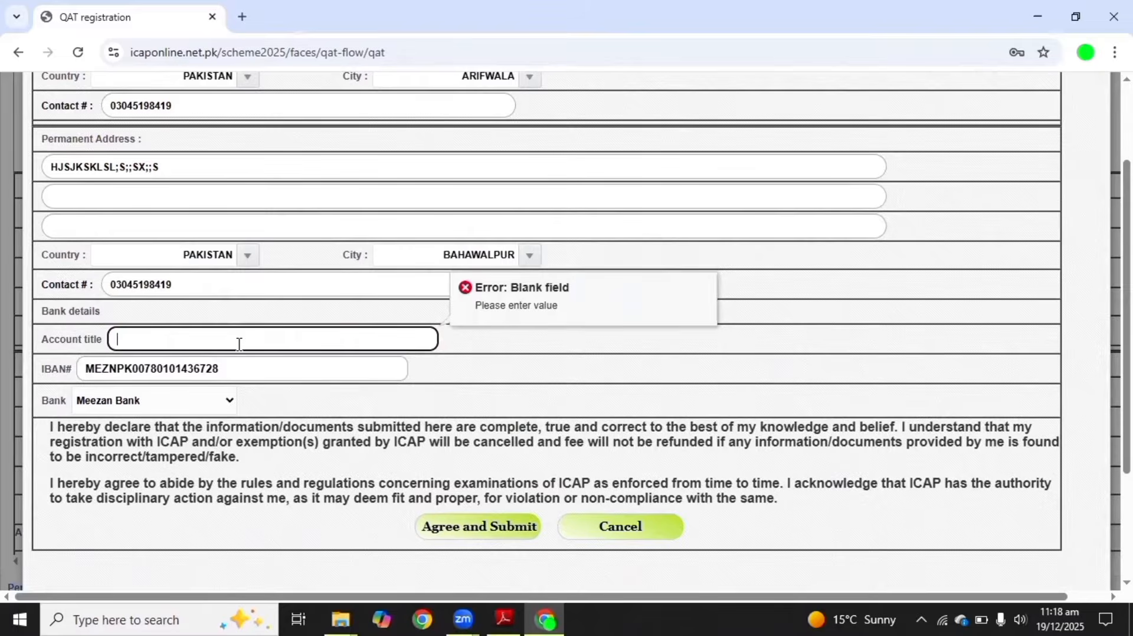
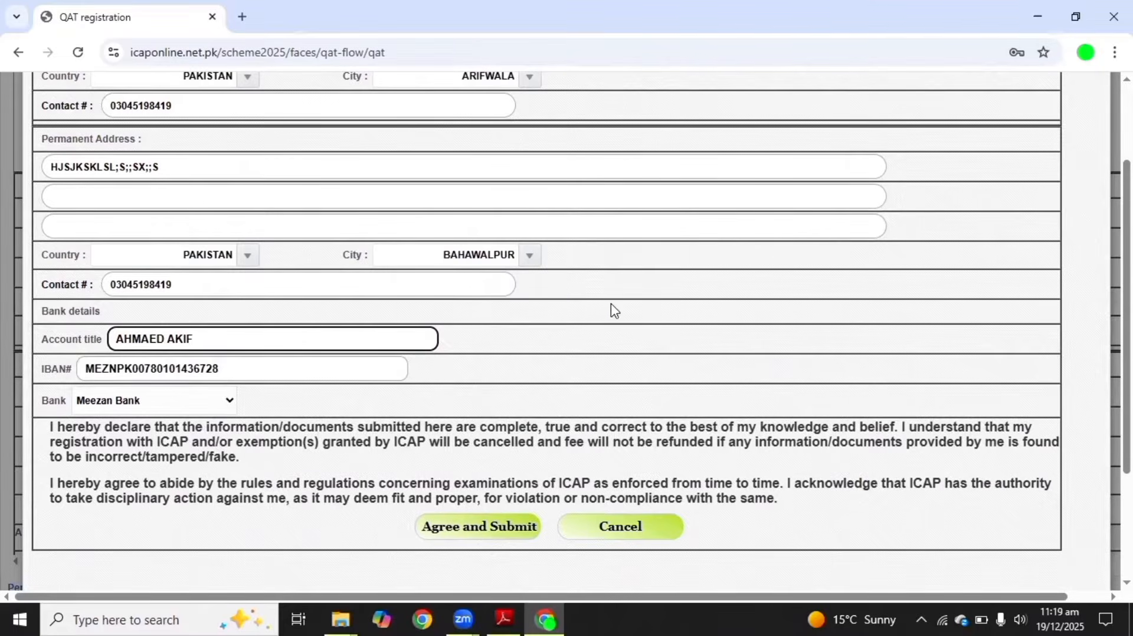
click(466, 531)
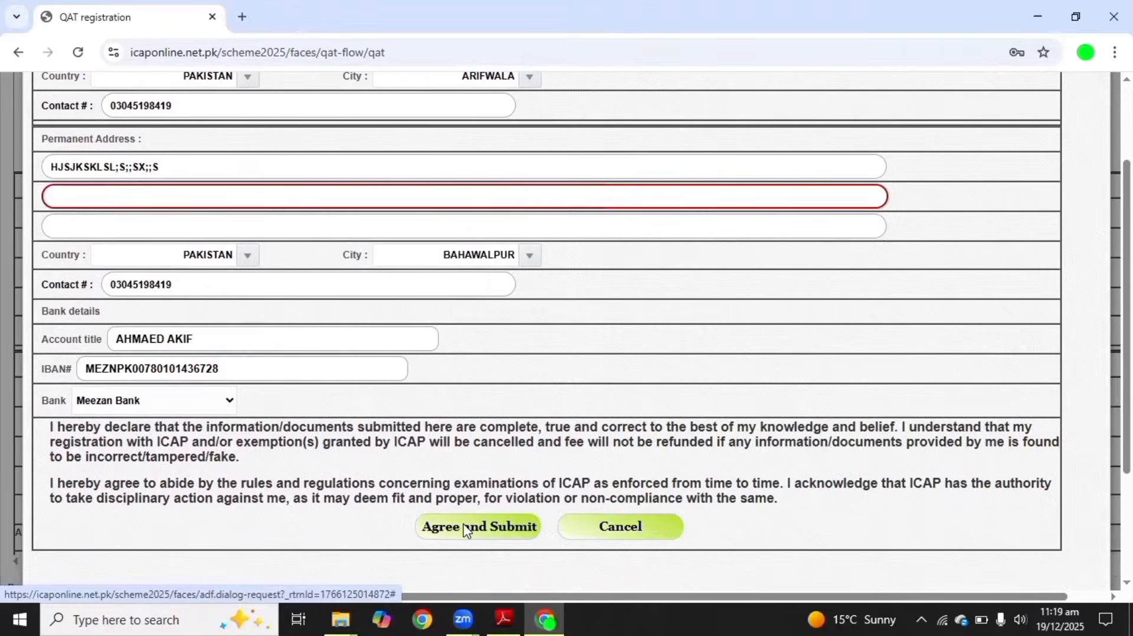
Step: Fill the flagged second and third permanent address lines with placeholder text
click(317, 196)
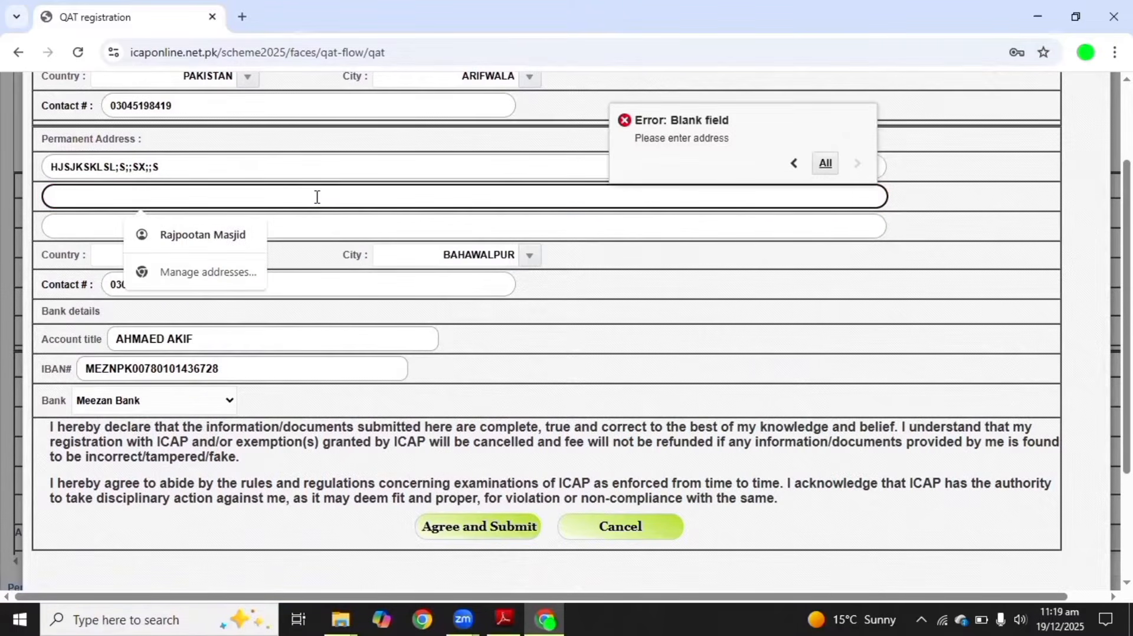
text(FGHHJ)
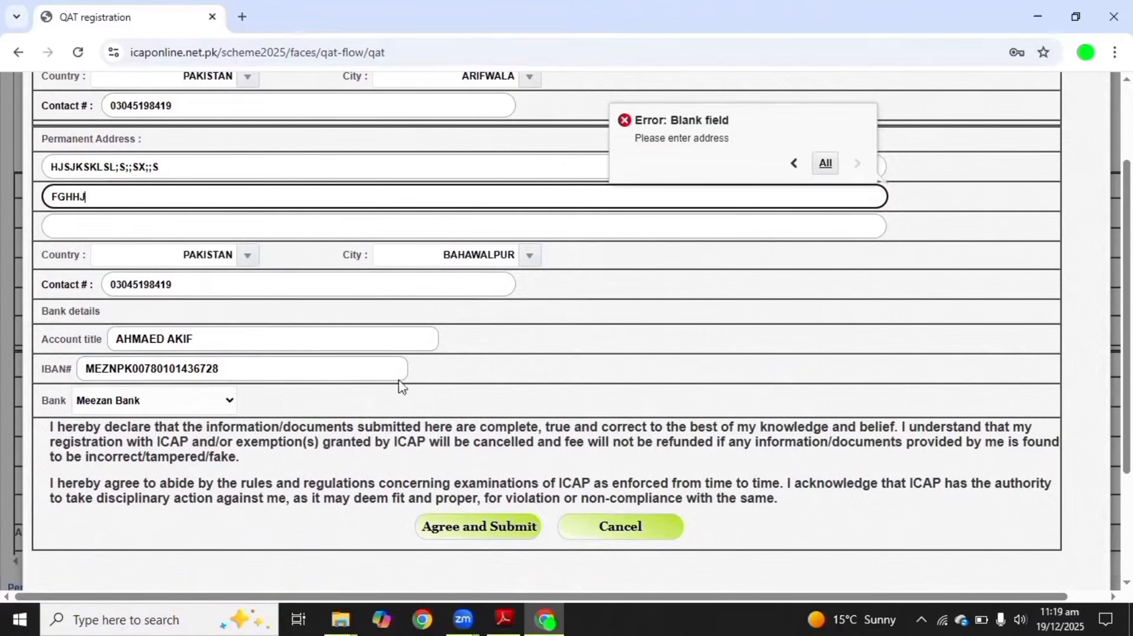
click(204, 238)
text(HJJJJ)
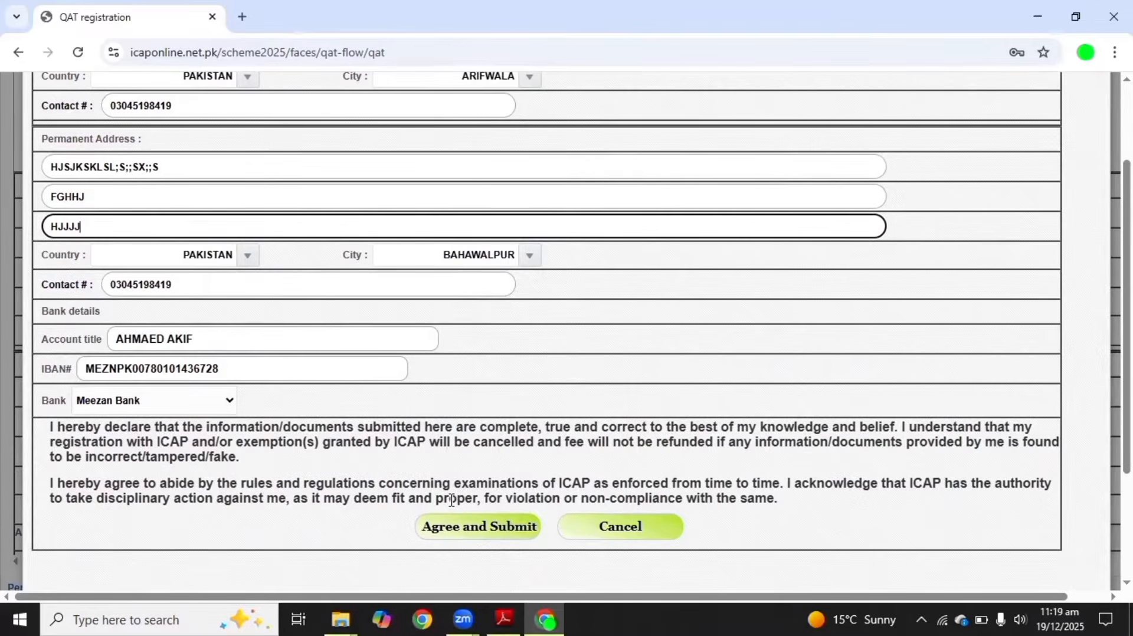
click(471, 524)
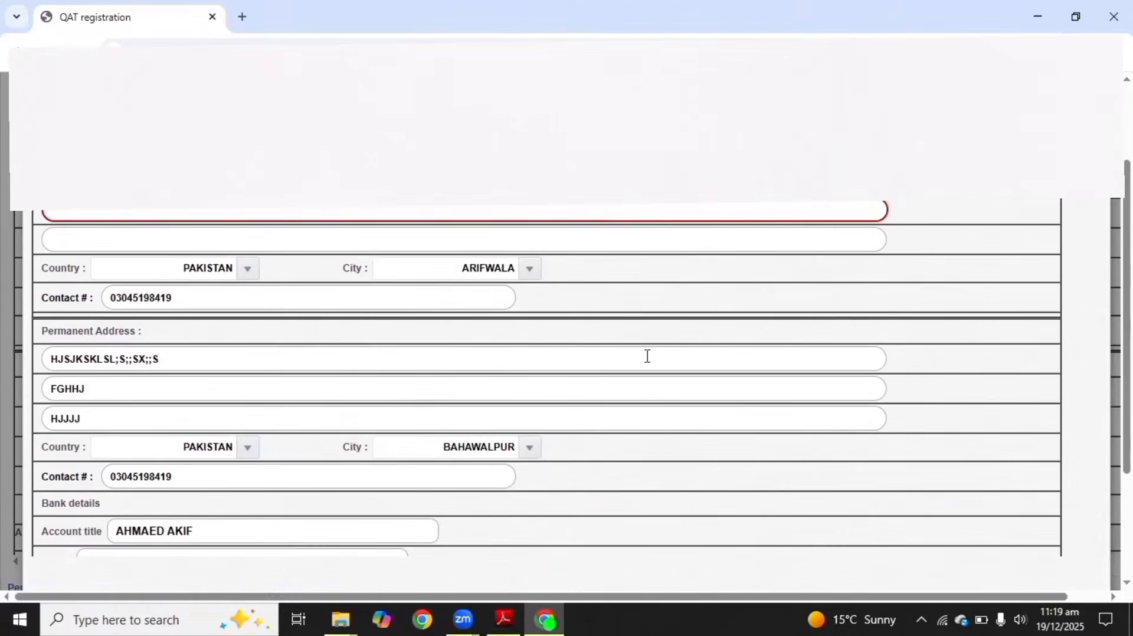
Step: Fill both mailing address lines and resubmit the personal information
click(335, 218)
text(HBJ)
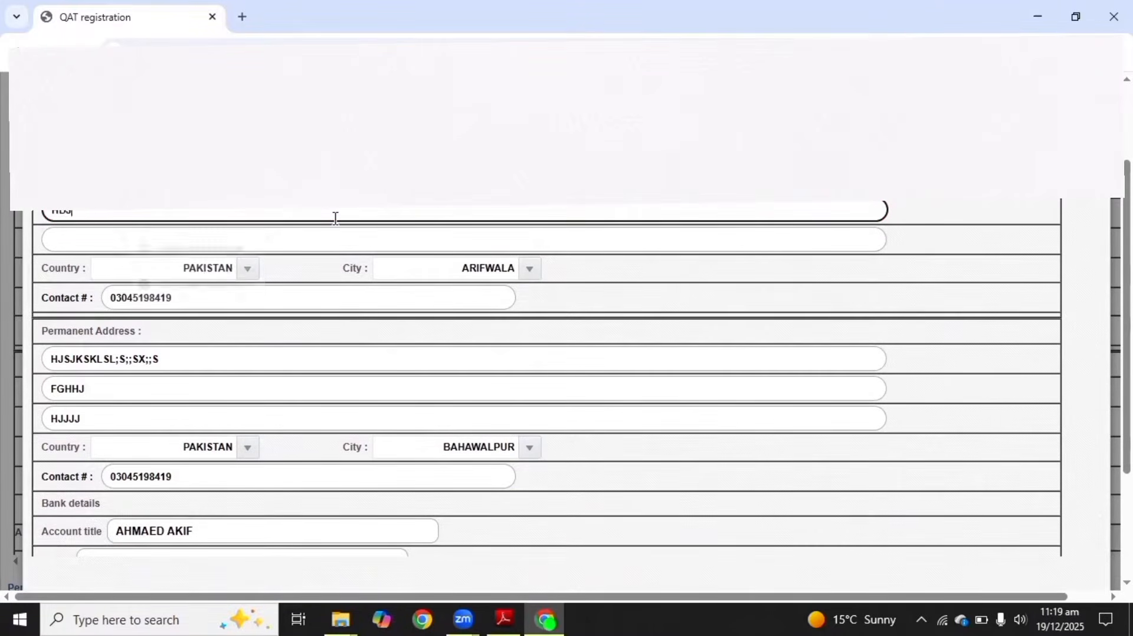
text(KAKAKS)
click(201, 234)
text(SJ)
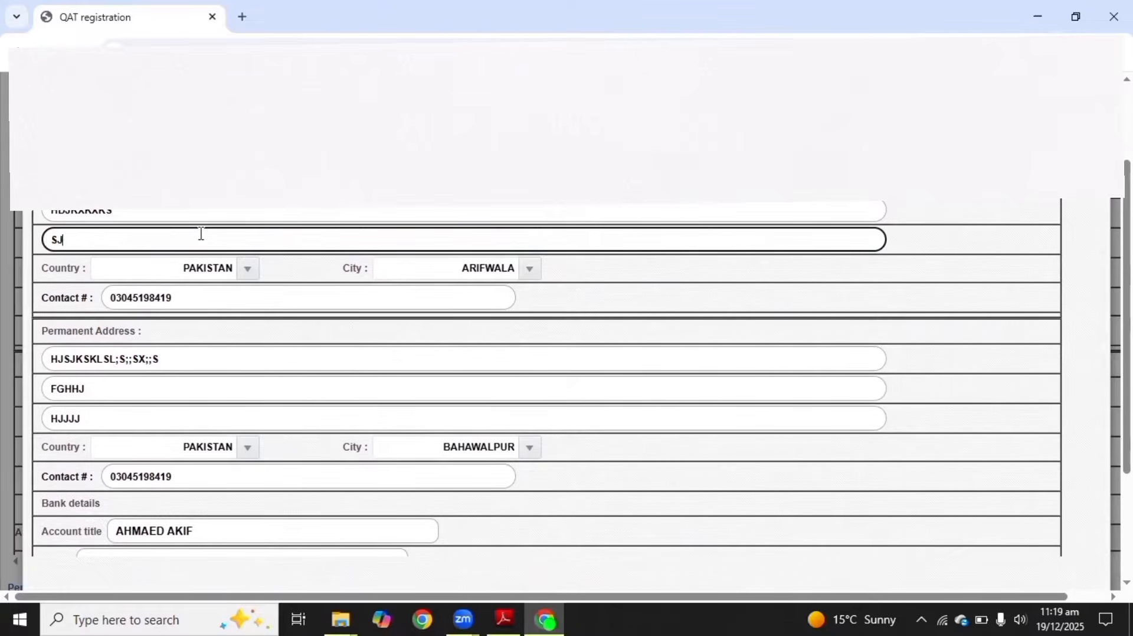
text(JKSLLSS)
scroll(477, 513, down, 3)
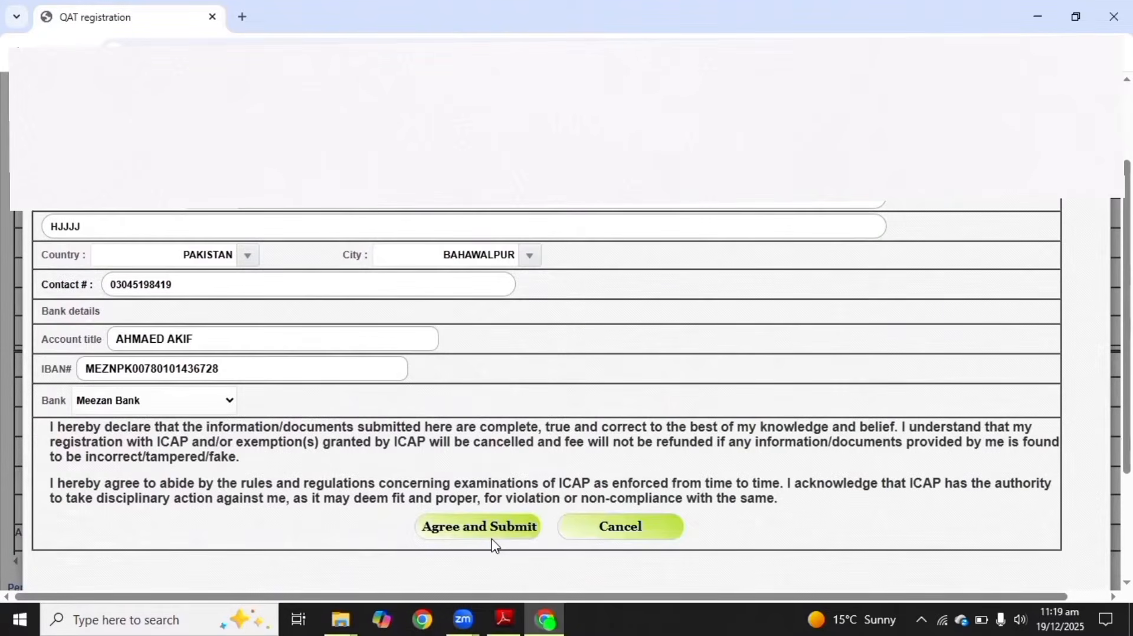
click(479, 526)
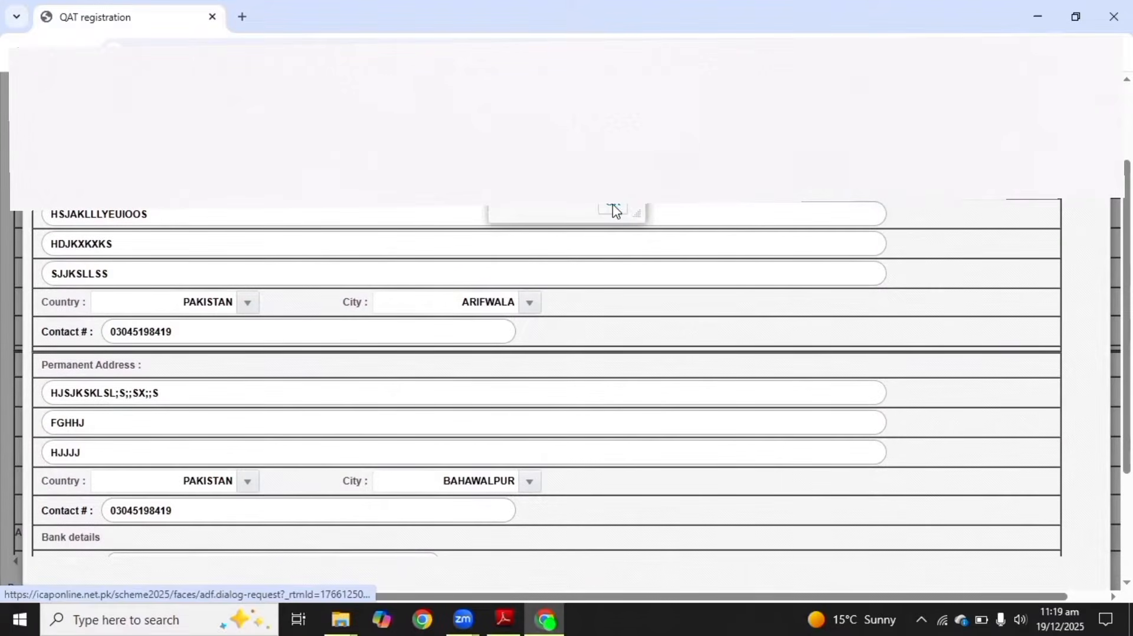
click(613, 210)
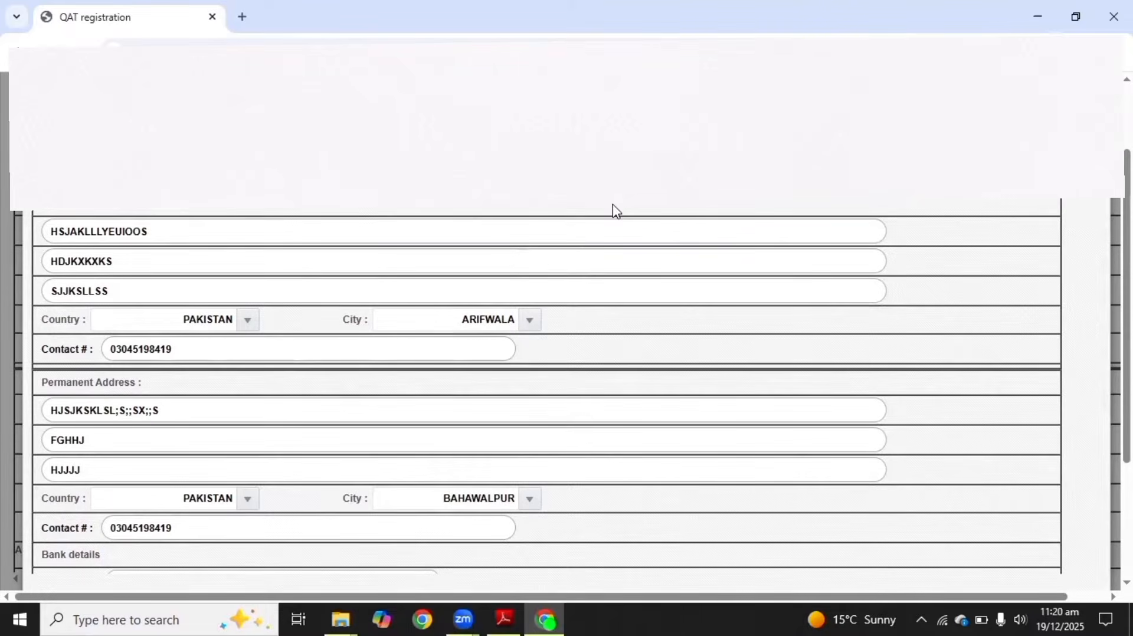
Step: Correct the IBAN# entry by adding 77 to it
scroll(442, 313, down, 4)
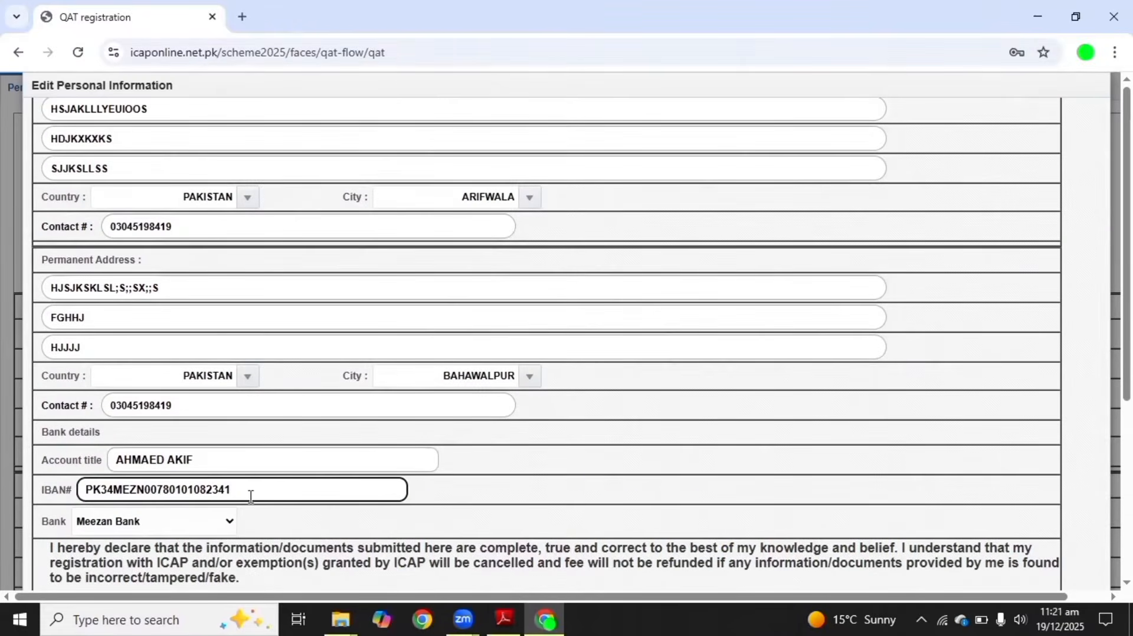
text(77)
scroll(251, 498, down, 3)
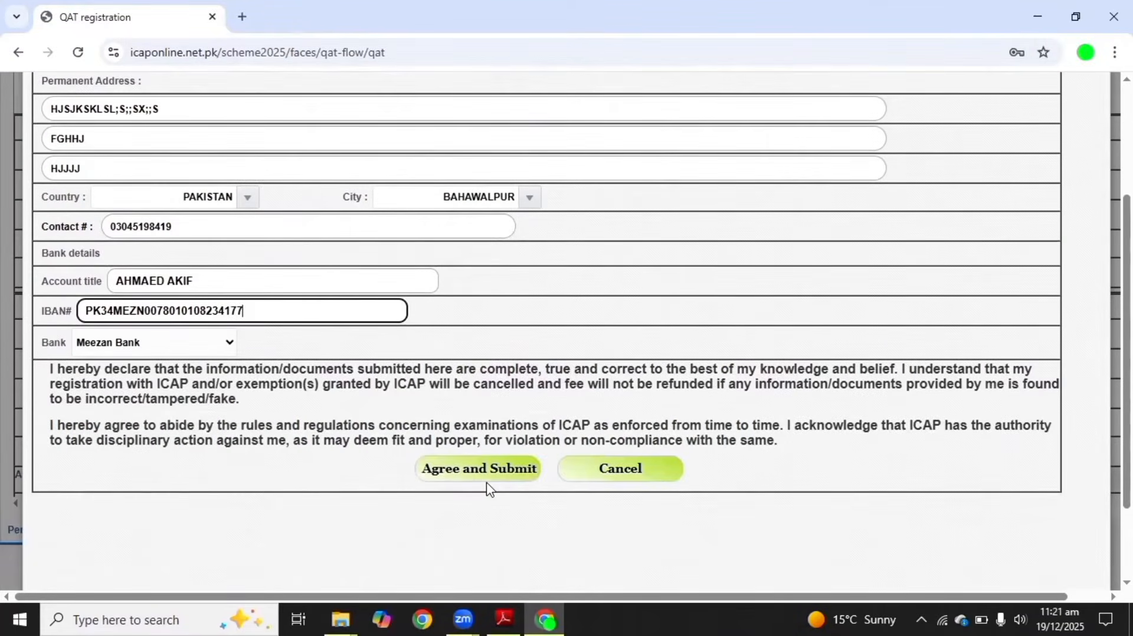
click(486, 483)
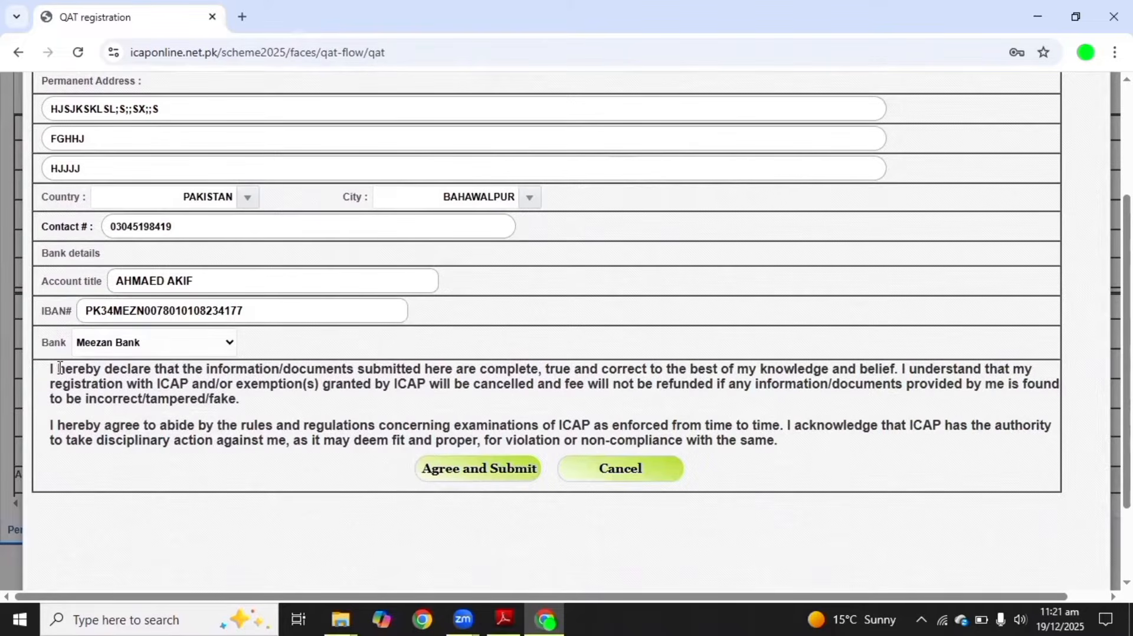
Step: Highlight passages of the declaration text while reading it, then clear the selection
drag(51, 369, 373, 386)
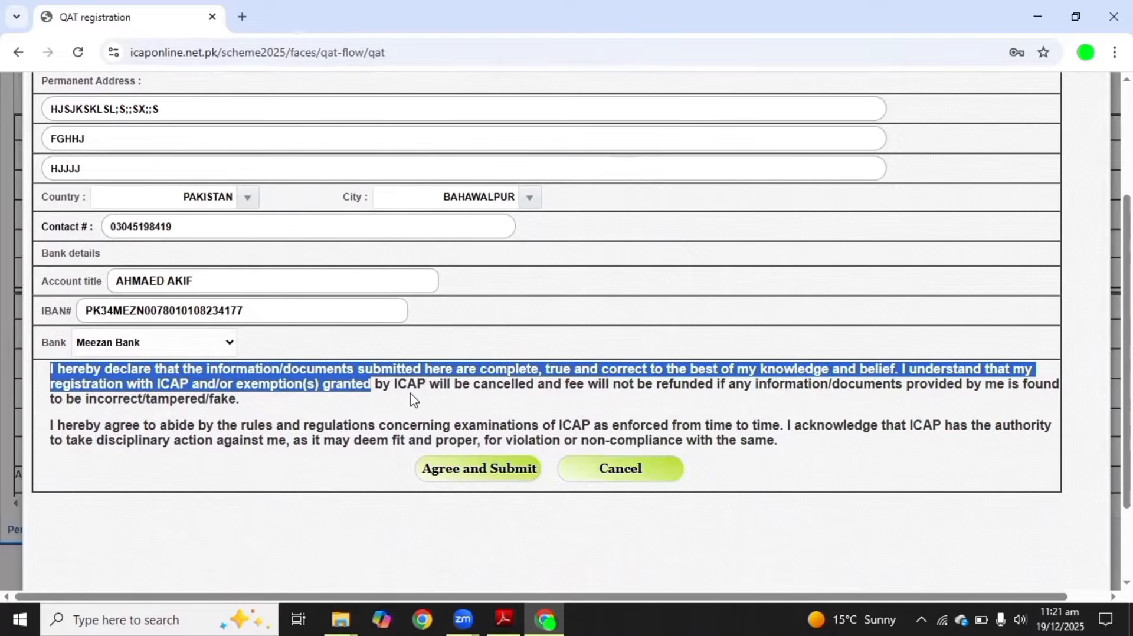
drag(473, 384, 669, 391)
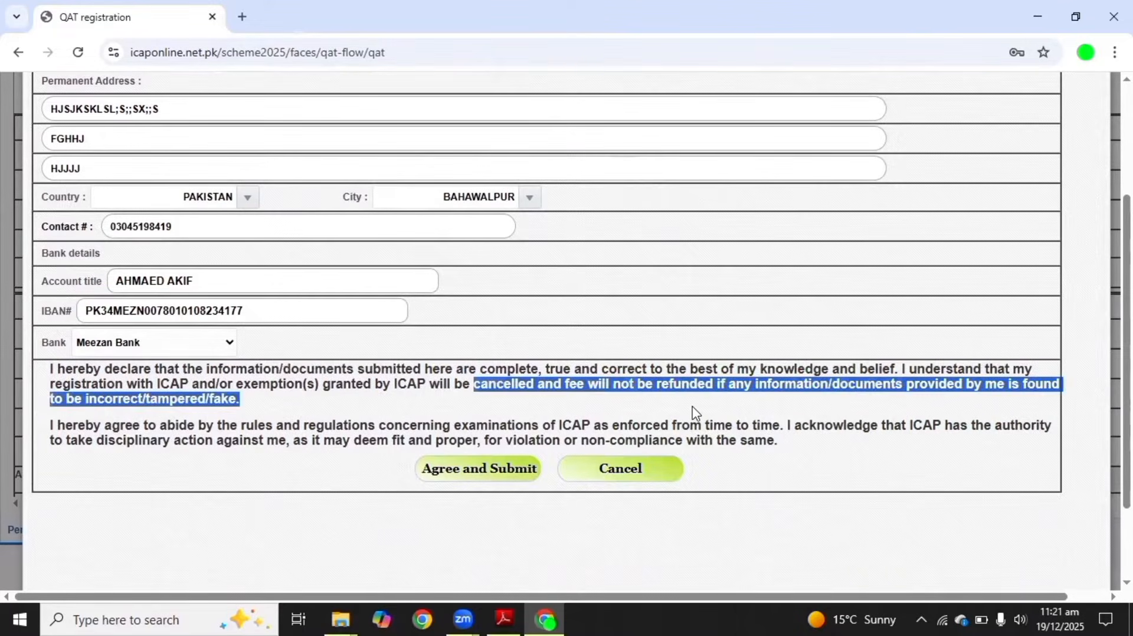
click(732, 406)
drag(719, 384, 1013, 387)
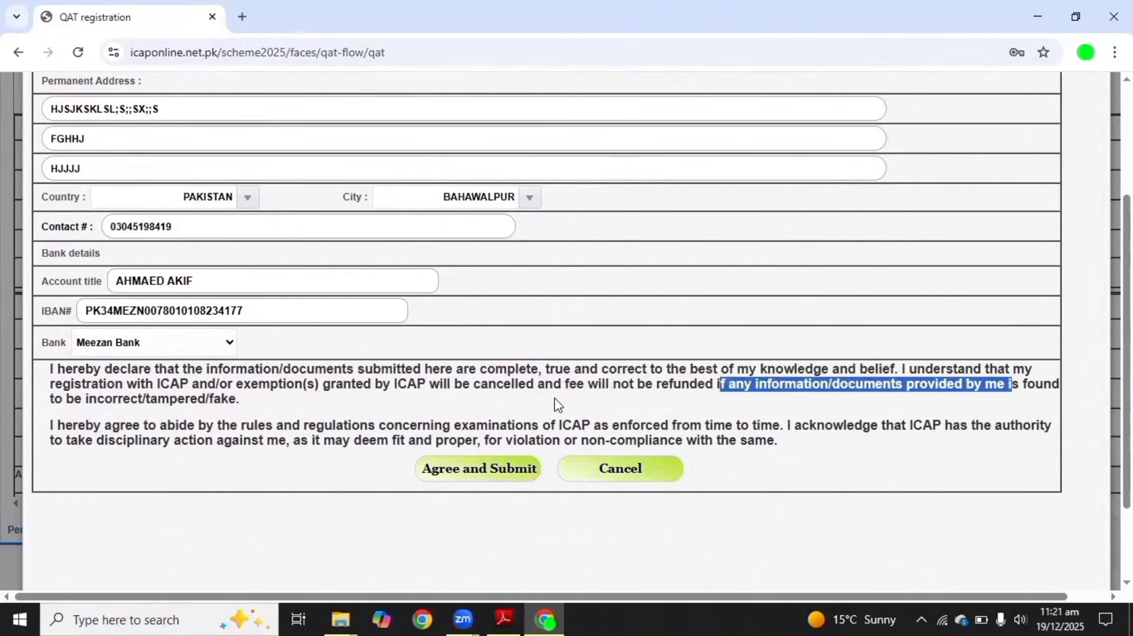
click(302, 518)
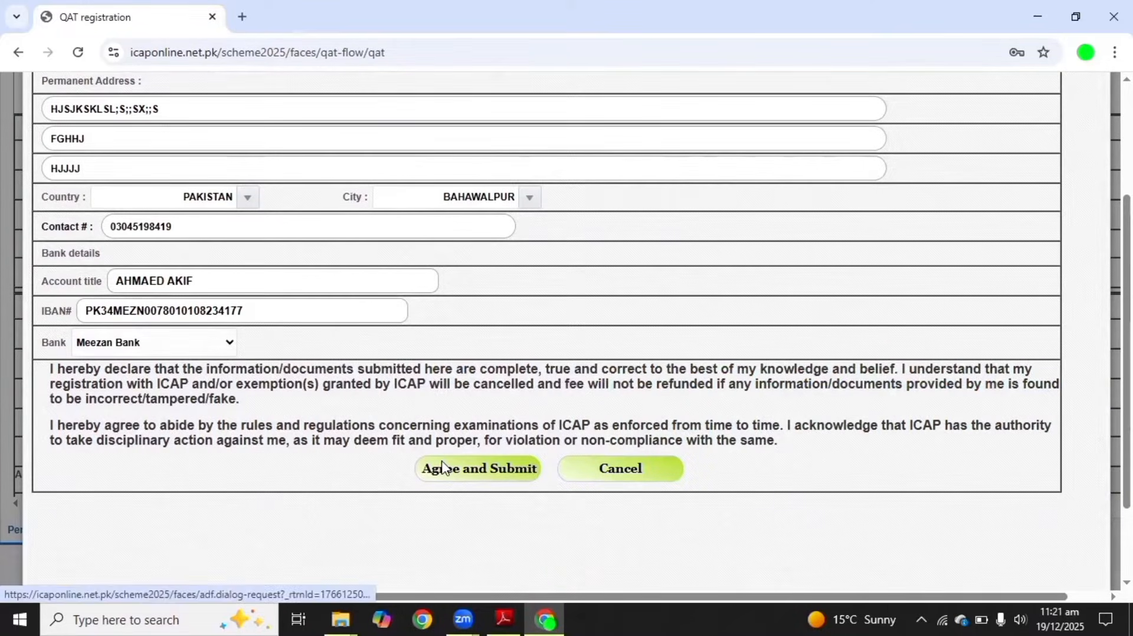
Step: Agree to the declaration and submit the personal information form
click(485, 470)
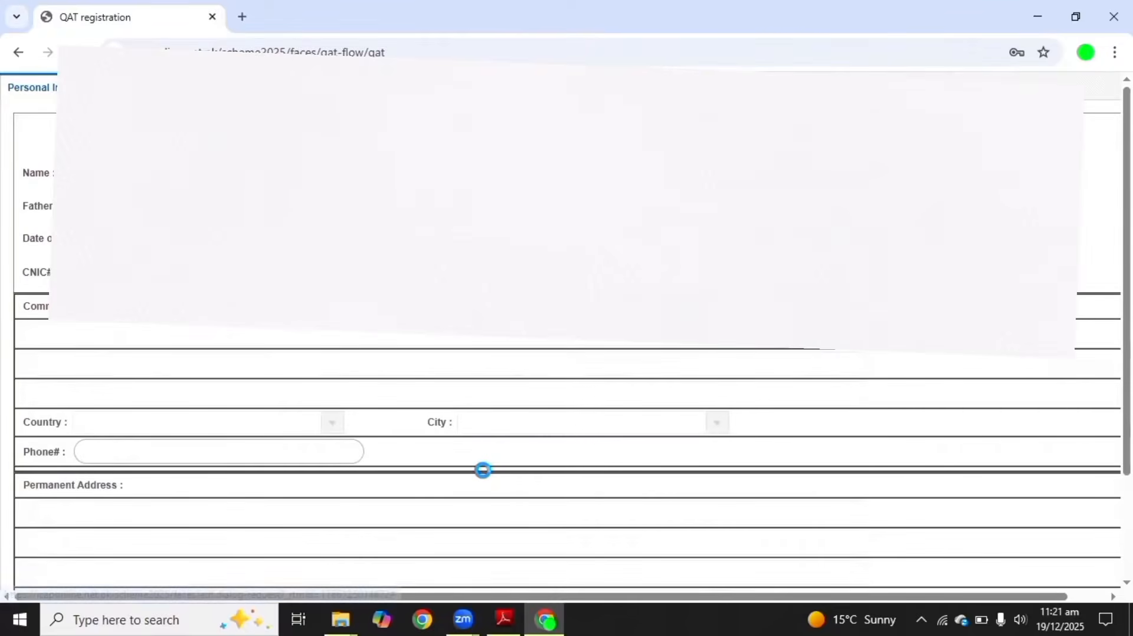
scroll(485, 477, down, 2)
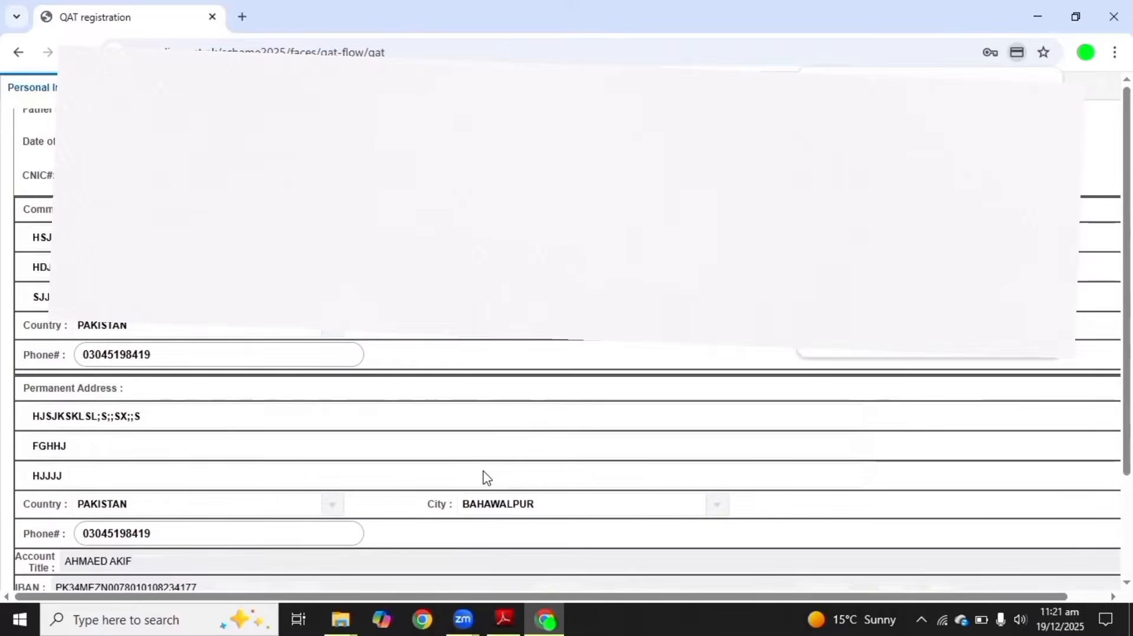
scroll(485, 477, up, 2)
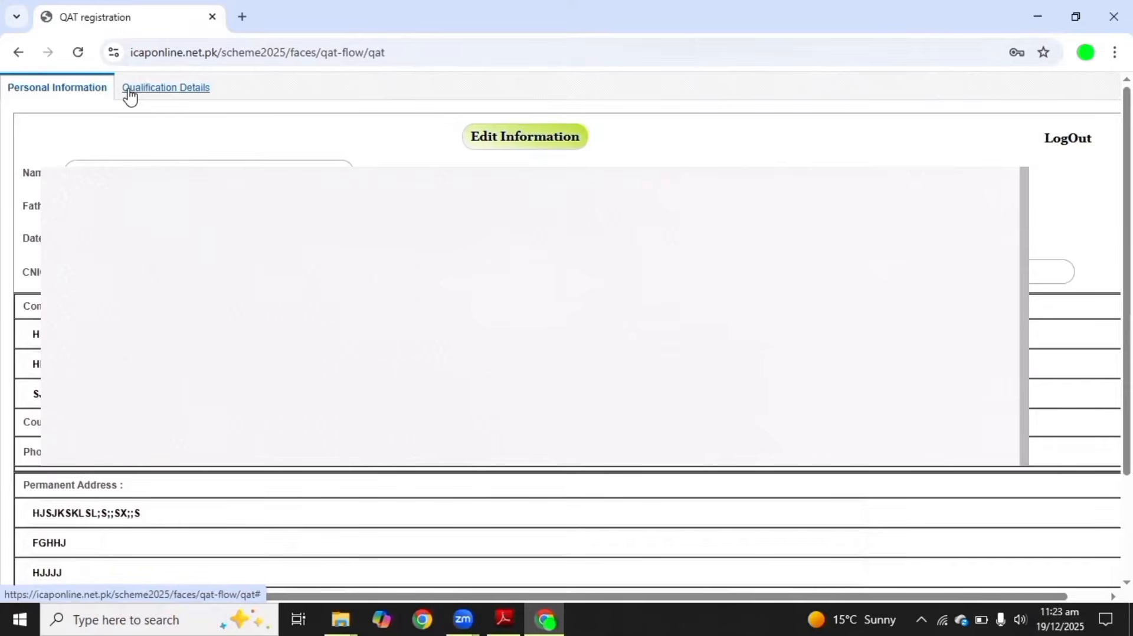
Step: Switch to the Qualification Details tab of the QAT registration
click(196, 92)
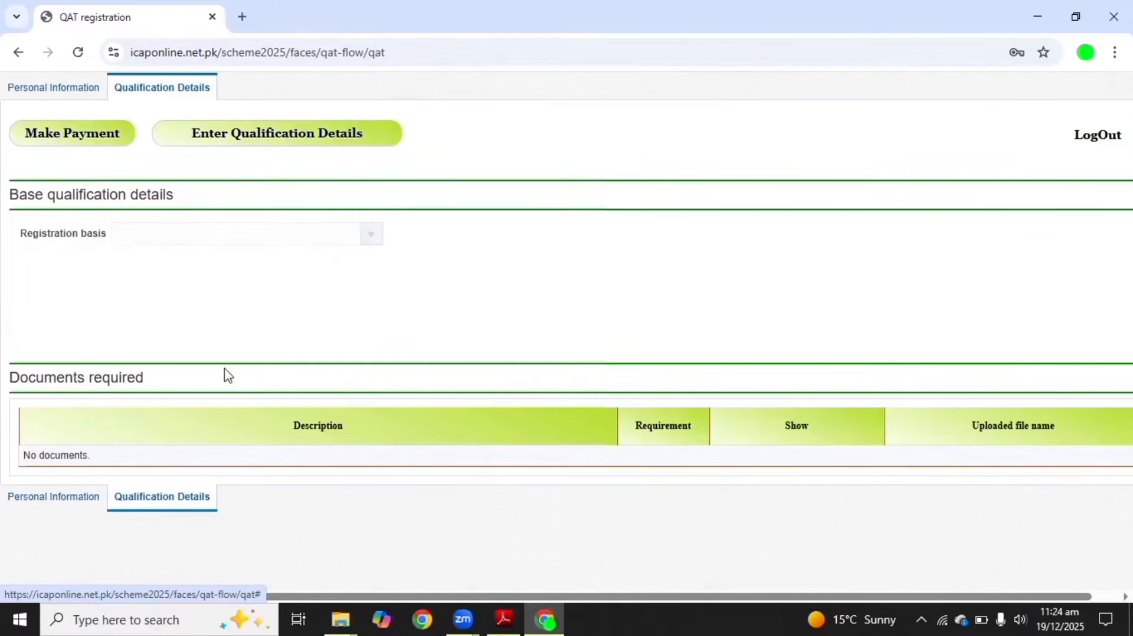
Step: Start editing the qualification and choose HSSC 2025 as the registration basis
click(287, 146)
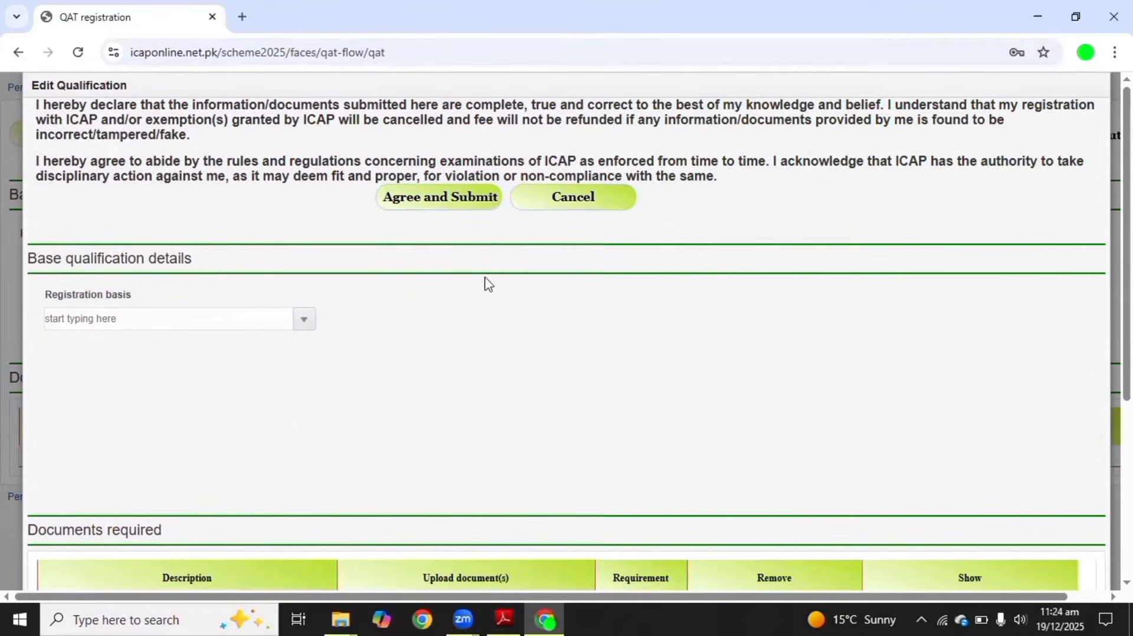
scroll(370, 362, down, 2)
scroll(126, 179, down, 1)
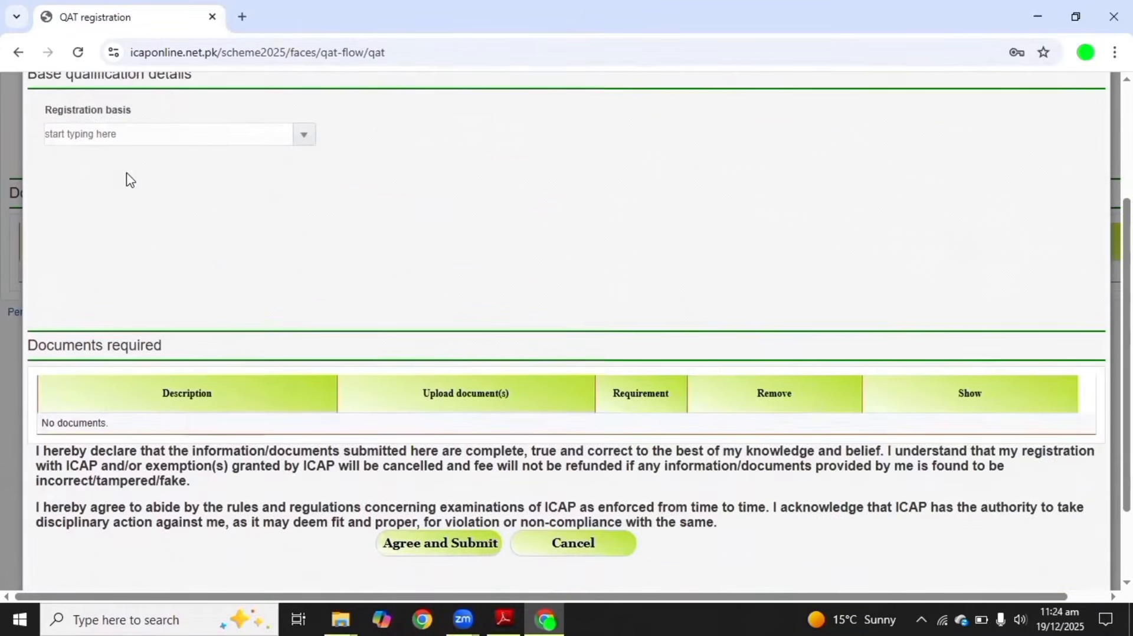
scroll(185, 152, up, 2)
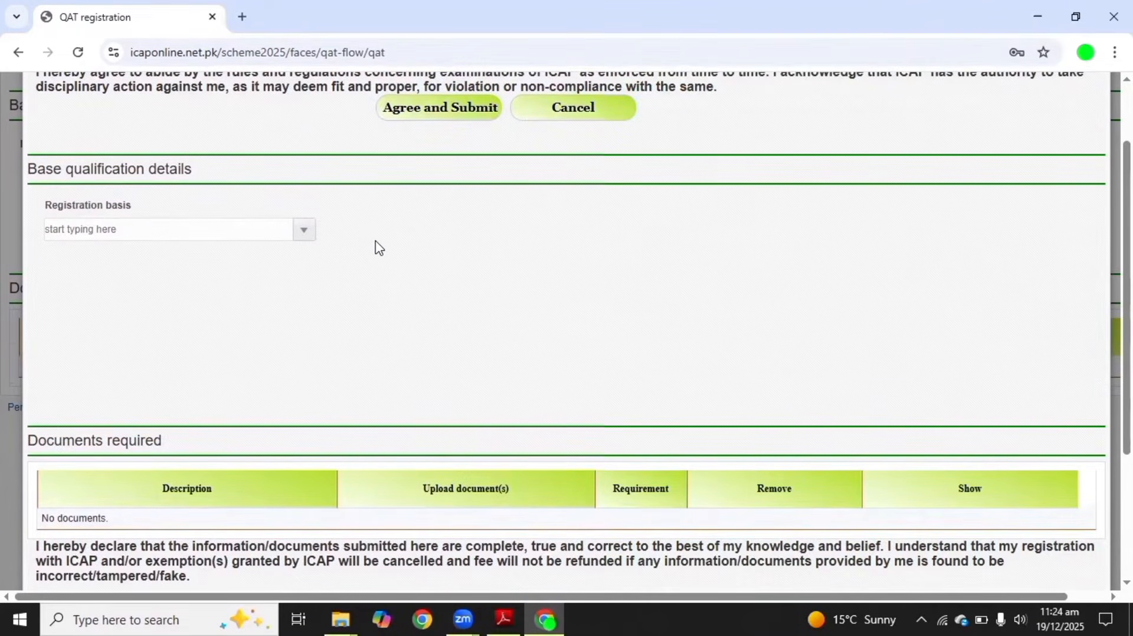
click(304, 230)
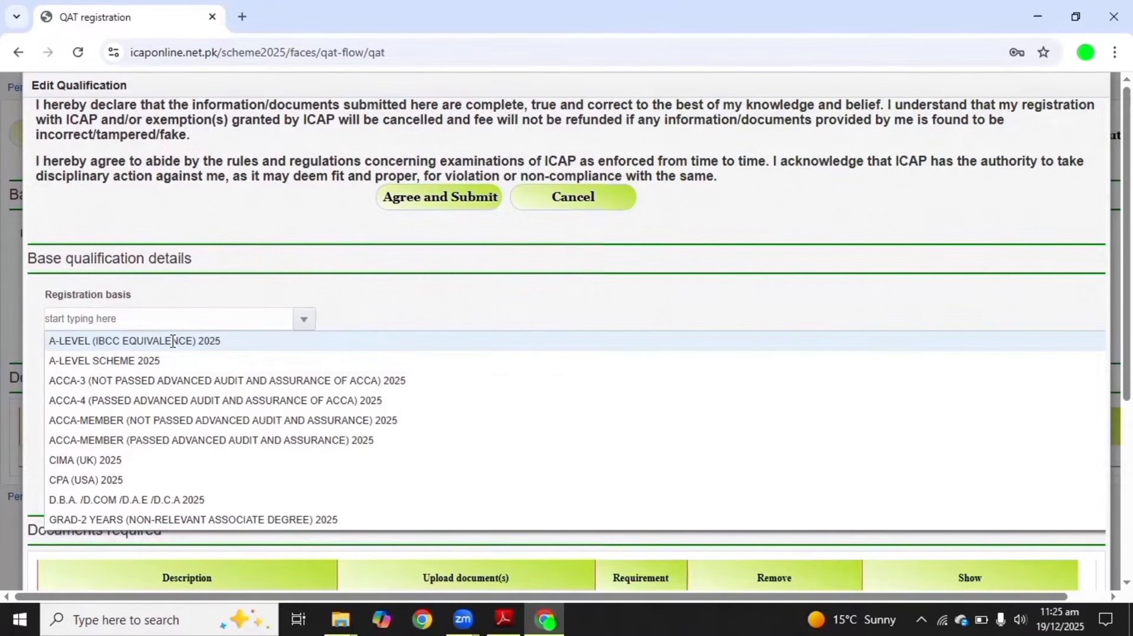
scroll(178, 414, down, 2)
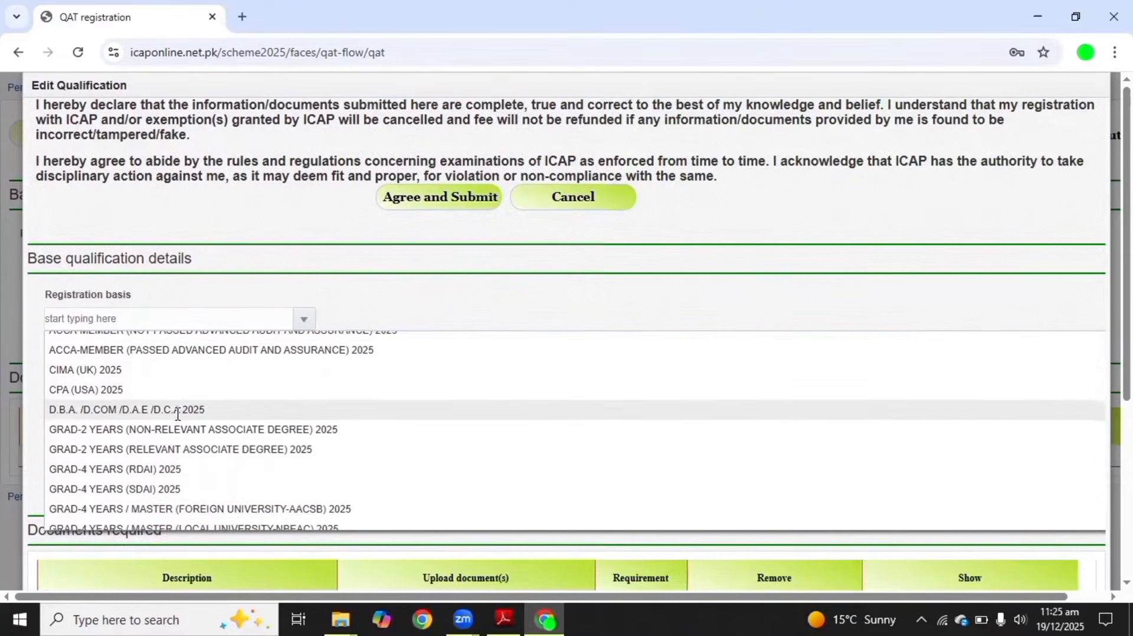
scroll(177, 415, down, 4)
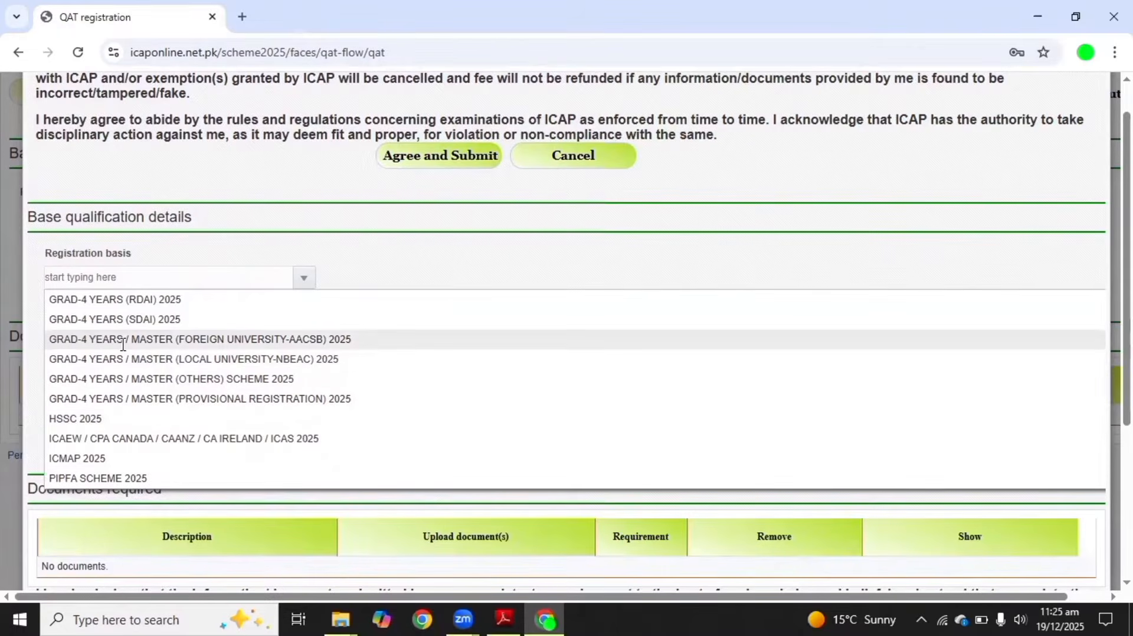
scroll(122, 344, up, 5)
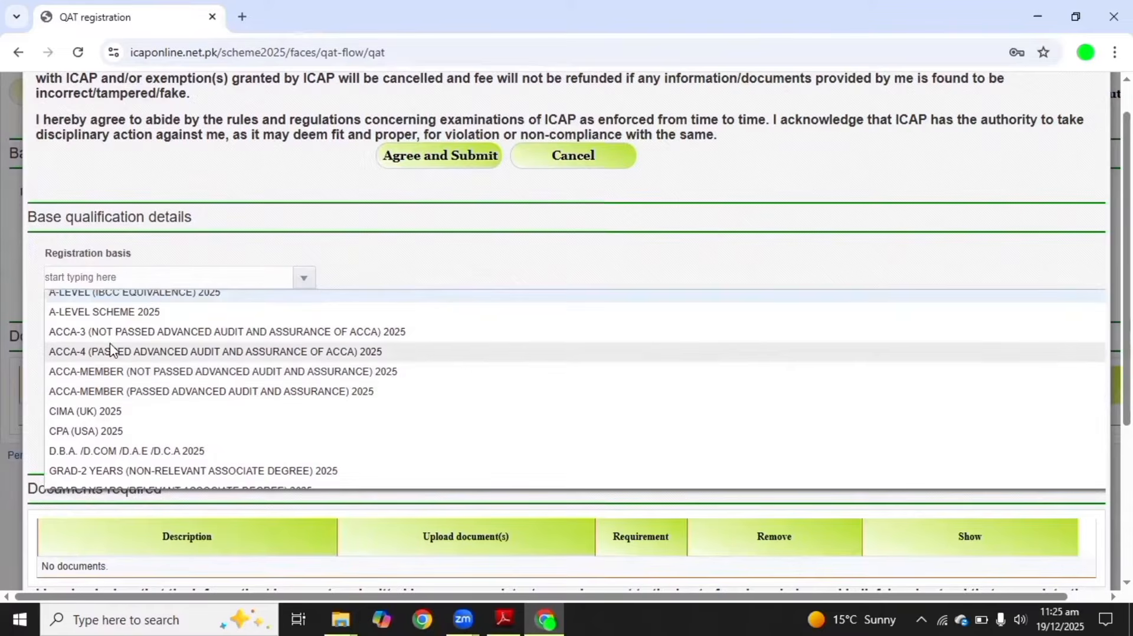
scroll(232, 350, up, 1)
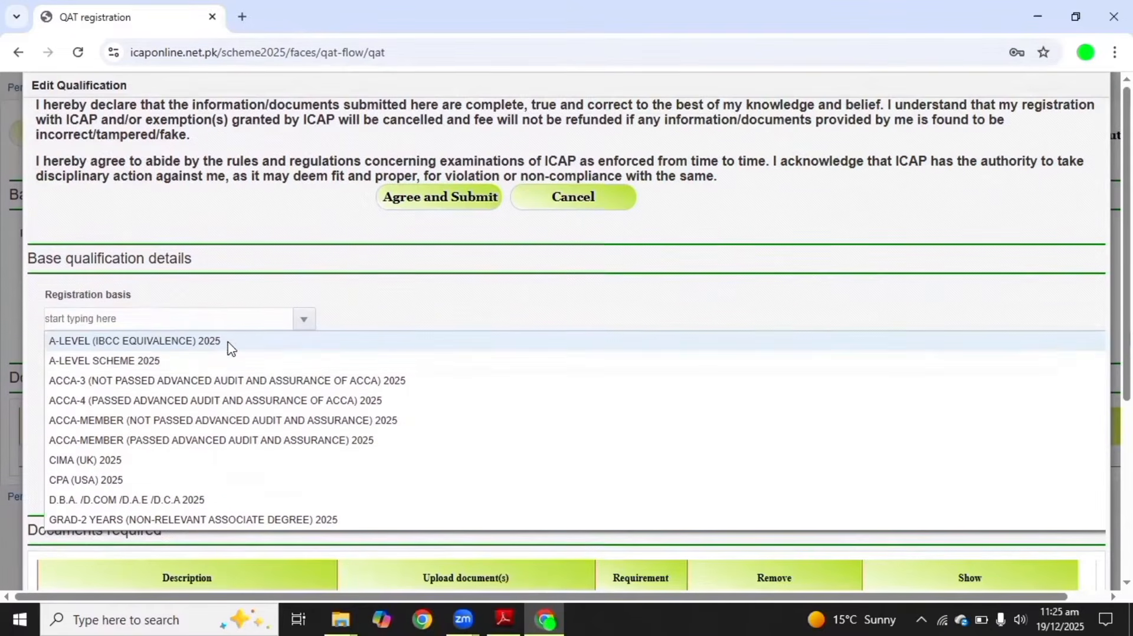
scroll(77, 398, down, 1)
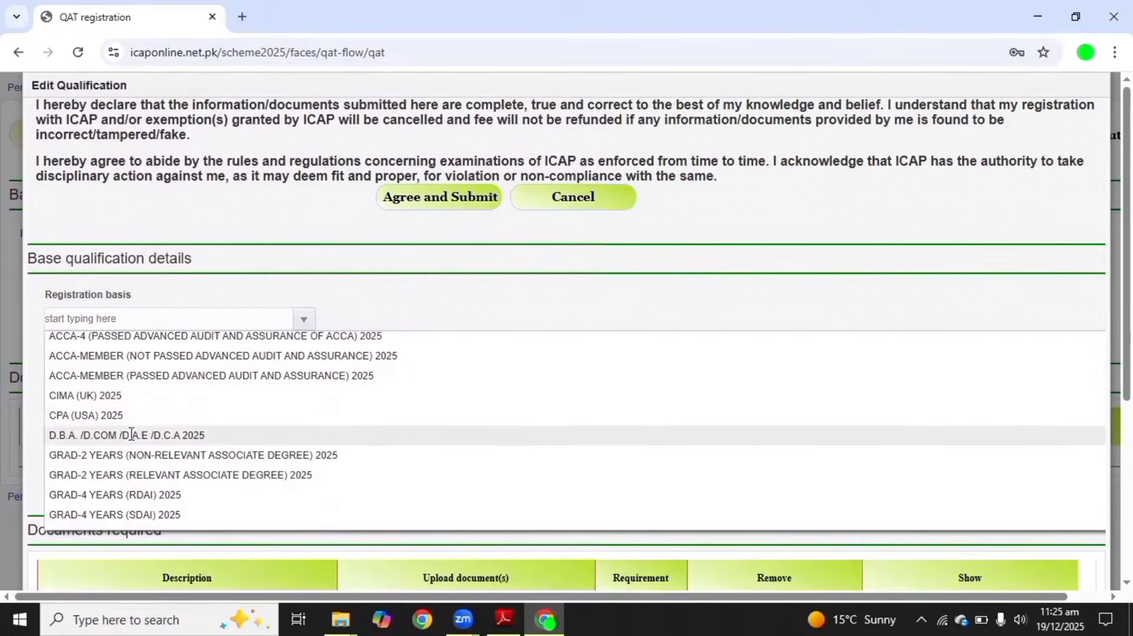
scroll(94, 460, down, 3)
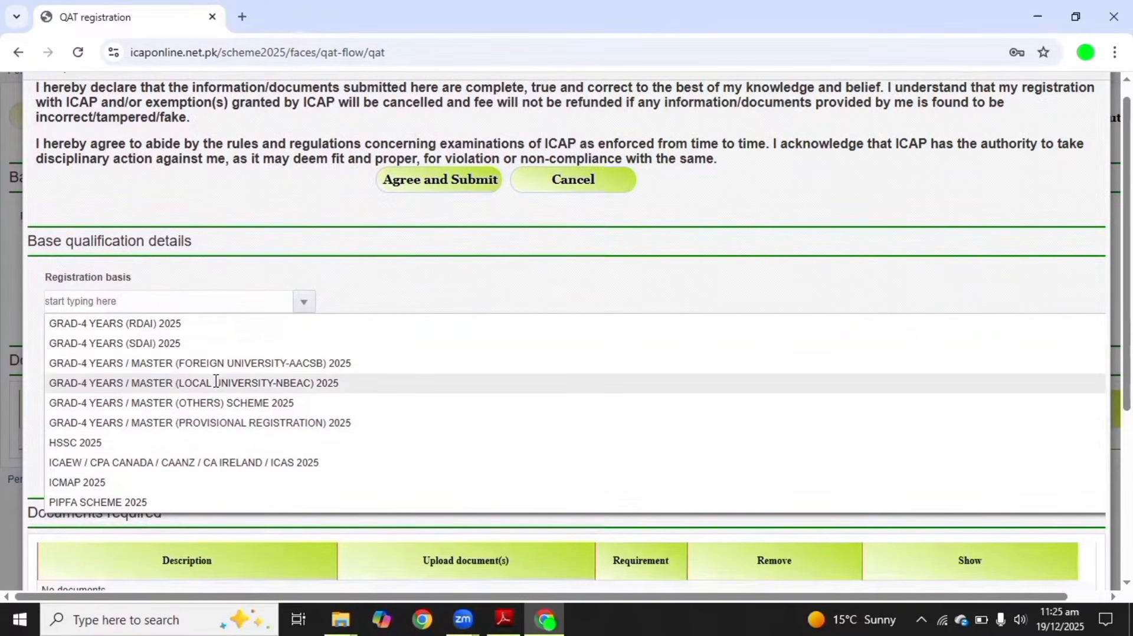
scroll(215, 381, up, 5)
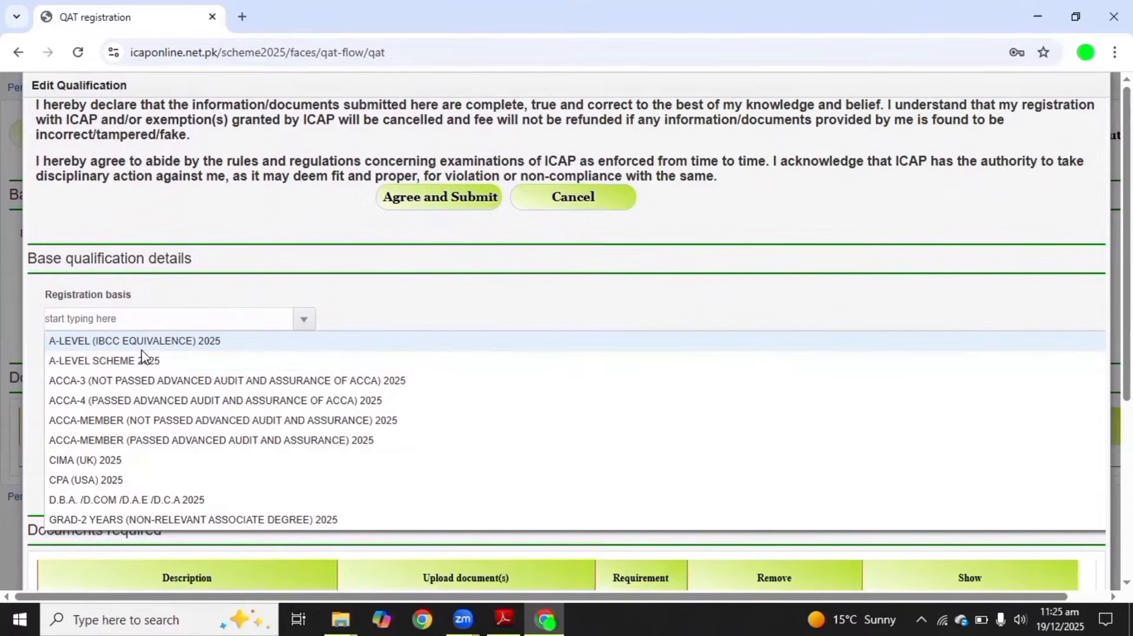
scroll(109, 464, down, 1)
scroll(112, 470, down, 5)
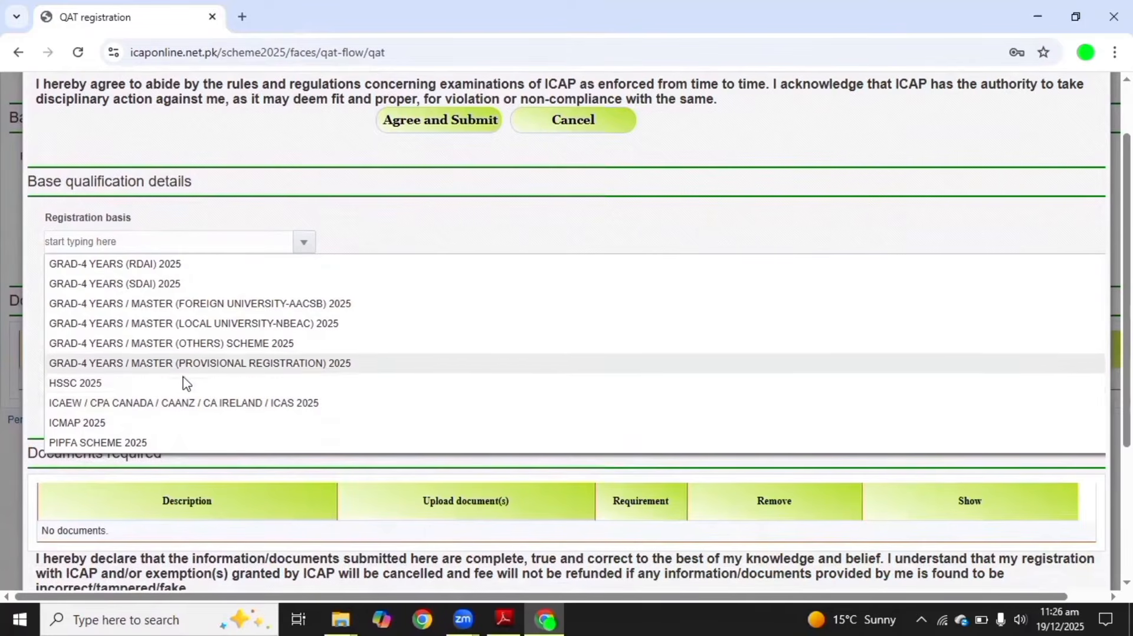
click(126, 385)
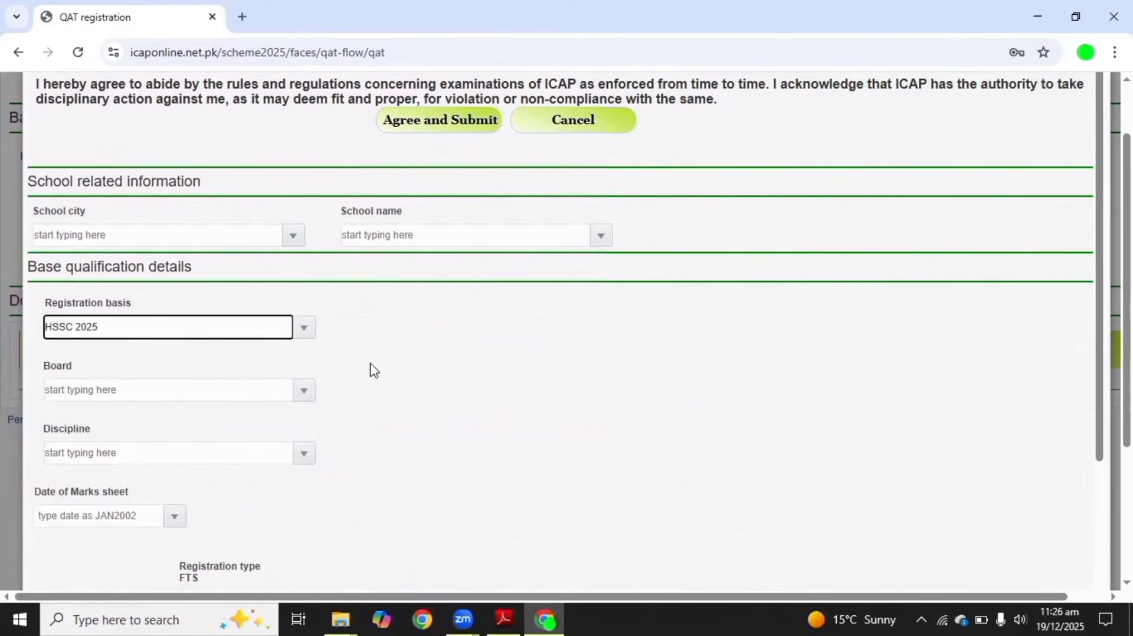
scroll(445, 410, down, 1)
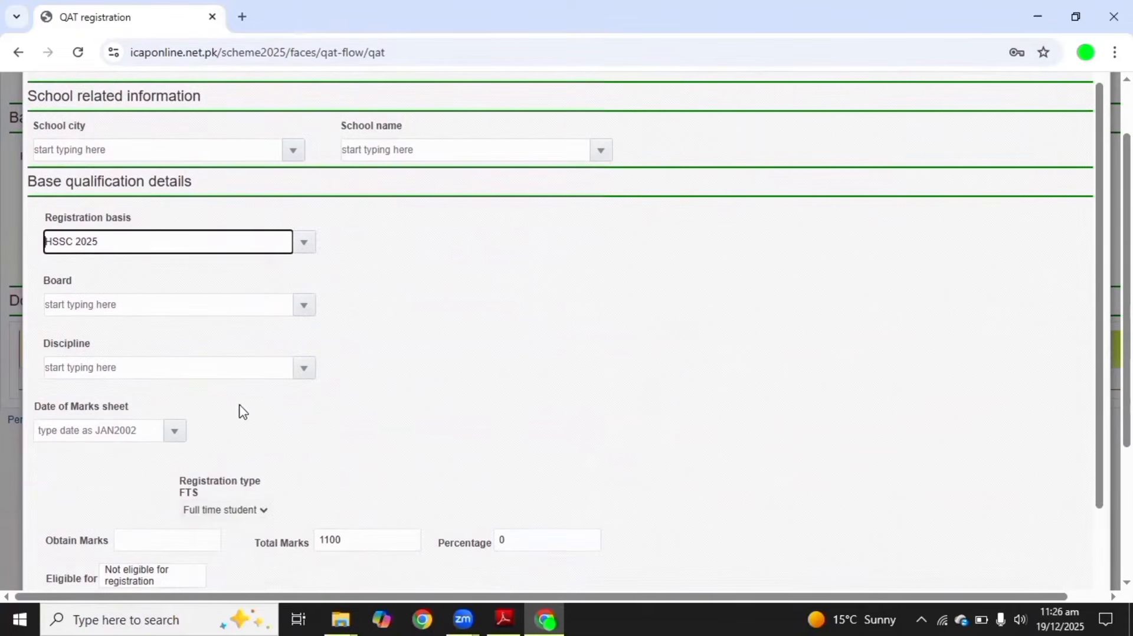
Step: Set the board to LAHORE, replacing an accidental BAHAWALPUR pick
click(306, 307)
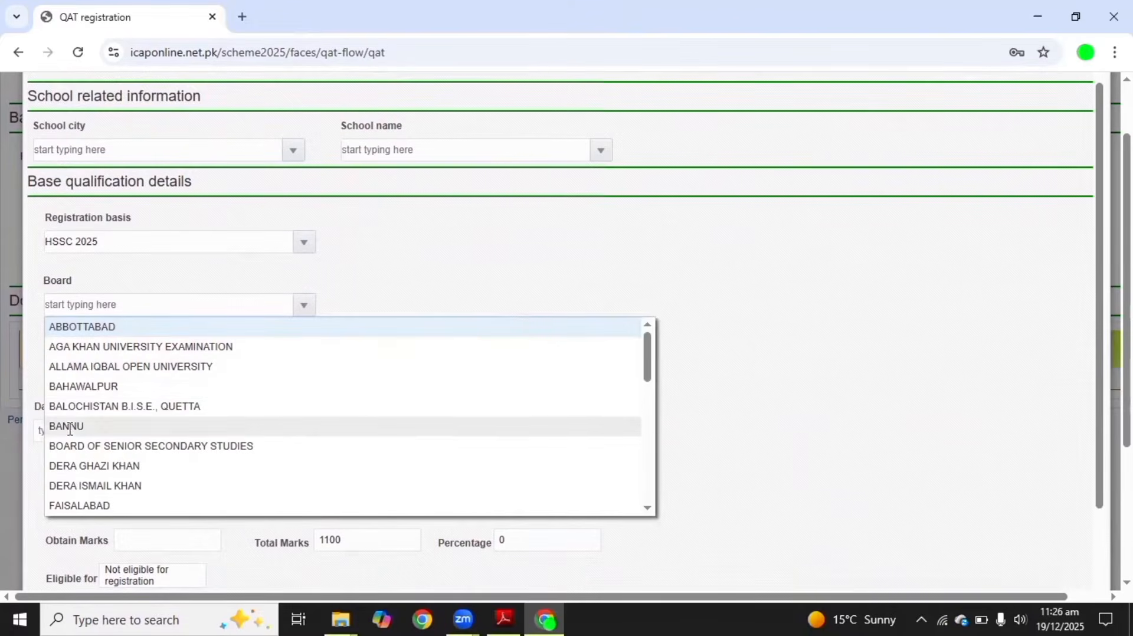
click(116, 387)
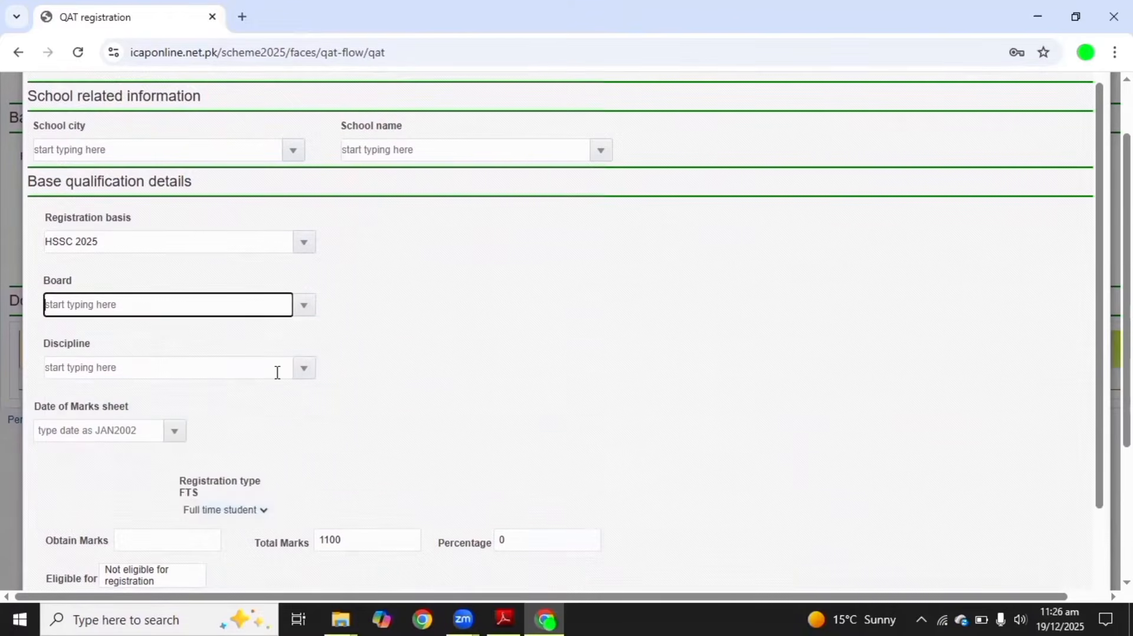
click(151, 366)
click(302, 308)
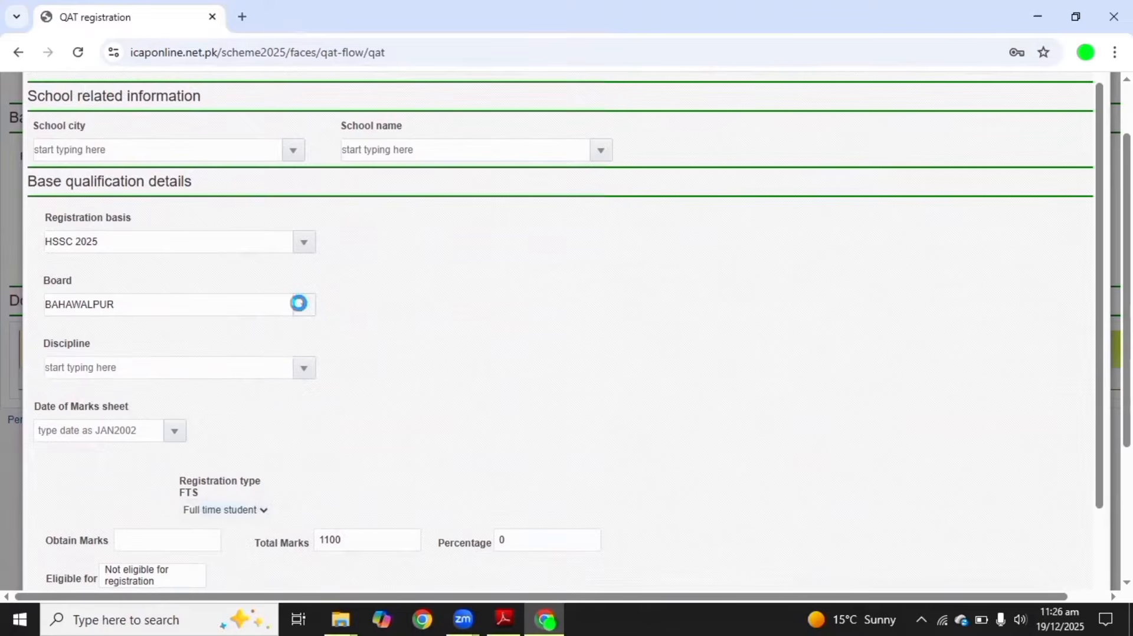
scroll(186, 416, down, 4)
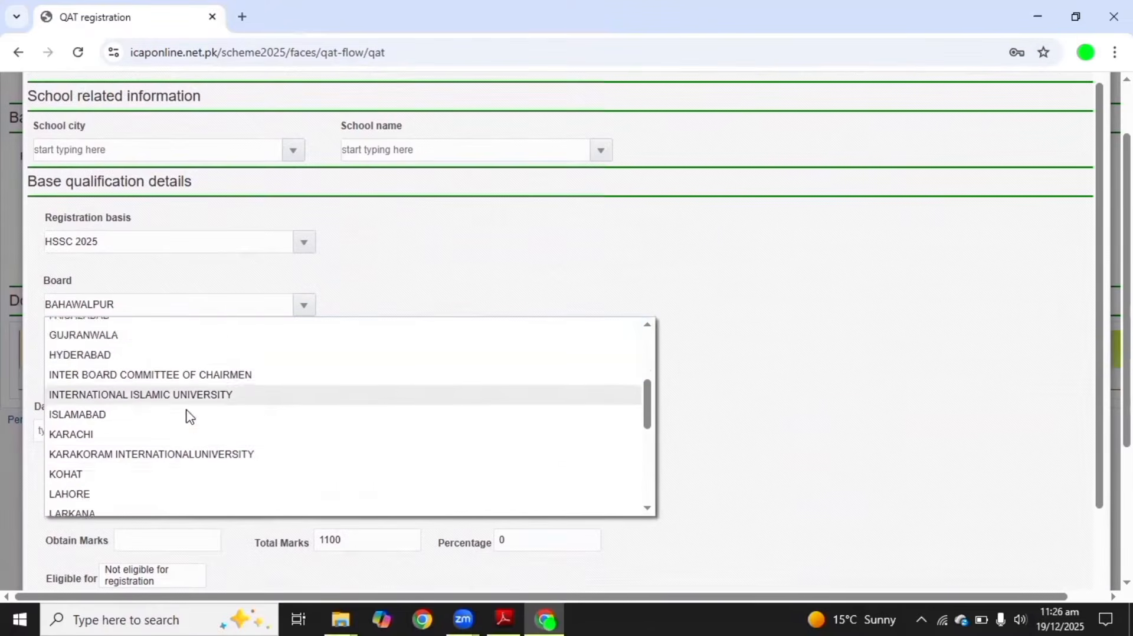
click(120, 434)
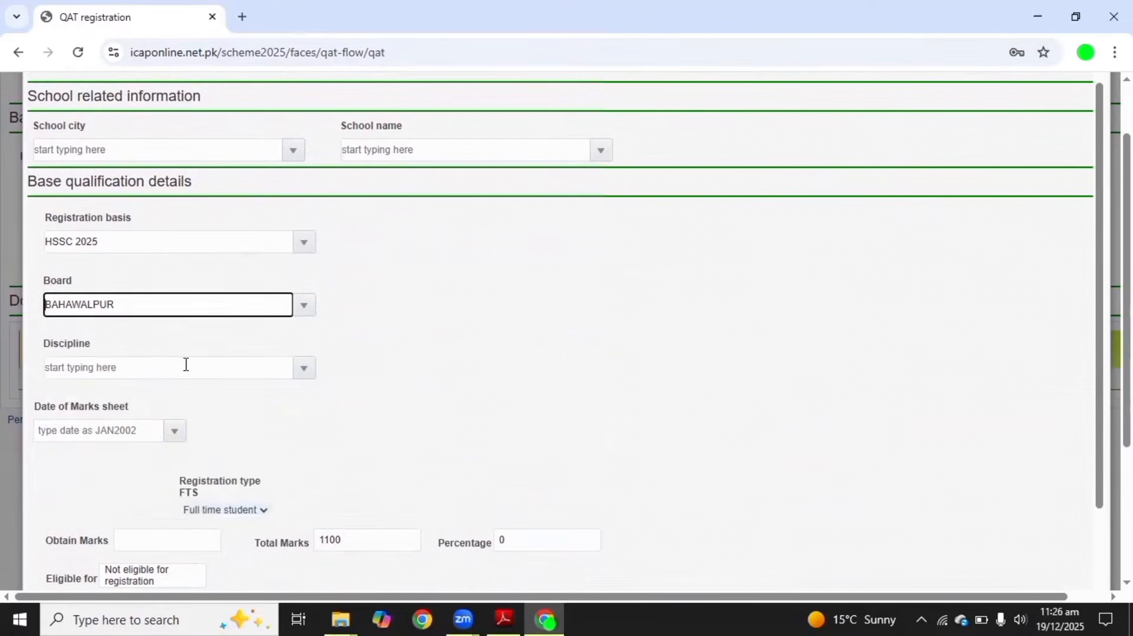
Step: Choose PRE-MEDICAL as the HSSC discipline
click(304, 368)
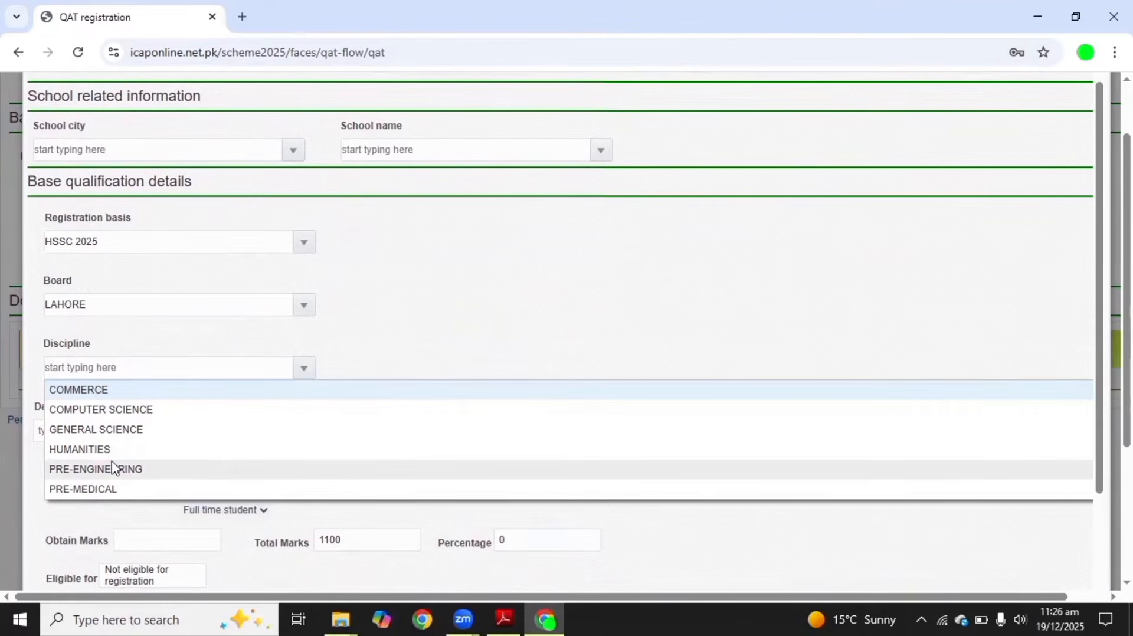
click(100, 489)
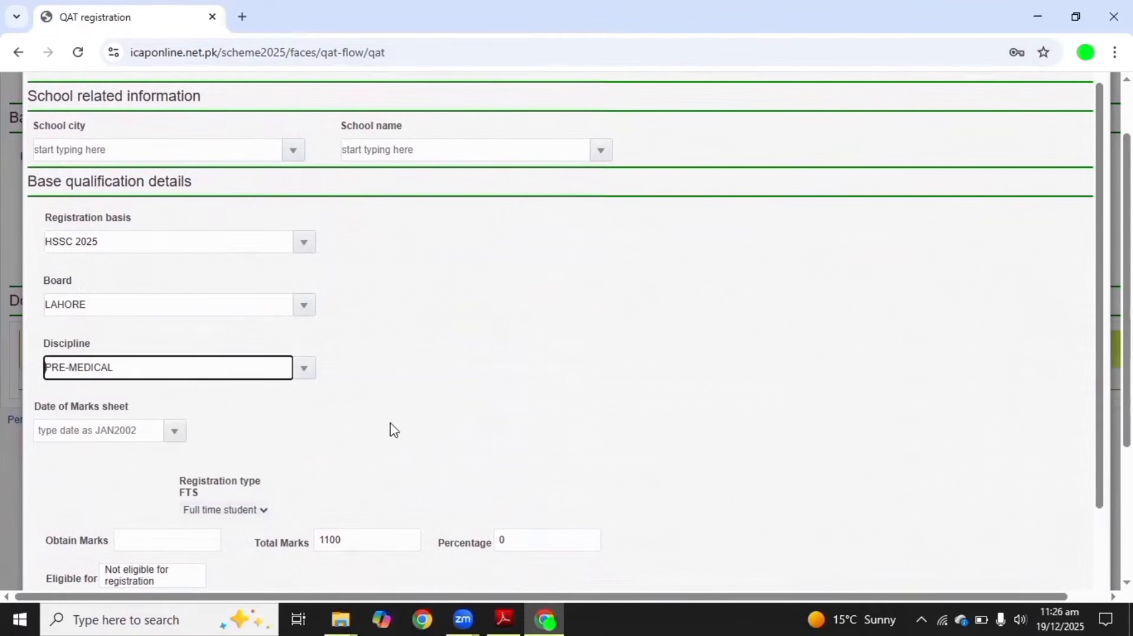
scroll(393, 430, down, 2)
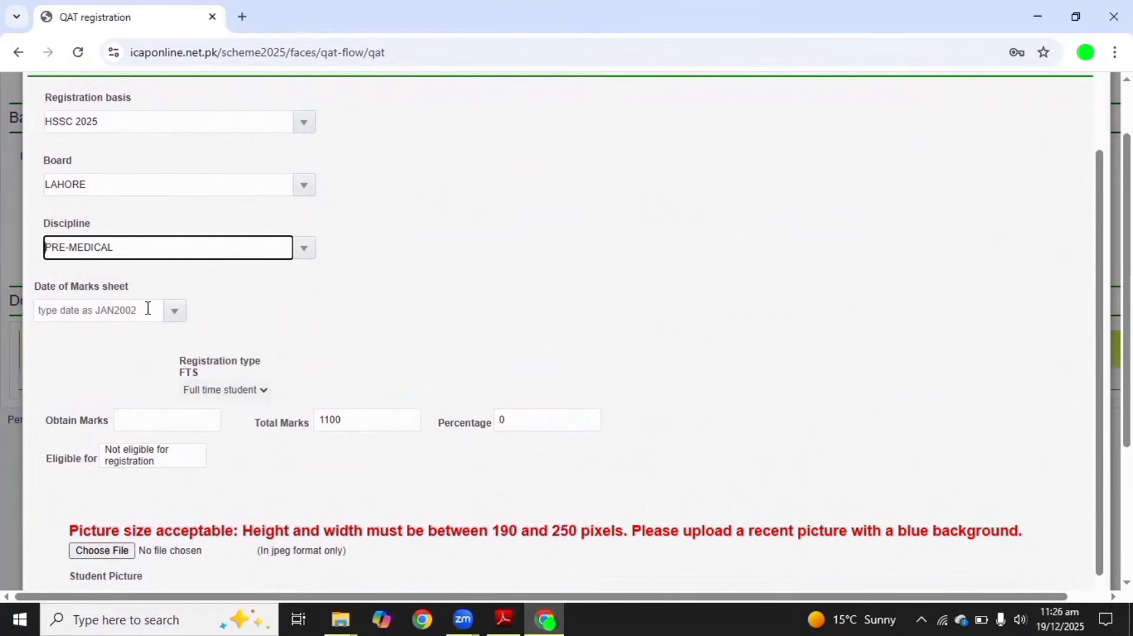
Step: Select SEP2025 as the marks sheet date, updating total marks to 1200
click(174, 315)
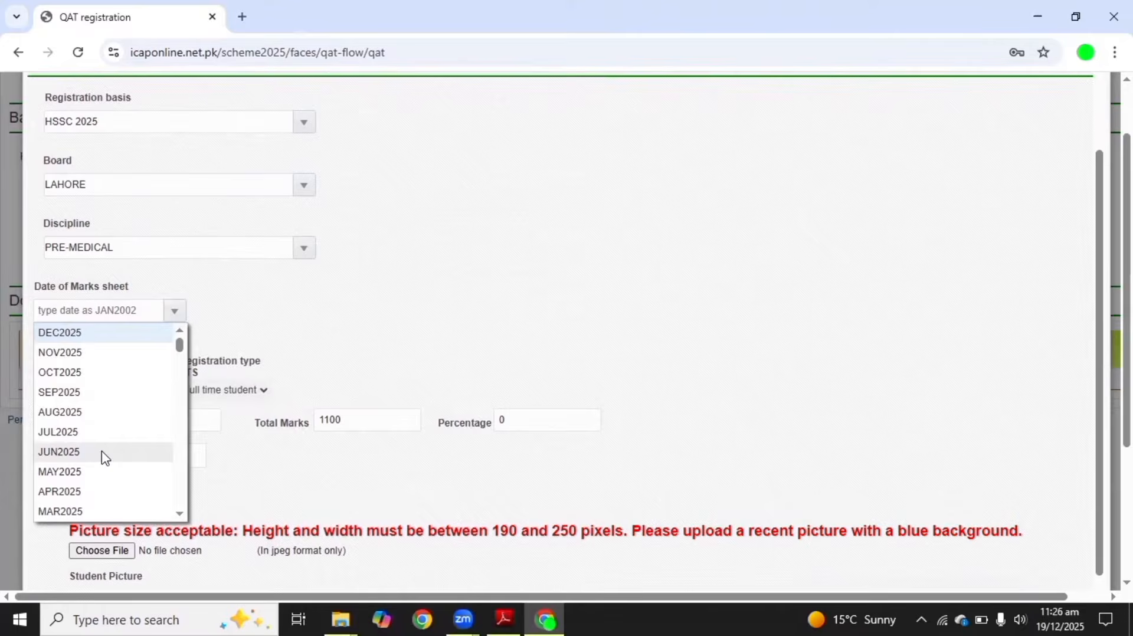
scroll(105, 458, down, 5)
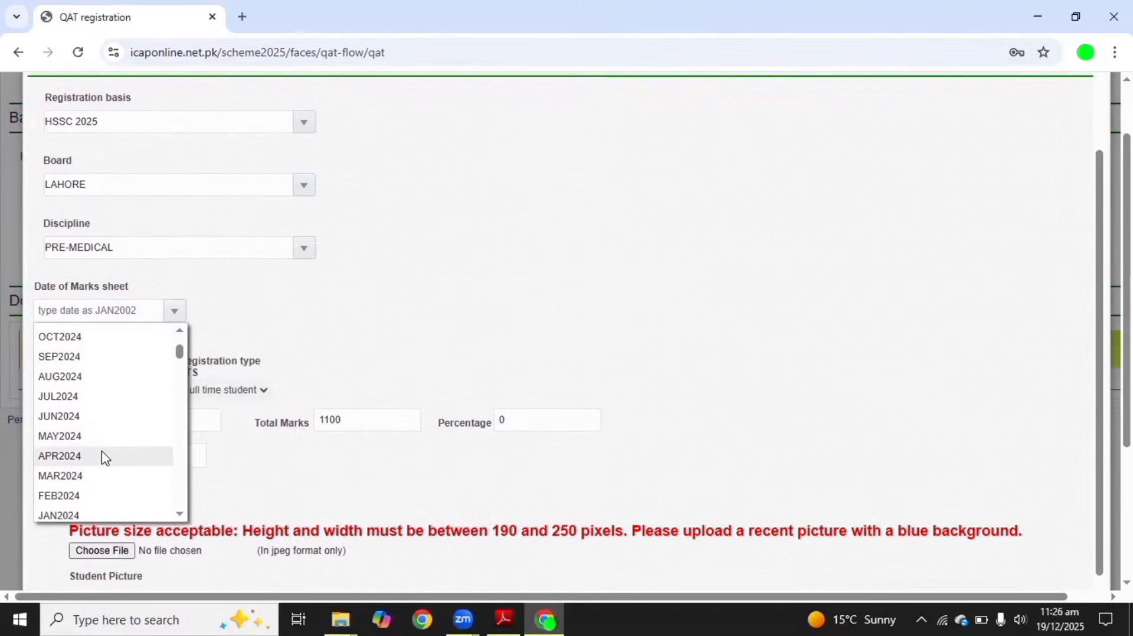
scroll(104, 457, up, 1)
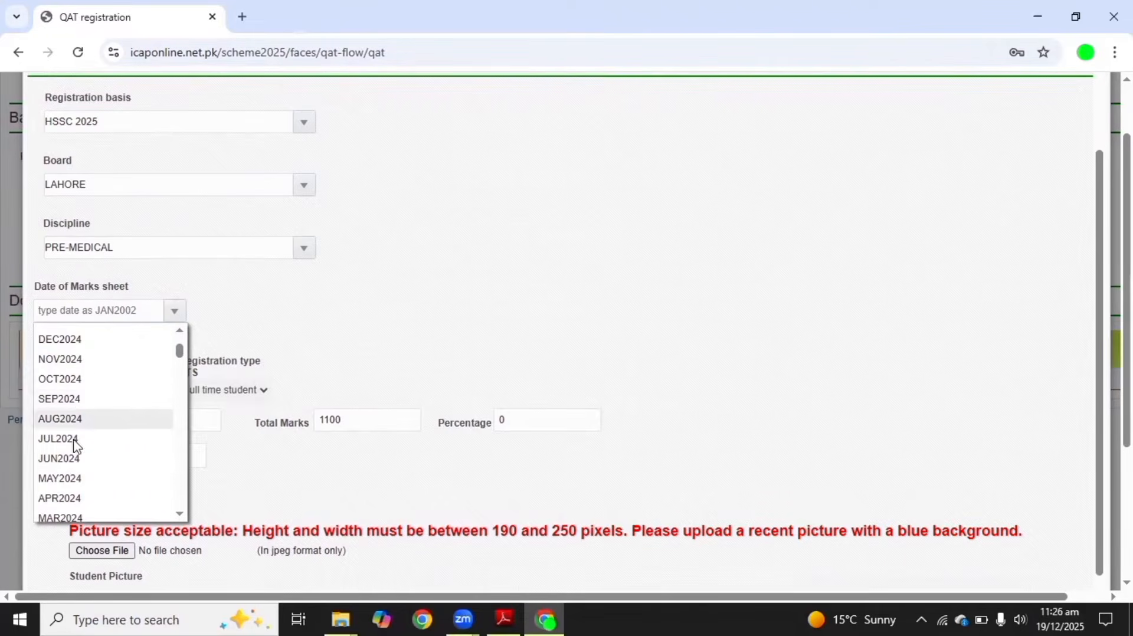
scroll(74, 449, down, 1)
scroll(71, 460, up, 10)
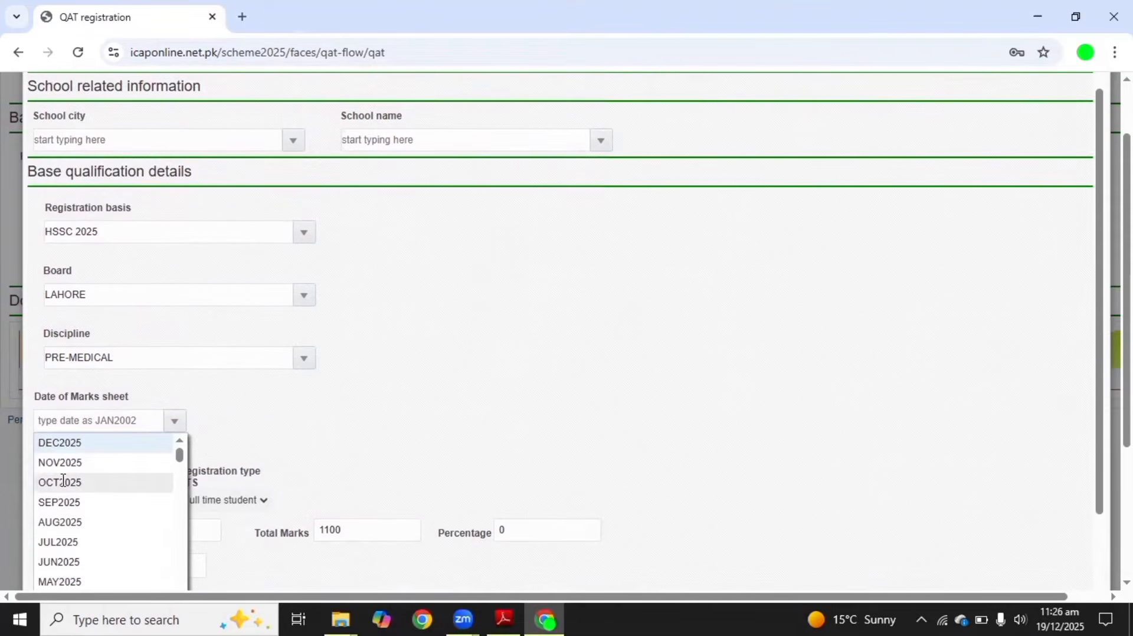
click(81, 511)
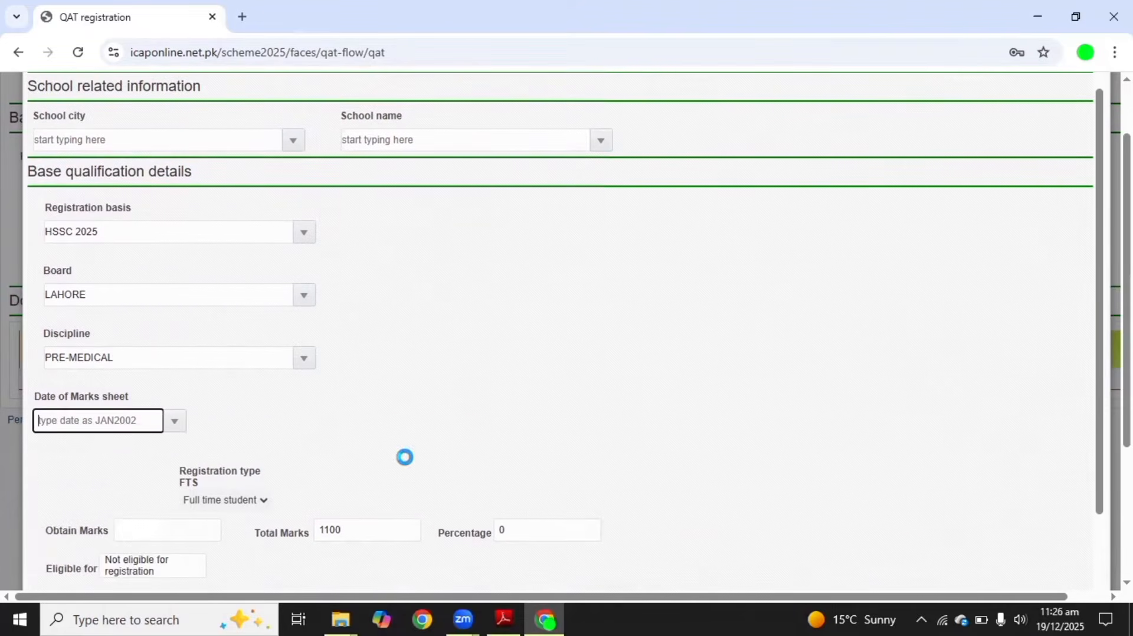
scroll(434, 472, down, 2)
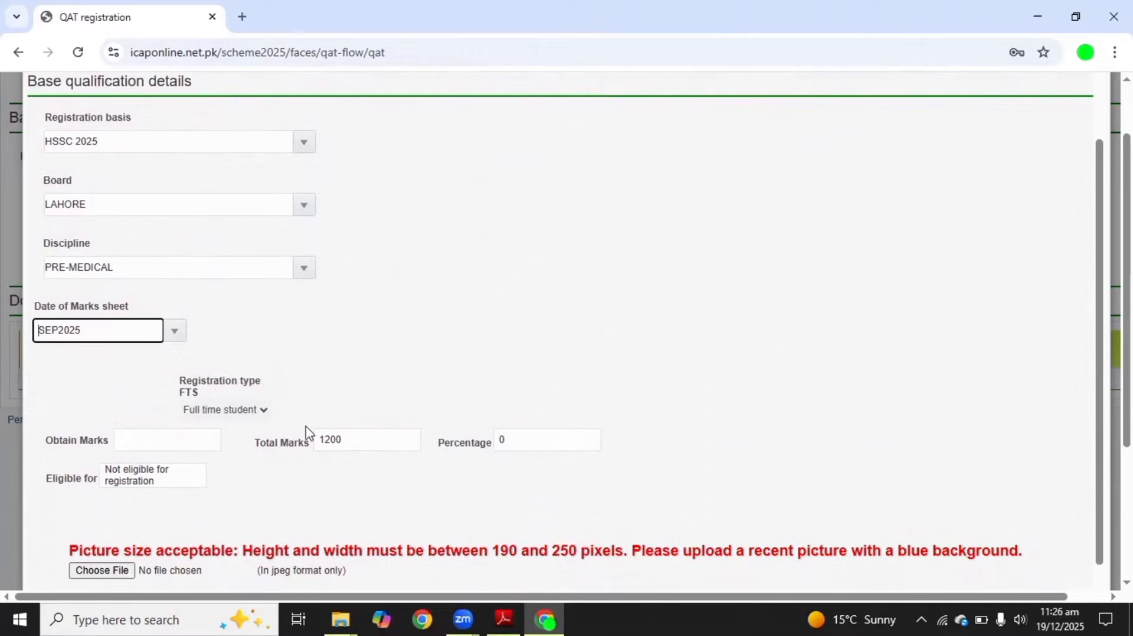
scroll(561, 286, down, 1)
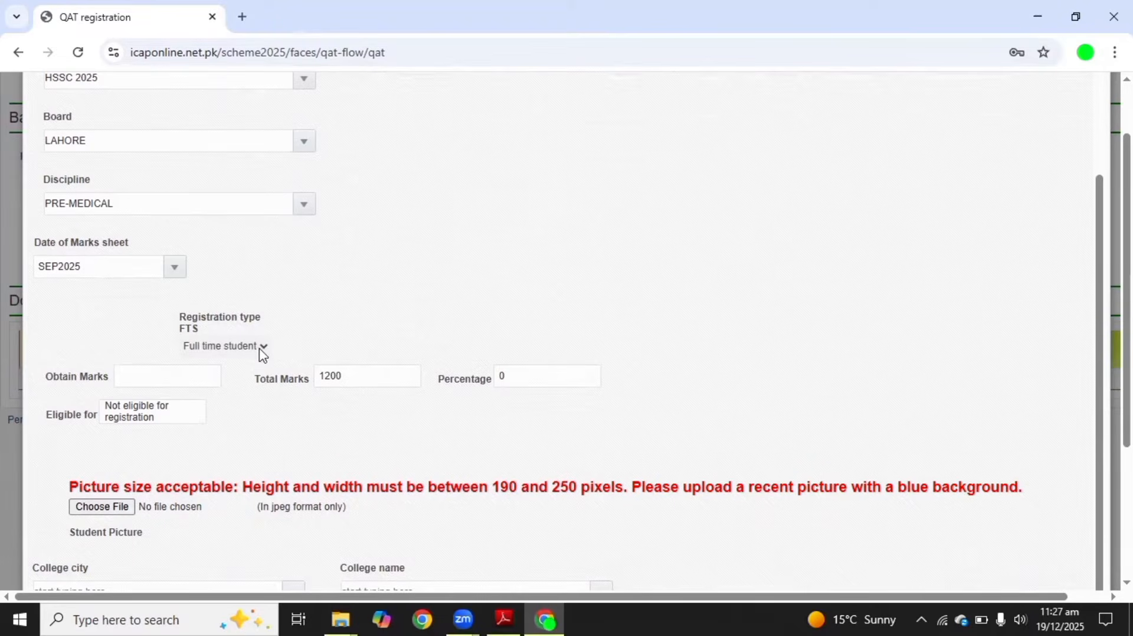
Step: Enter 1100 as obtained marks, giving 91.67 percent and PRC Registration eligibility with a 20000 fee
click(136, 382)
text(1100)
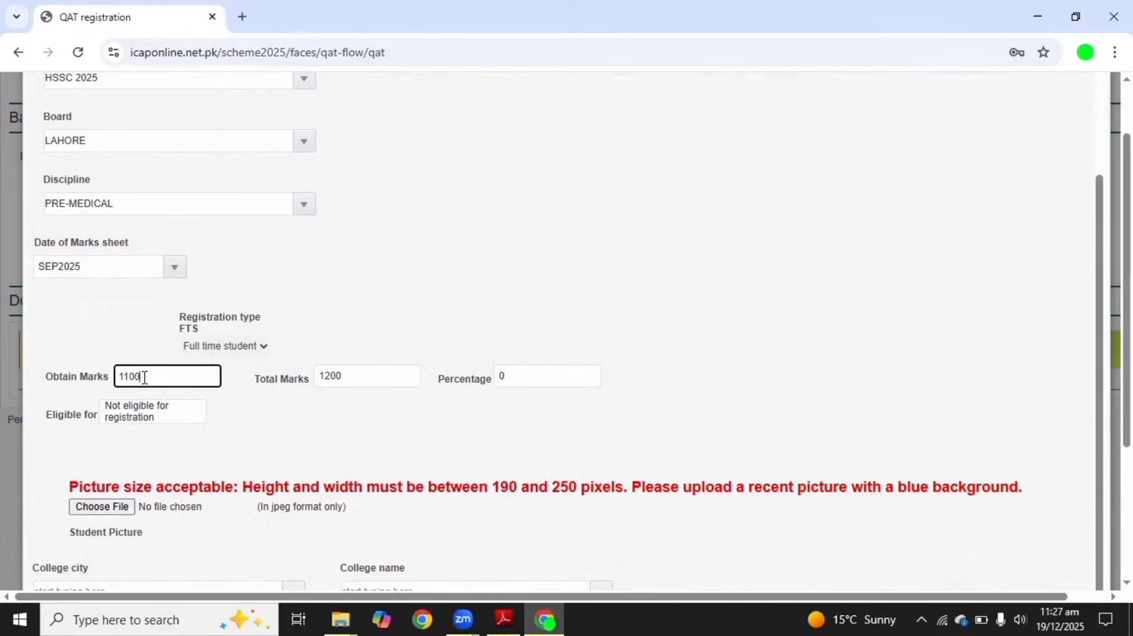
click(542, 380)
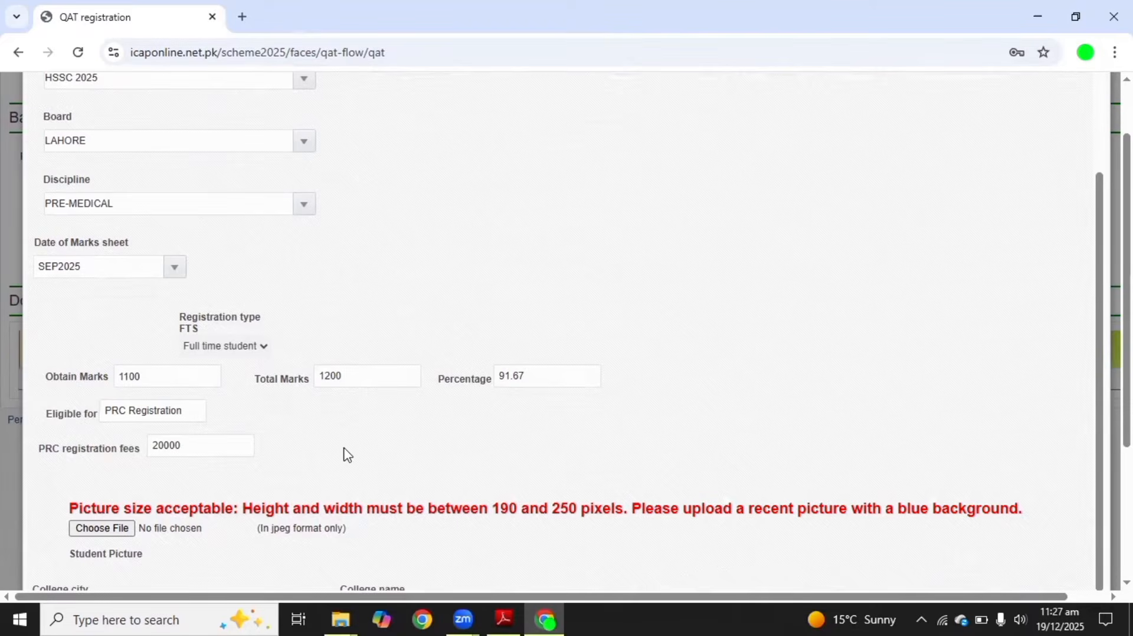
scroll(346, 455, down, 1)
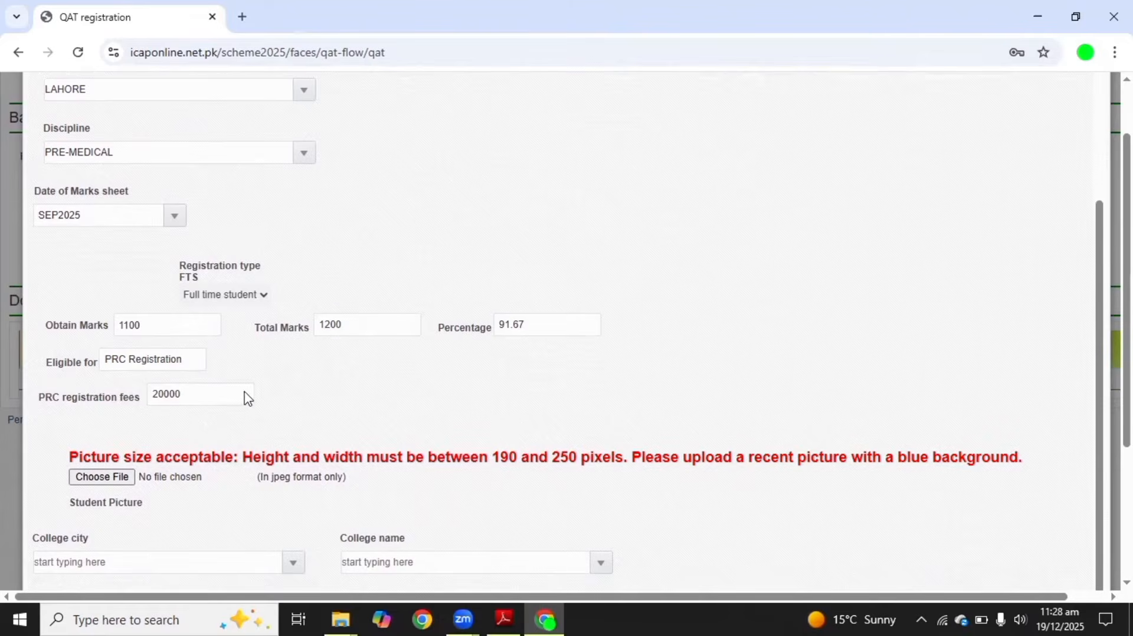
scroll(426, 424, down, 2)
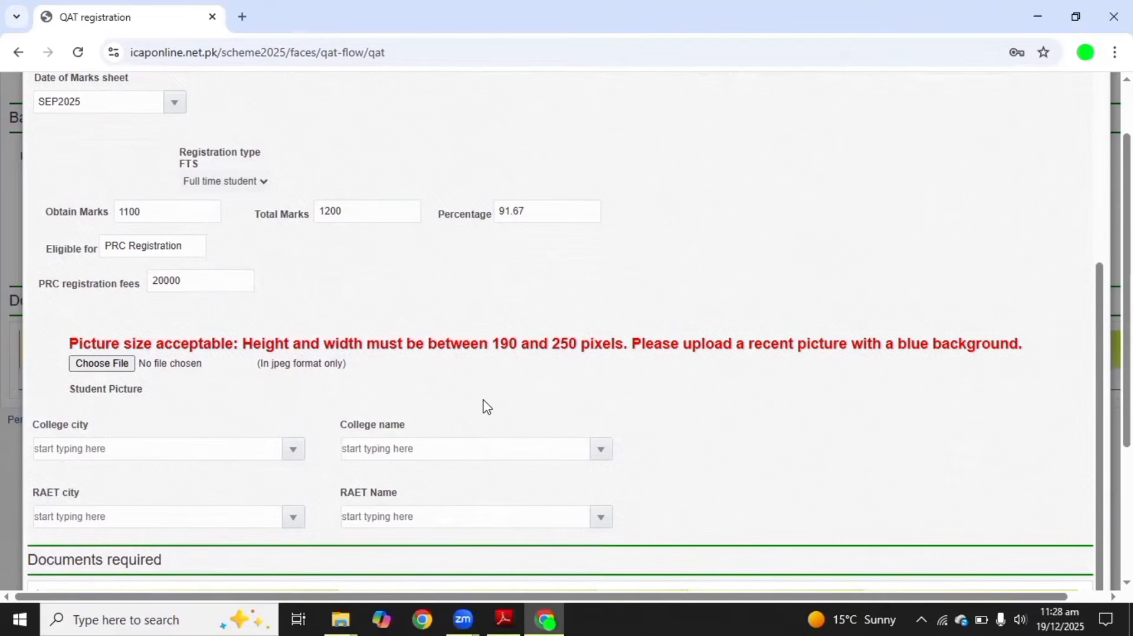
click(119, 372)
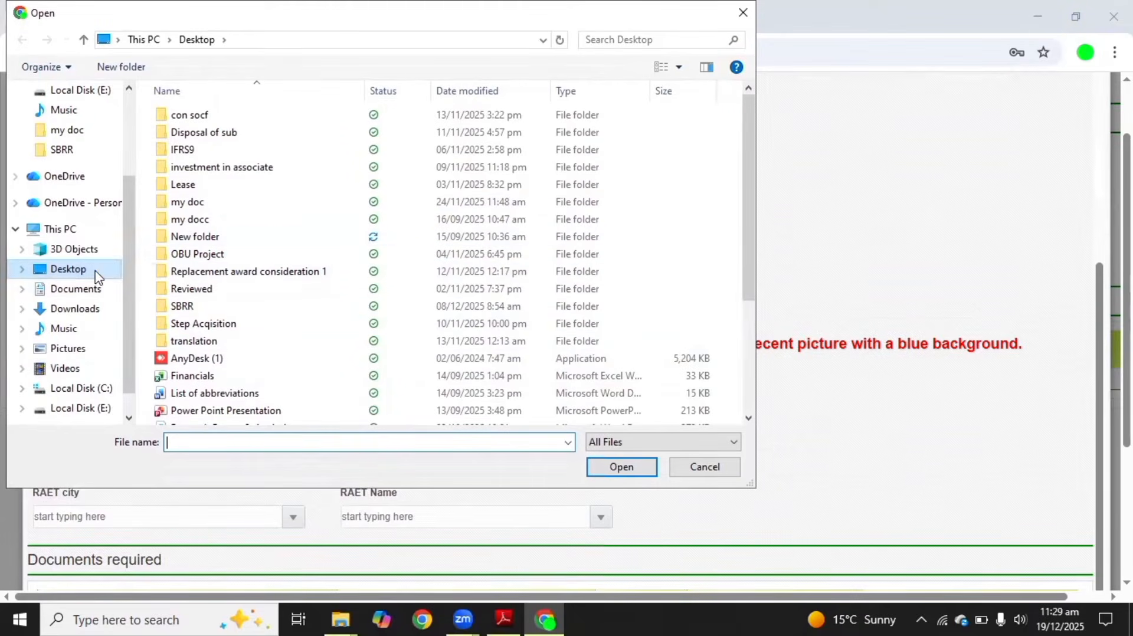
click(743, 12)
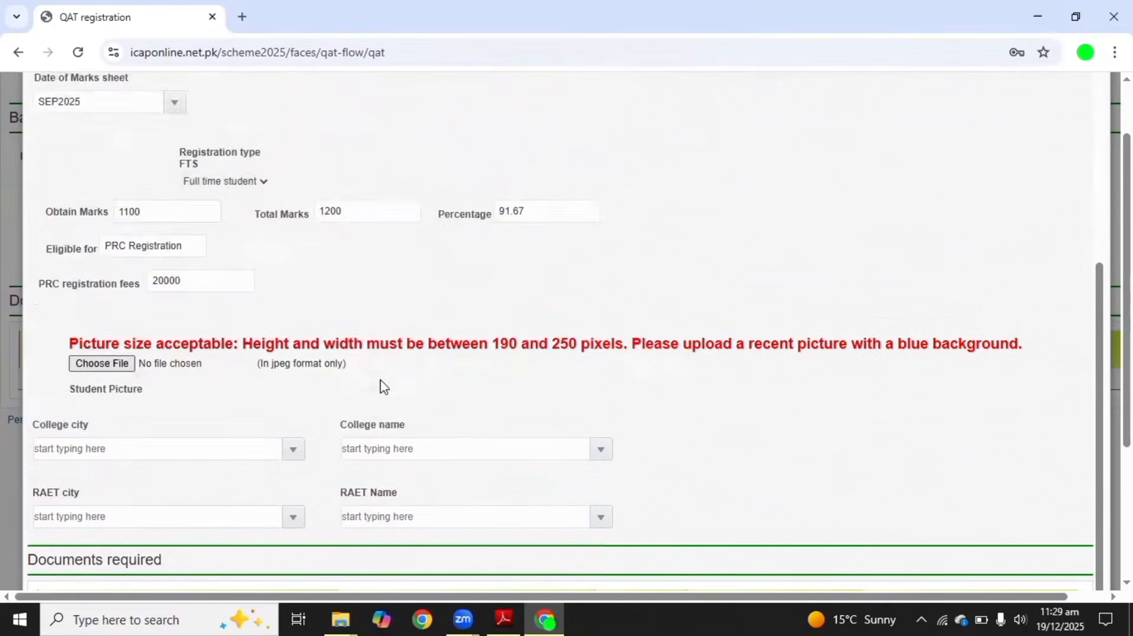
scroll(383, 387, down, 3)
click(125, 294)
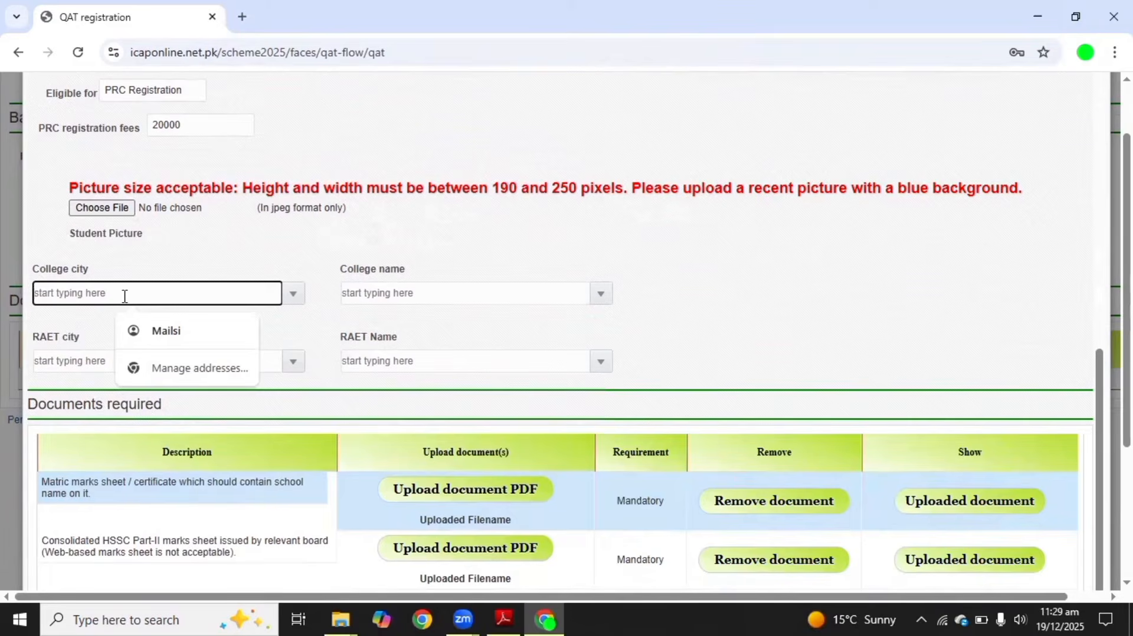
click(671, 253)
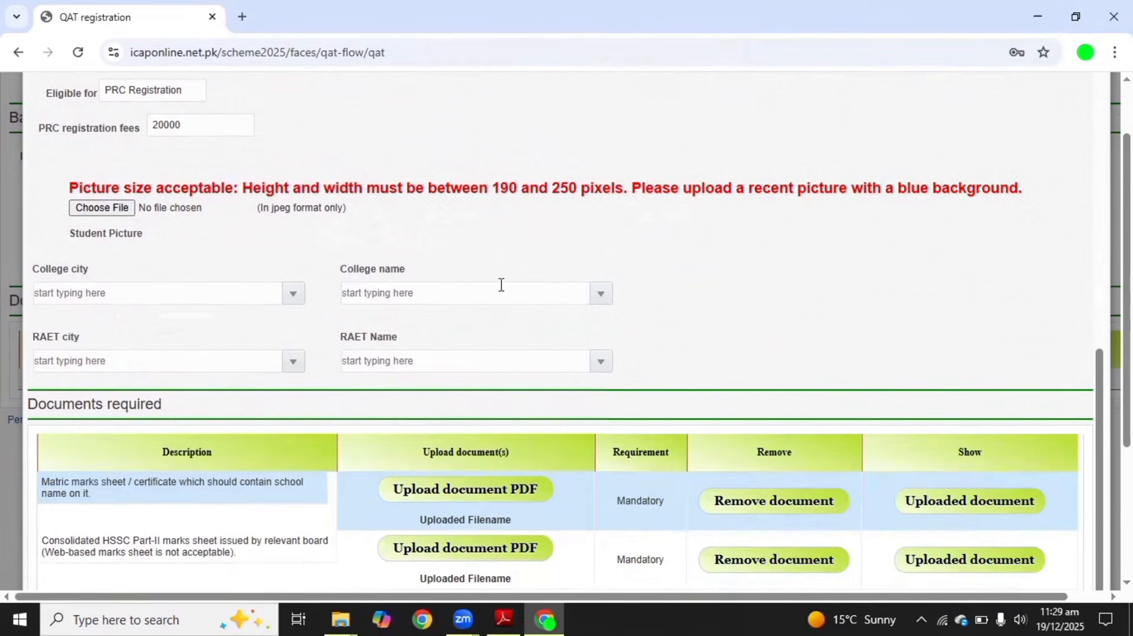
click(430, 289)
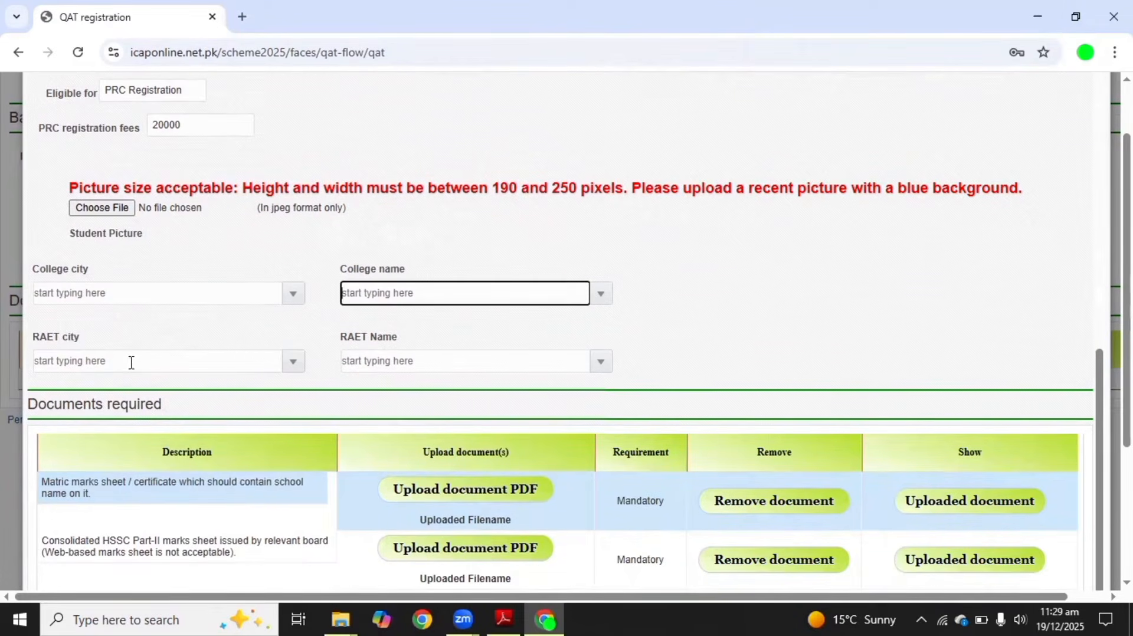
click(306, 521)
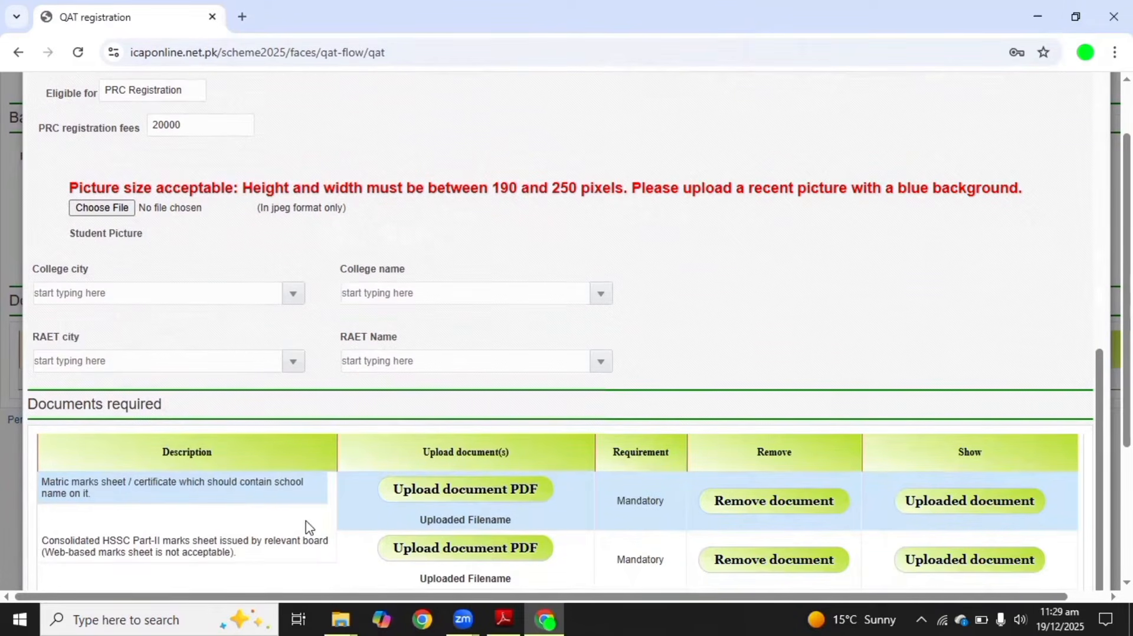
click(101, 356)
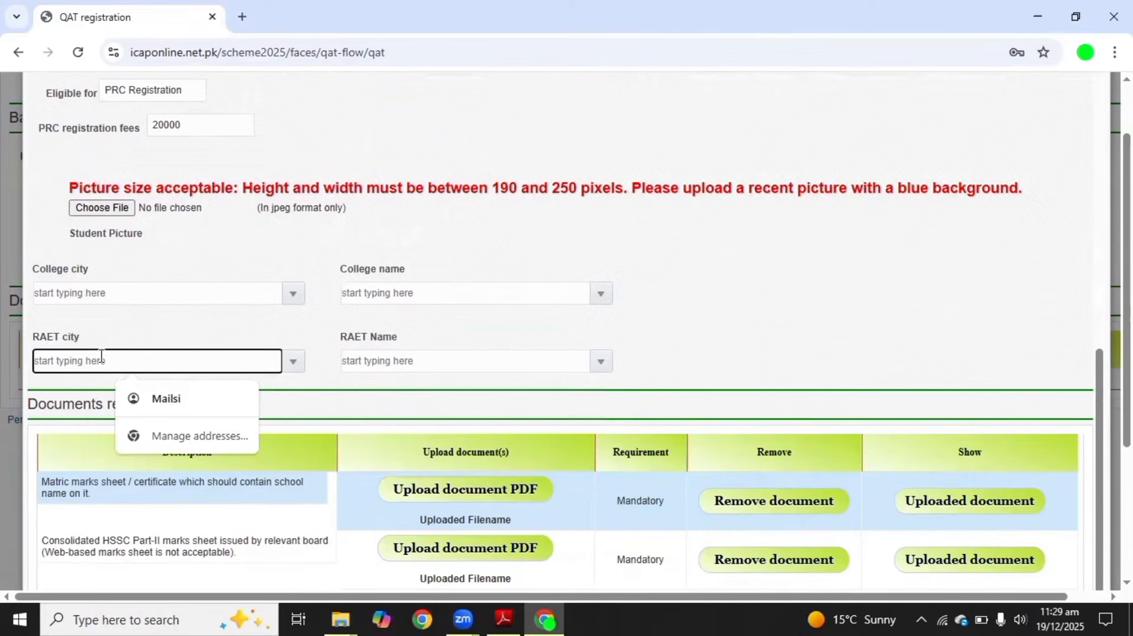
Step: Set the RAET city to LAHORE and browse its list of RAET institutes
click(293, 362)
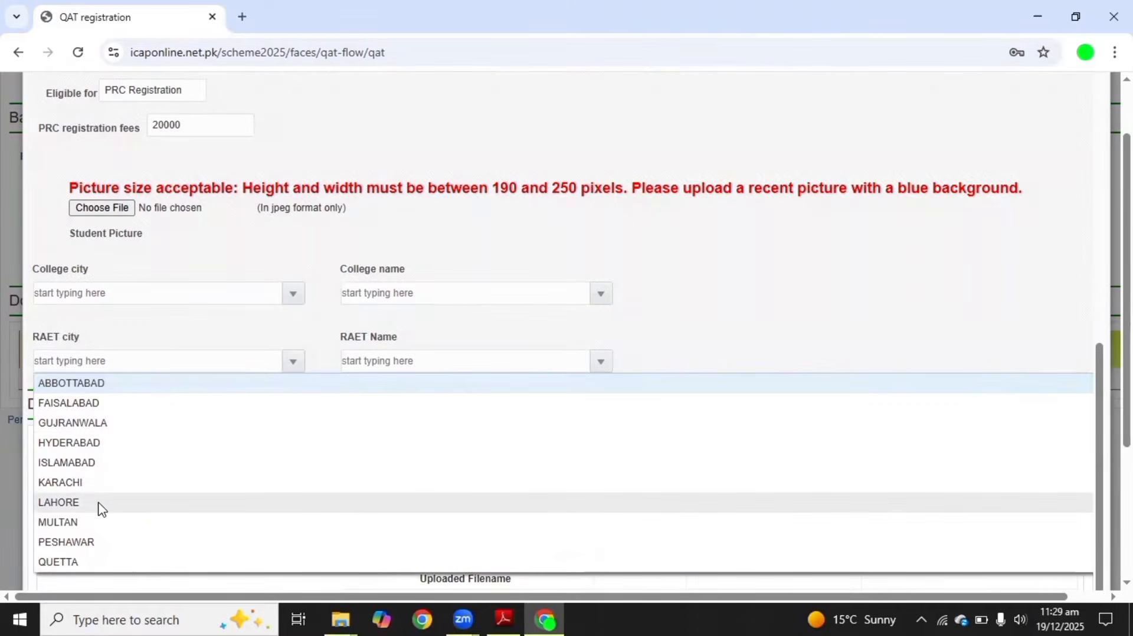
click(99, 505)
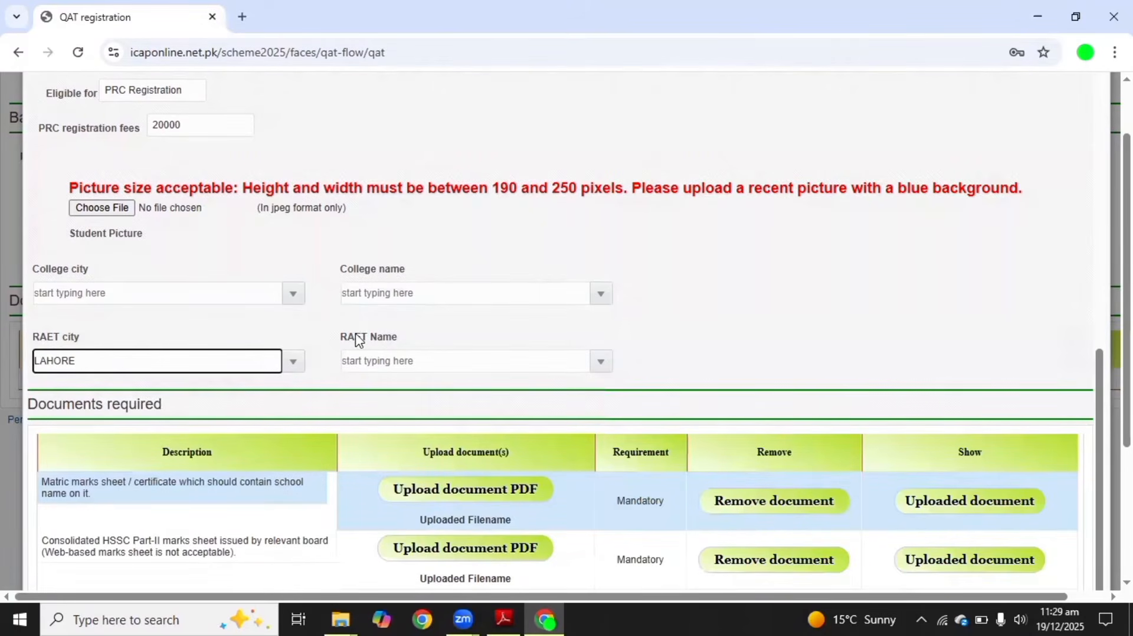
click(579, 364)
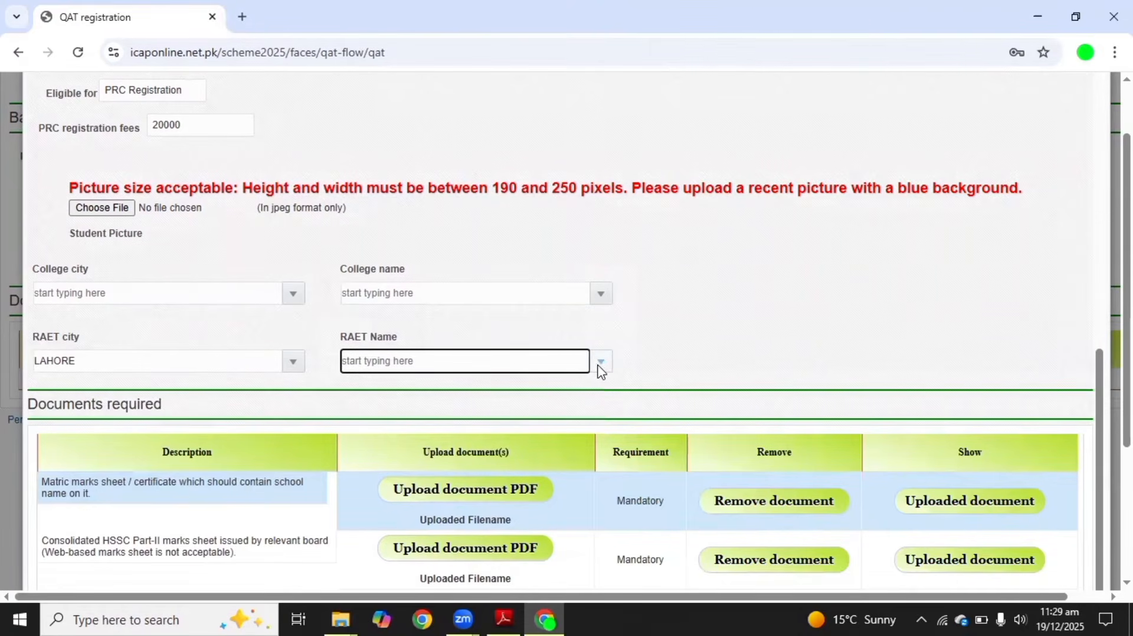
click(601, 365)
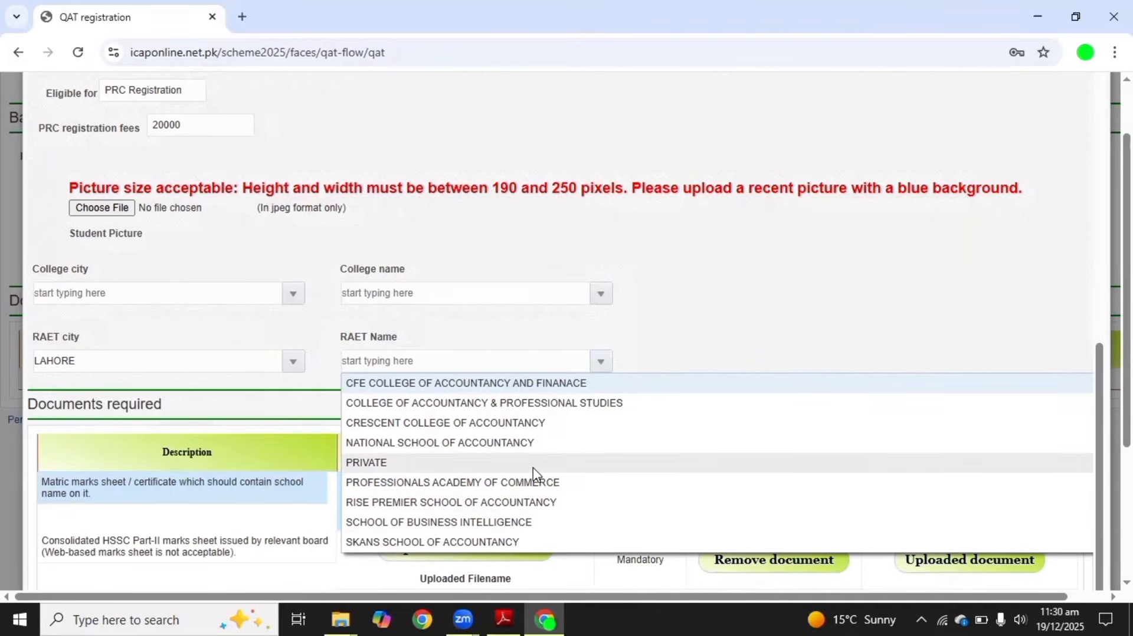
Step: Switch the RAET city to KARACHI and browse its institutes without picking one
click(285, 366)
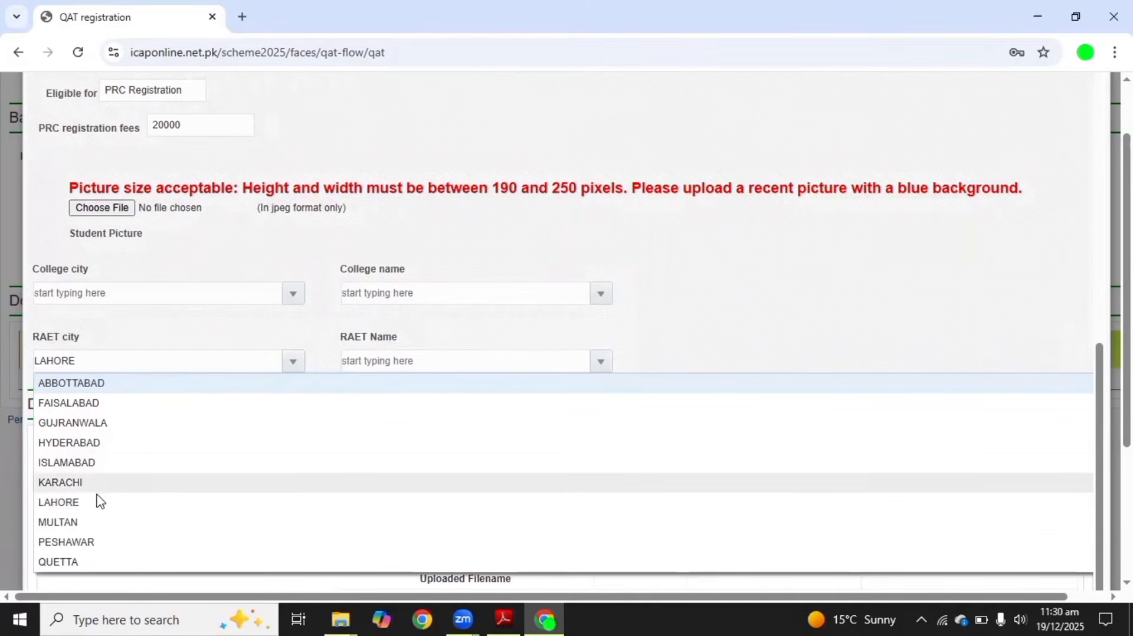
click(86, 483)
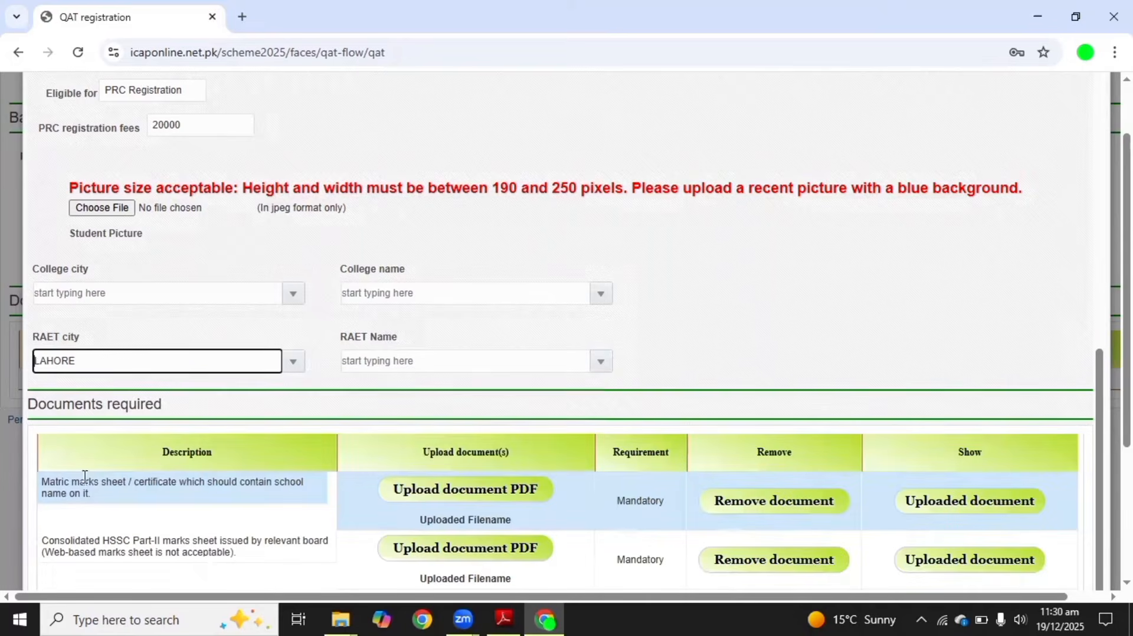
click(603, 364)
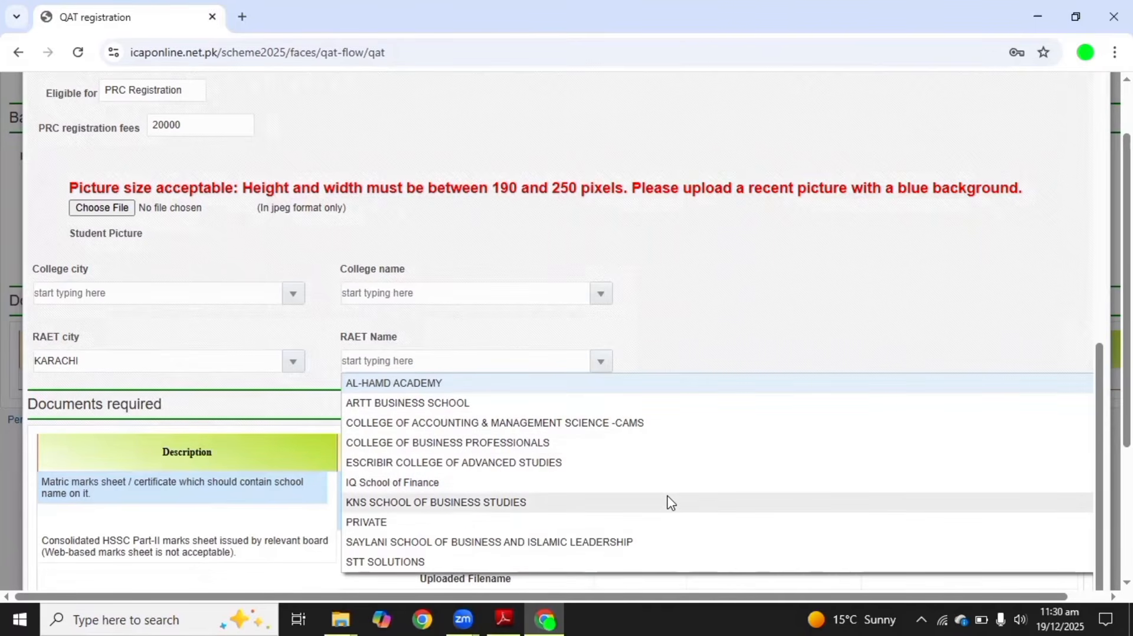
click(607, 357)
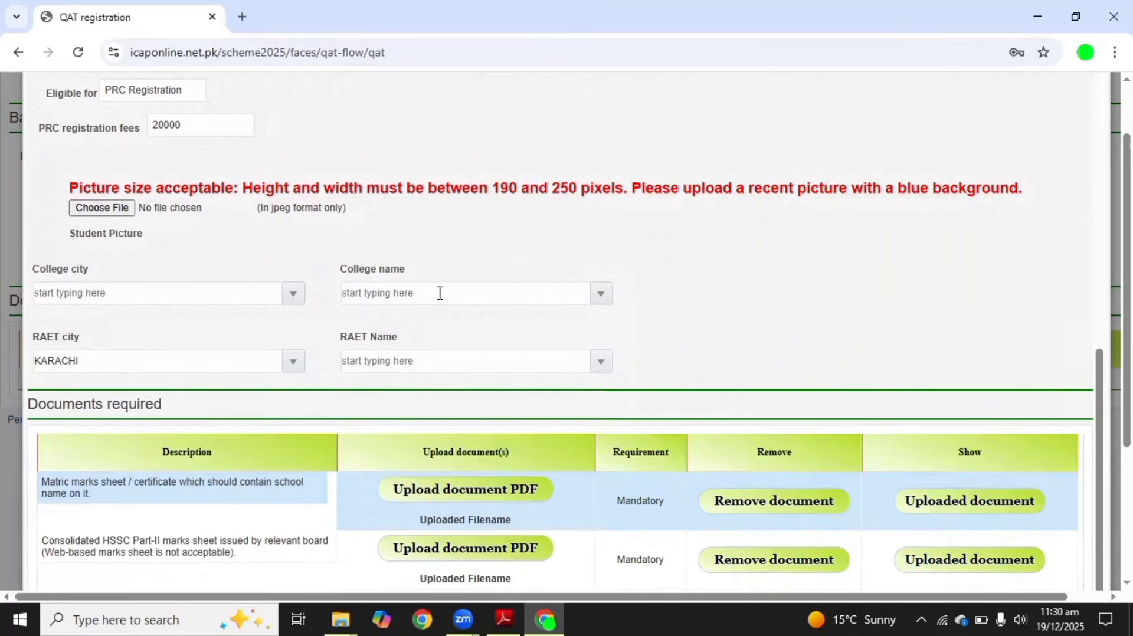
scroll(531, 300, down, 4)
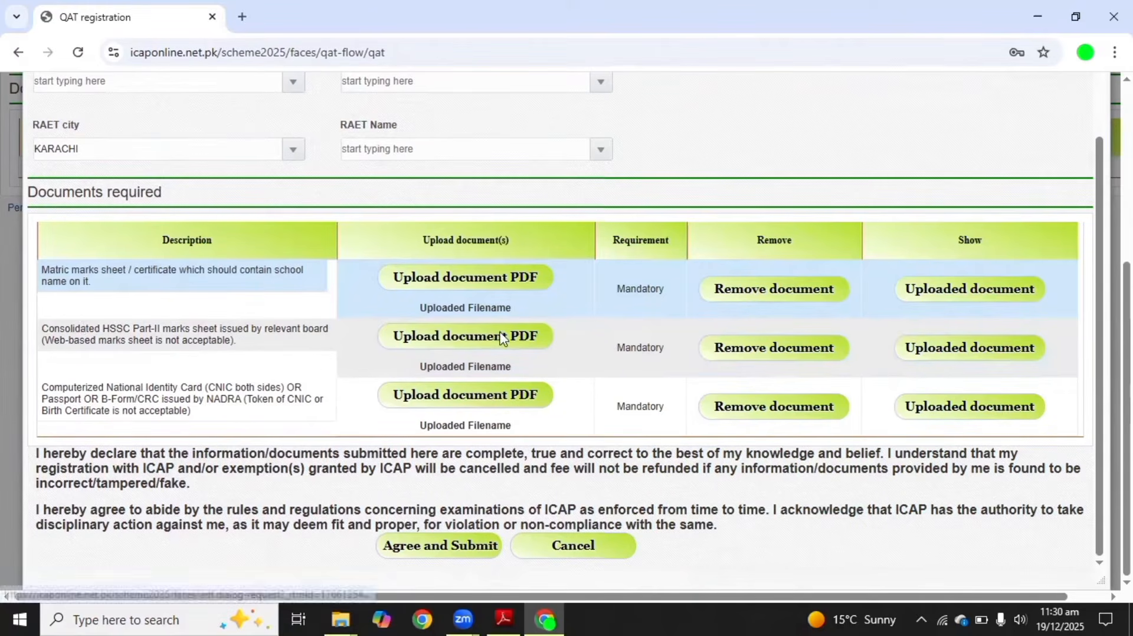
click(97, 390)
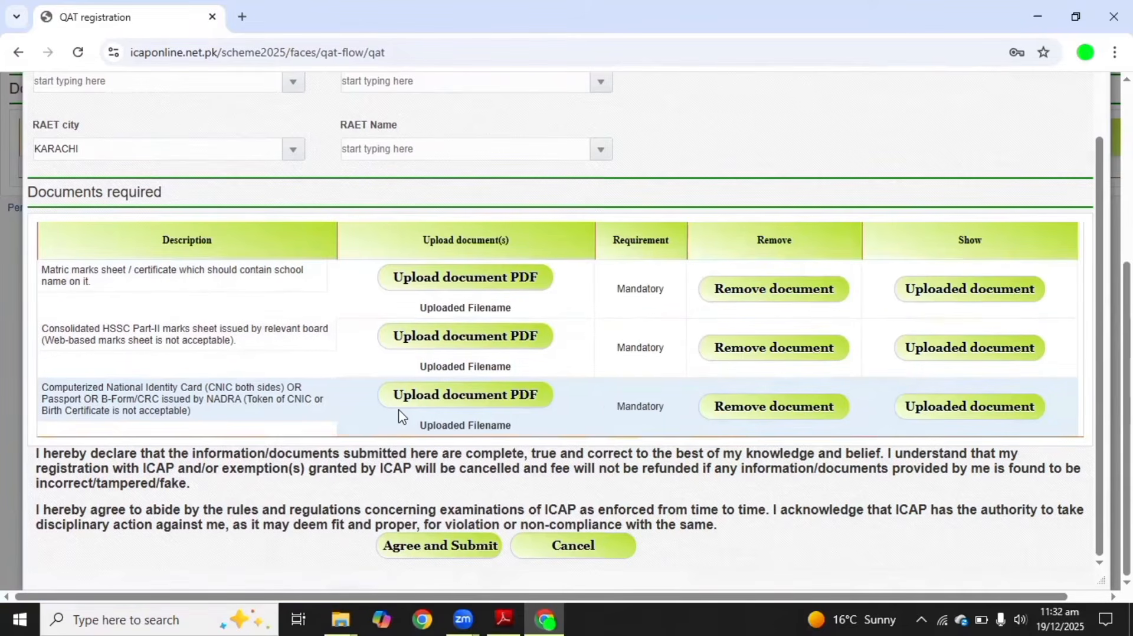
scroll(401, 416, up, 10)
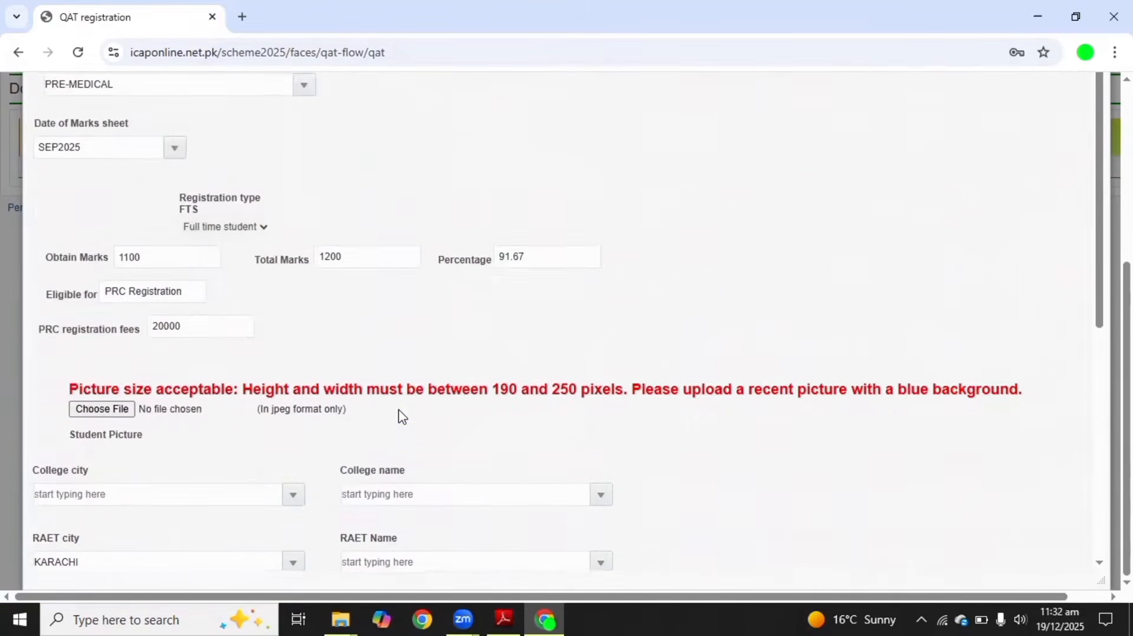
scroll(401, 416, up, 5)
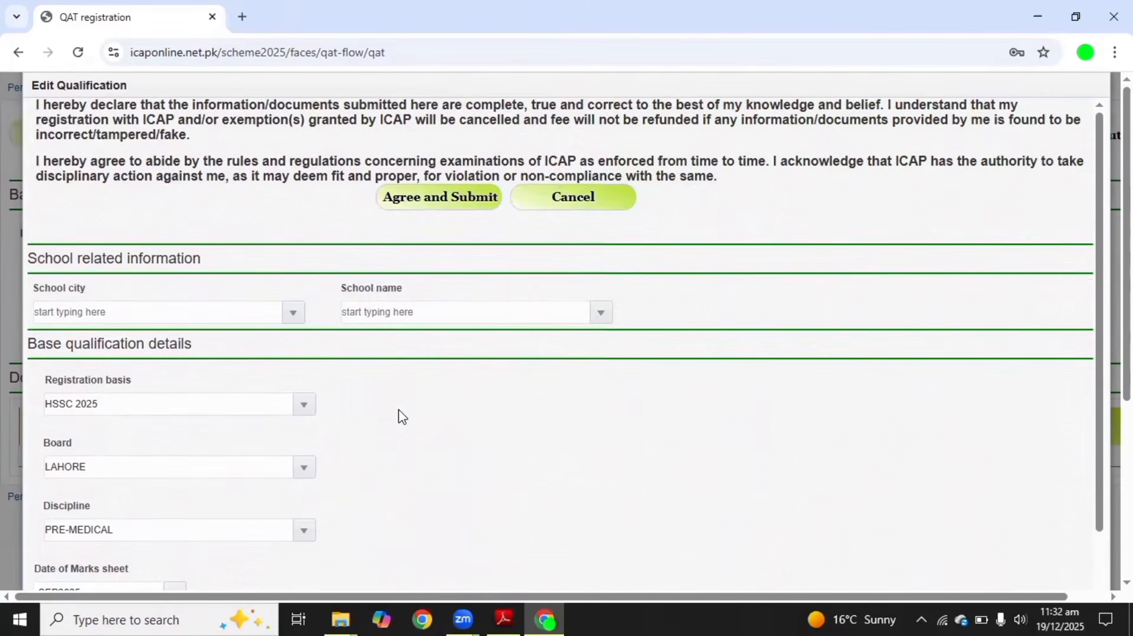
scroll(402, 416, down, 5)
scroll(401, 416, up, 4)
scroll(401, 416, down, 7)
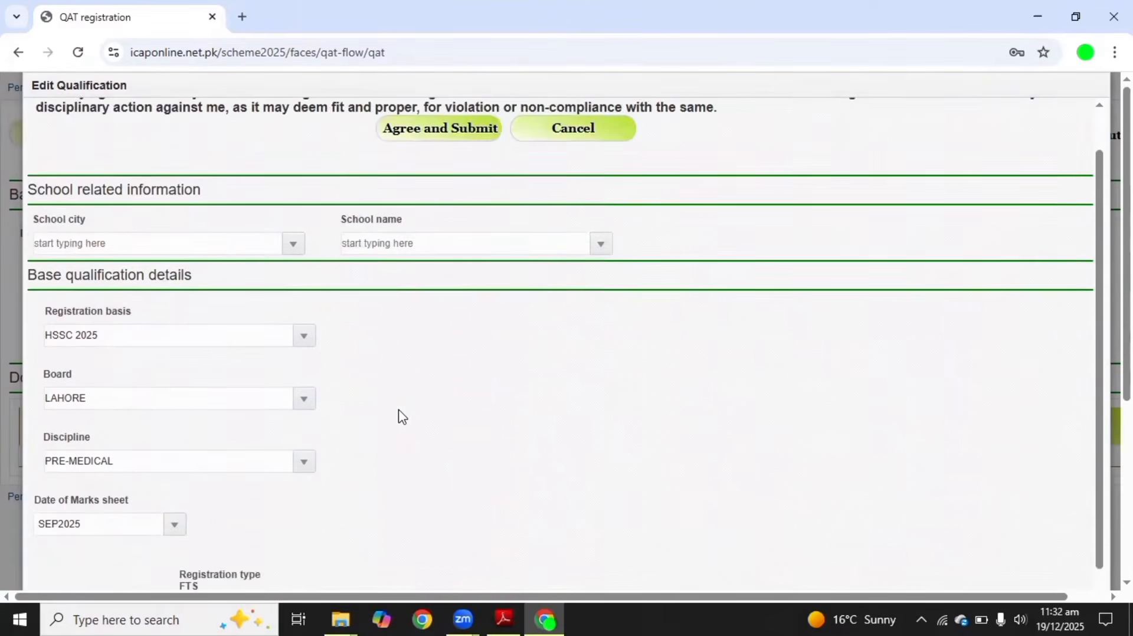
scroll(401, 416, up, 8)
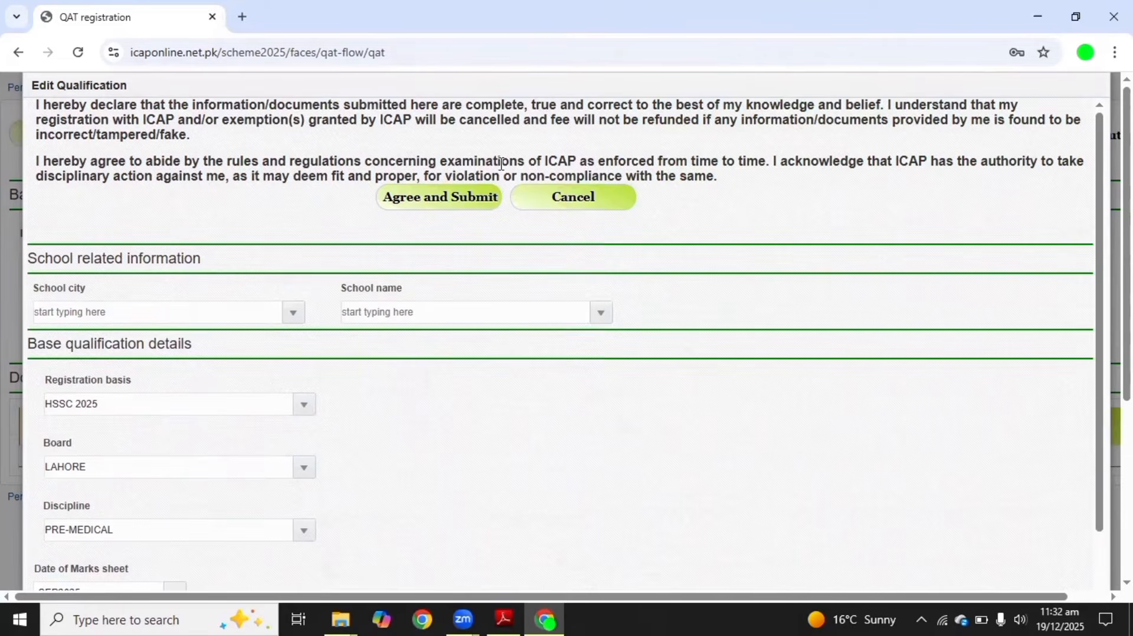
scroll(360, 304, down, 4)
scroll(362, 309, down, 2)
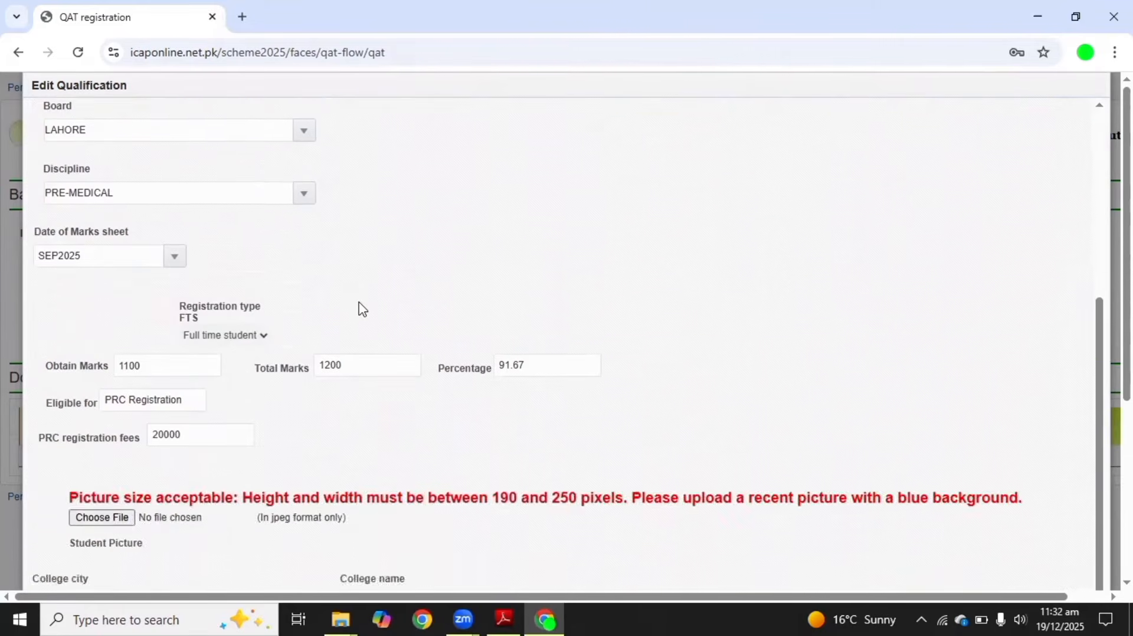
scroll(361, 308, up, 5)
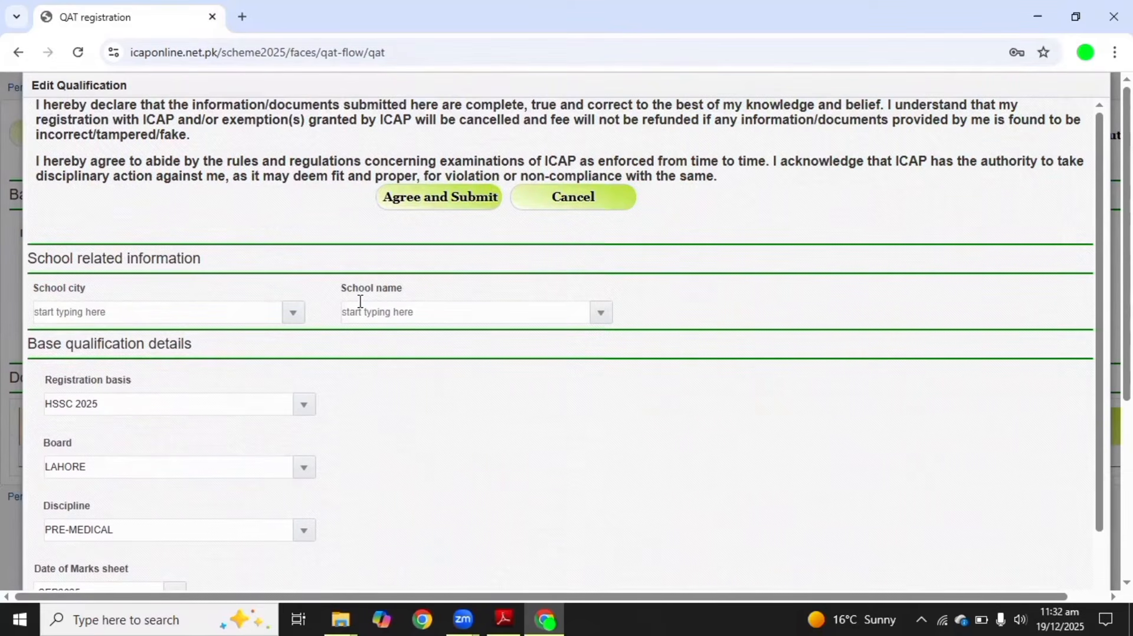
scroll(360, 300, down, 1)
scroll(359, 301, up, 1)
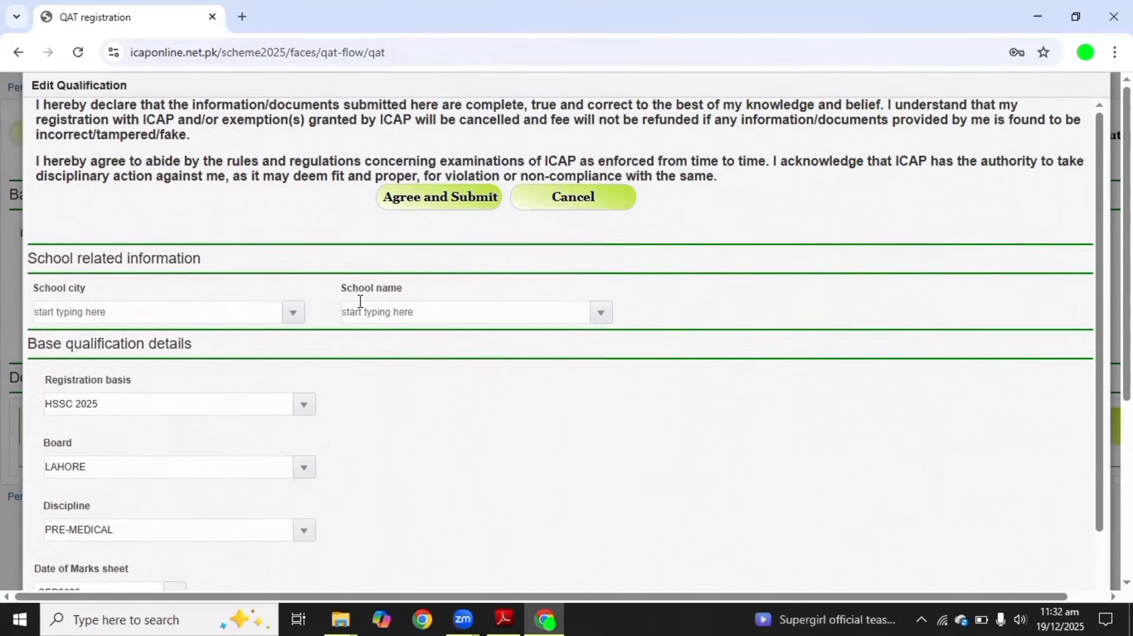
scroll(360, 301, down, 7)
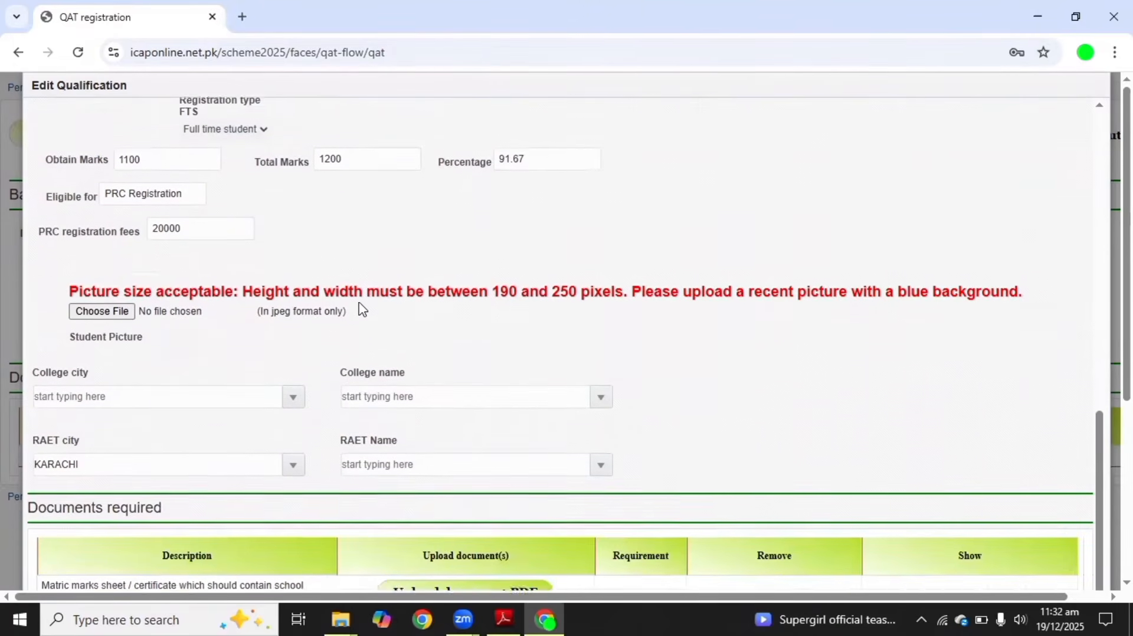
scroll(363, 310, up, 8)
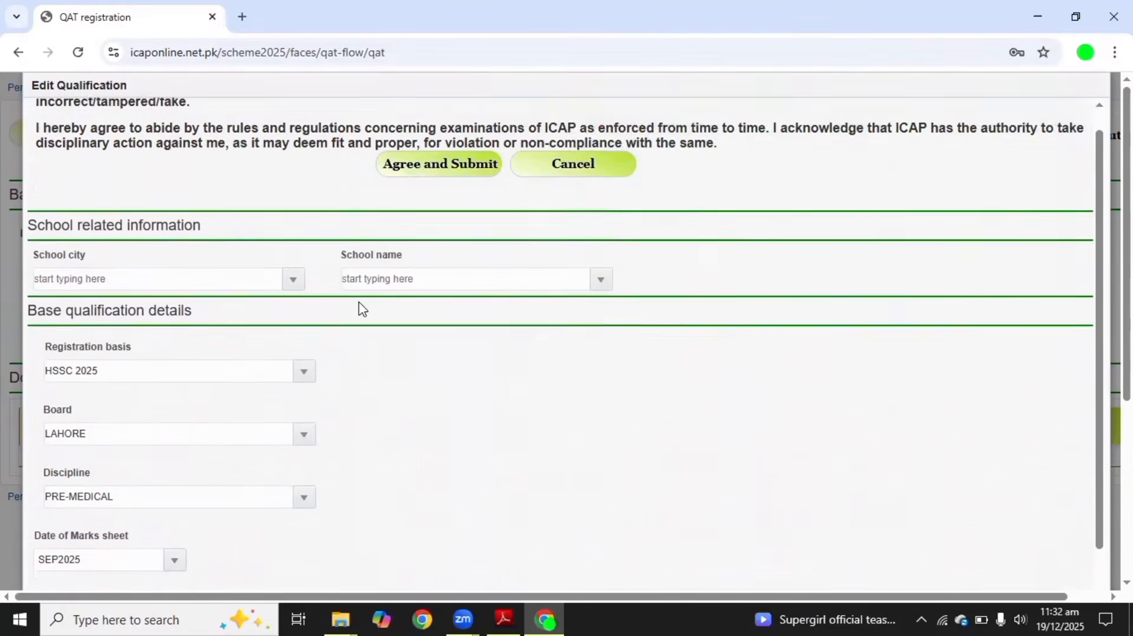
scroll(361, 308, up, 1)
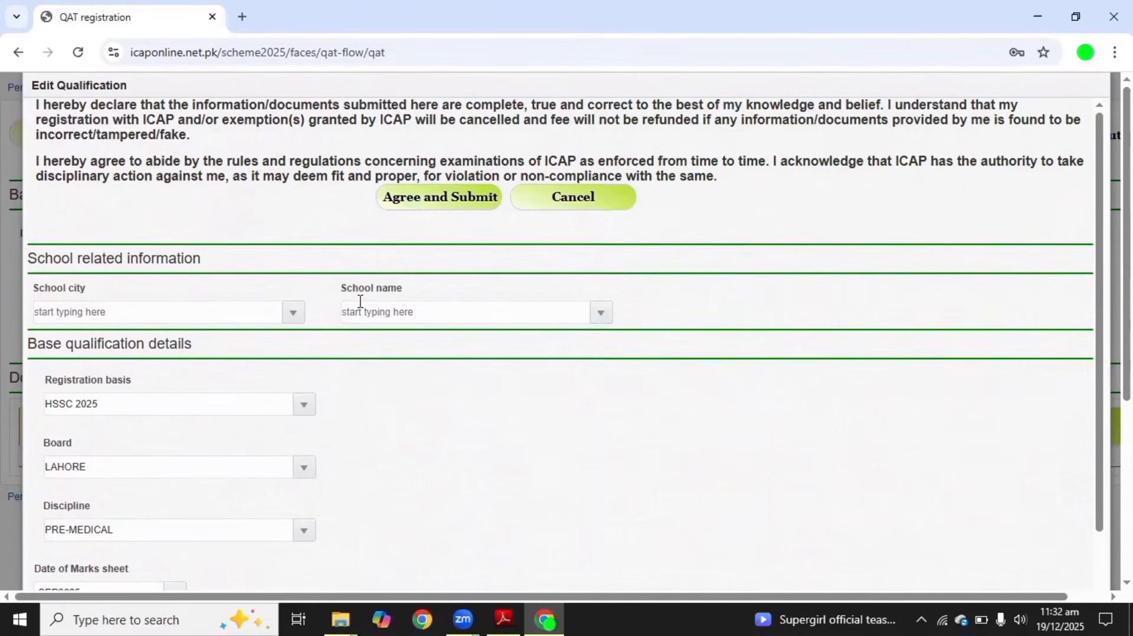
scroll(360, 301, down, 7)
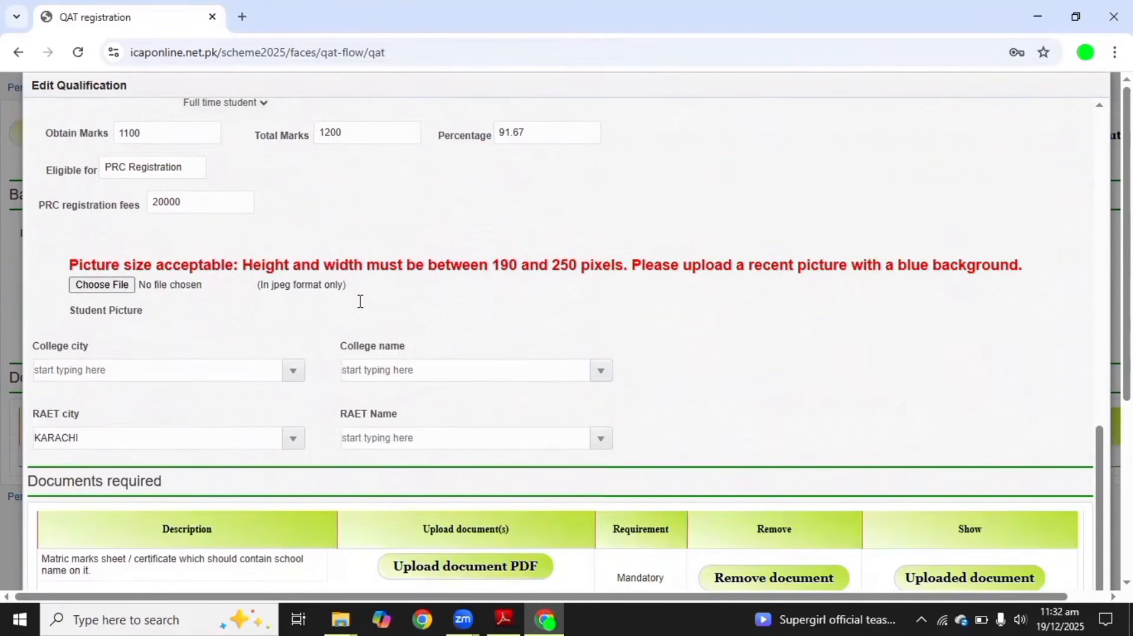
scroll(359, 301, up, 3)
scroll(361, 295, down, 1)
scroll(362, 291, down, 3)
scroll(360, 290, up, 8)
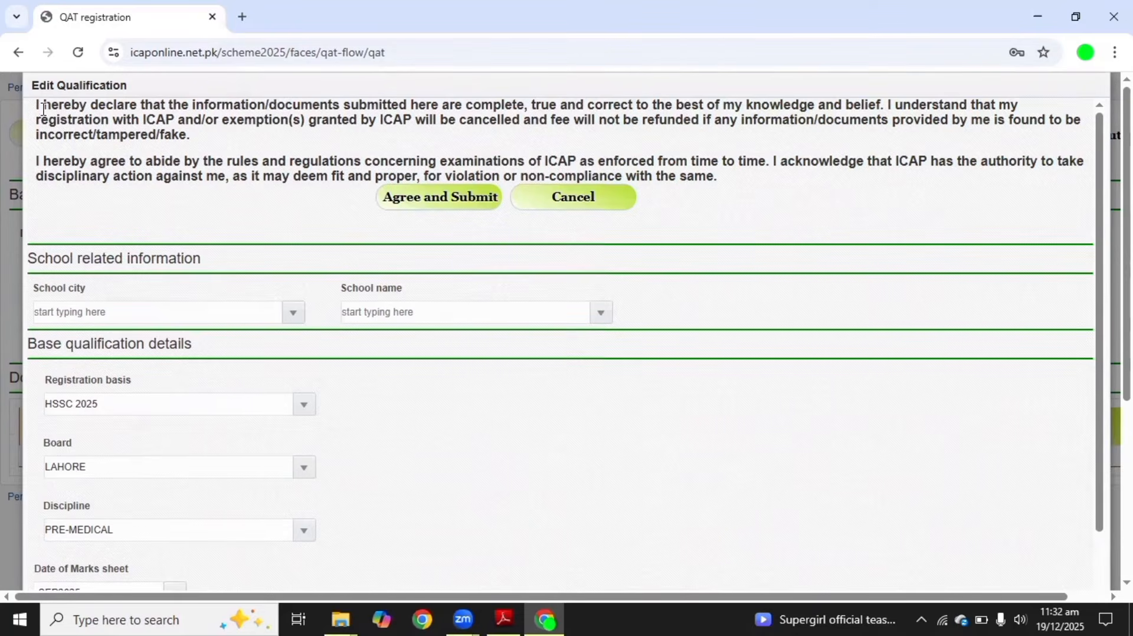
drag(23, 110, 340, 168)
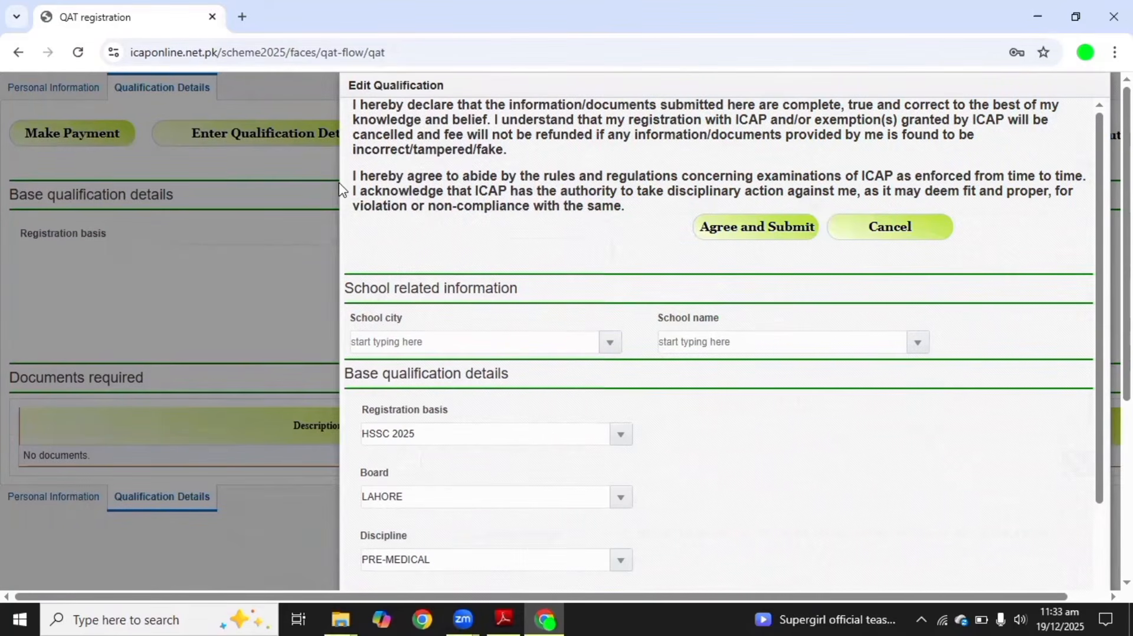
drag(343, 189, 6, 180)
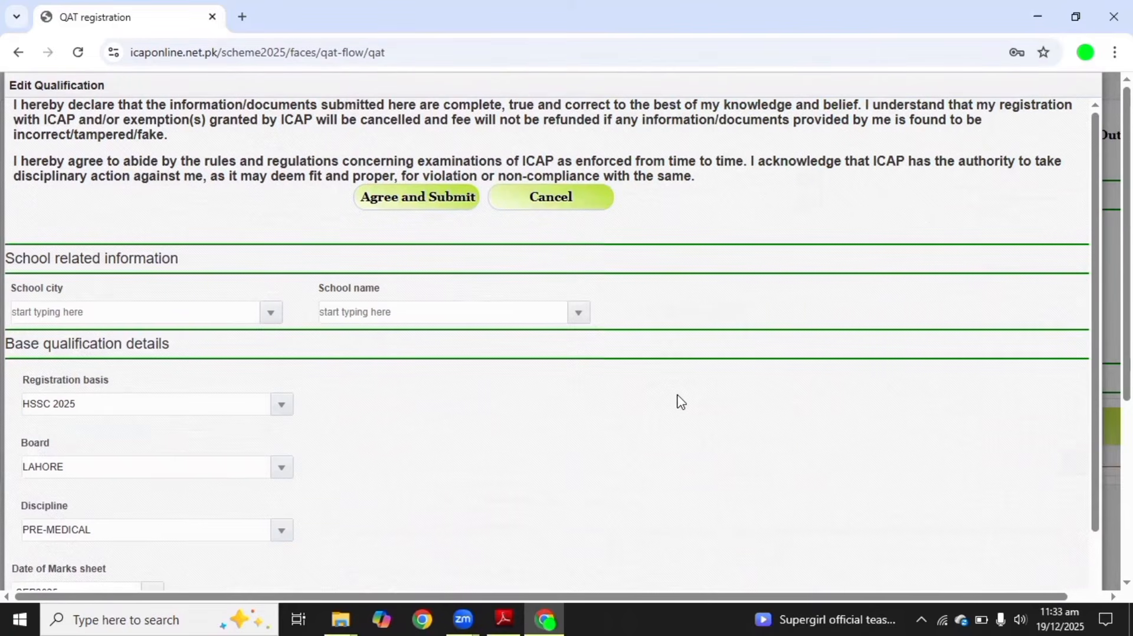
Step: Choose BAHAWALPUR as school city and type 'HJKLLLLLL' as school name, which finds no results
scroll(680, 401, down, 2)
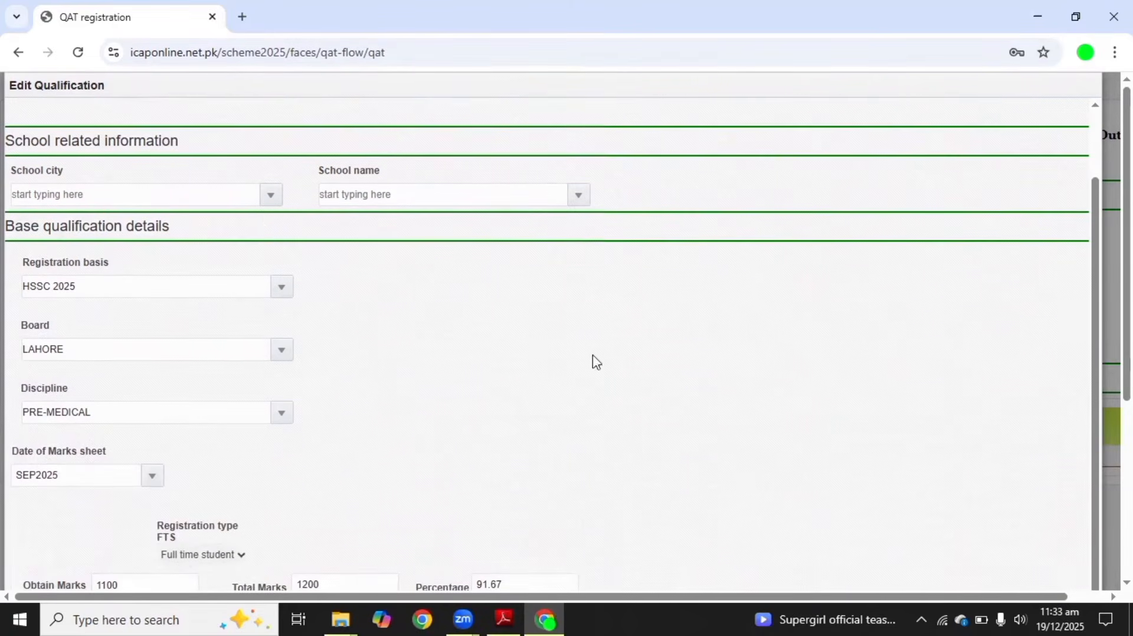
click(270, 190)
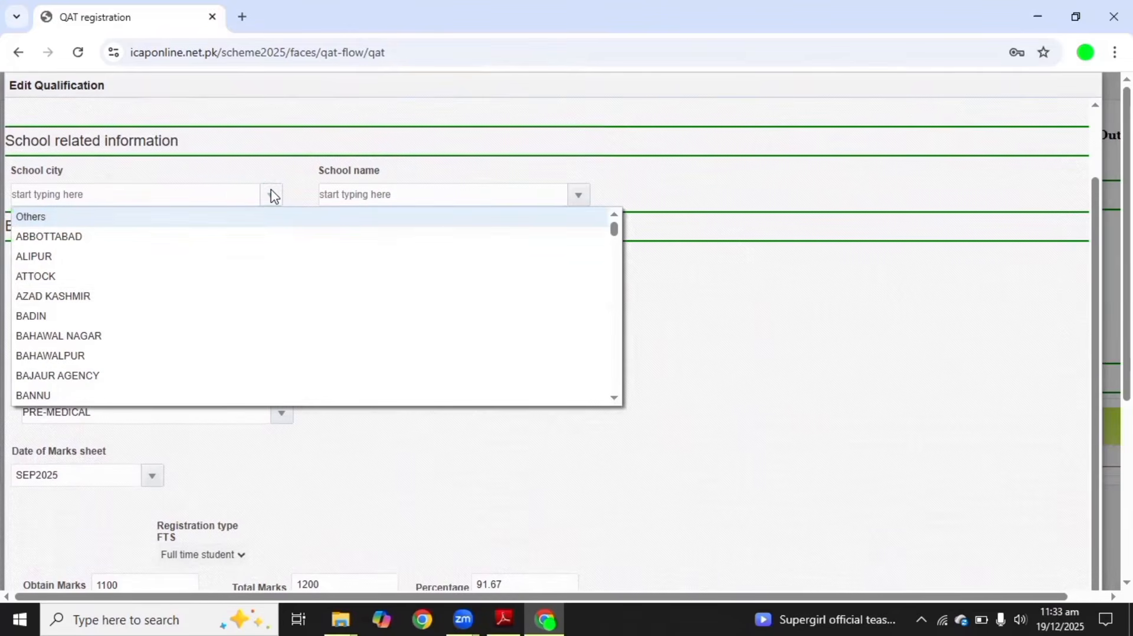
click(94, 356)
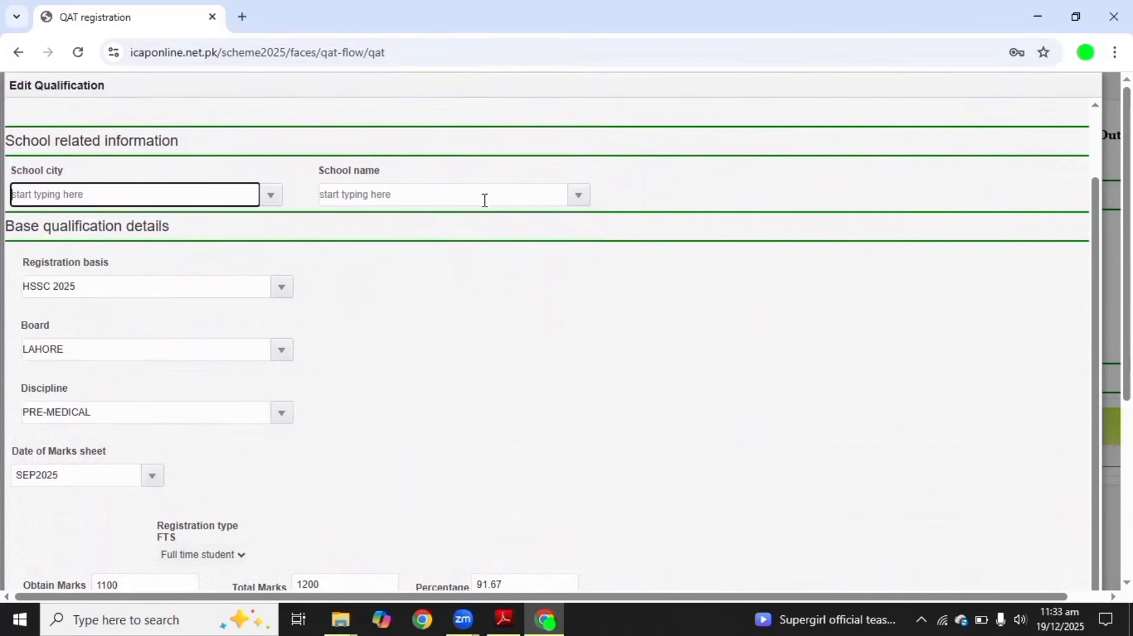
click(511, 195)
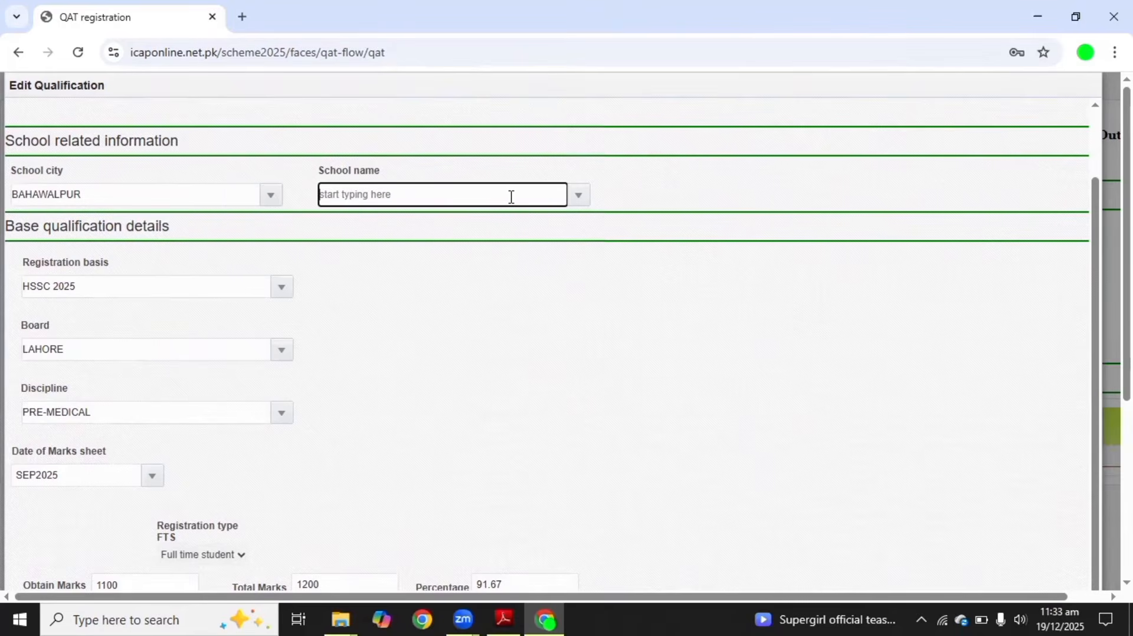
text(HJKLLLLLL)
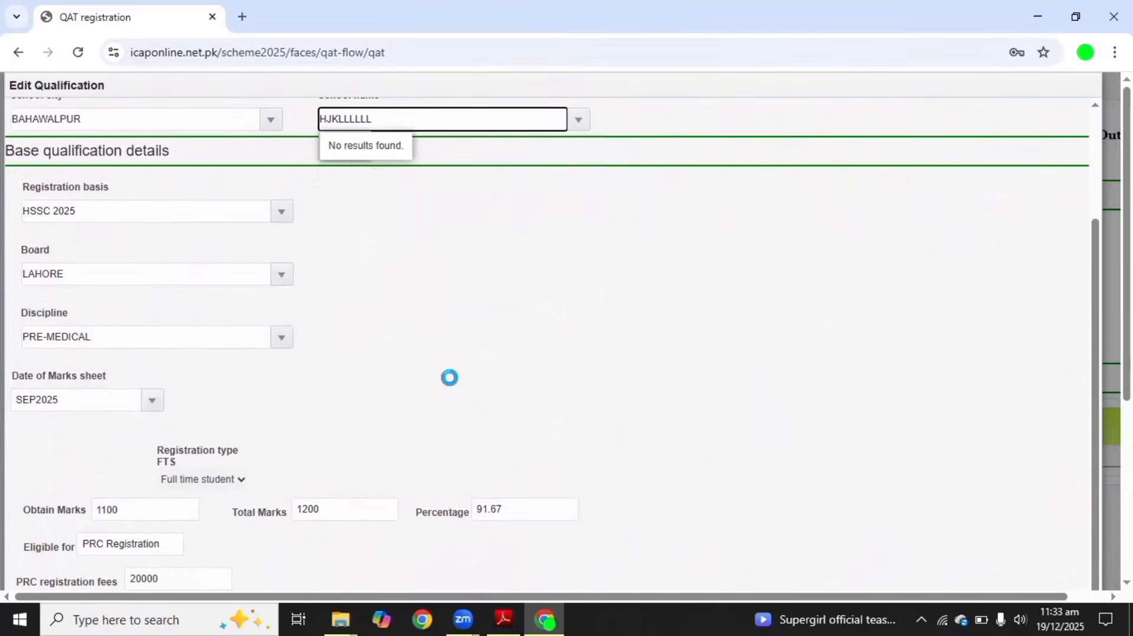
scroll(450, 377, down, 3)
scroll(449, 378, down, 2)
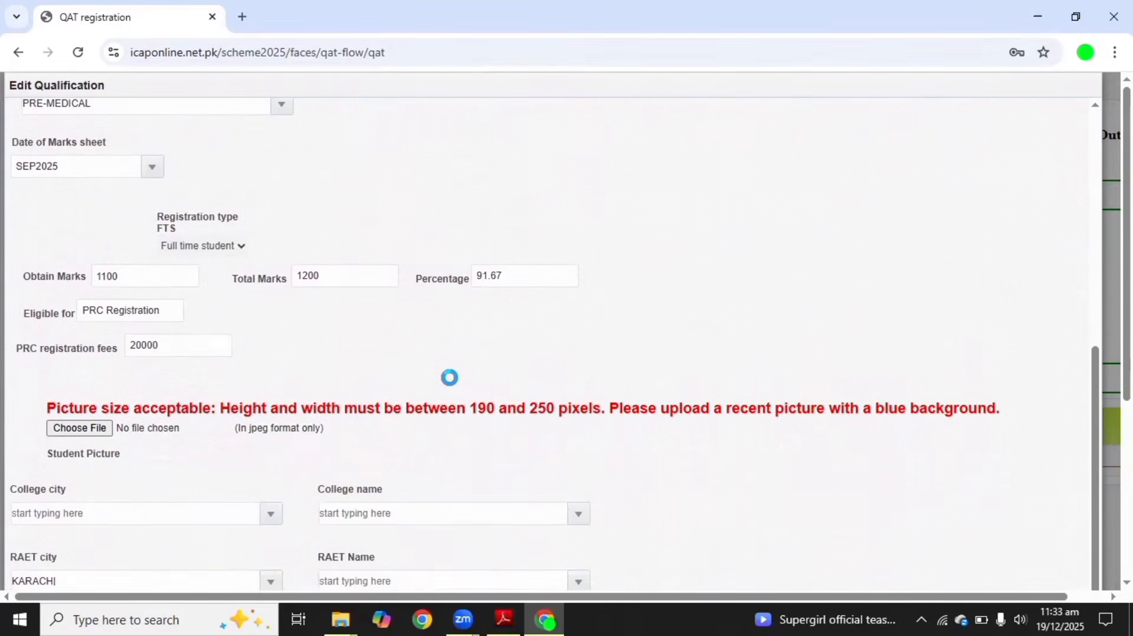
scroll(450, 378, down, 3)
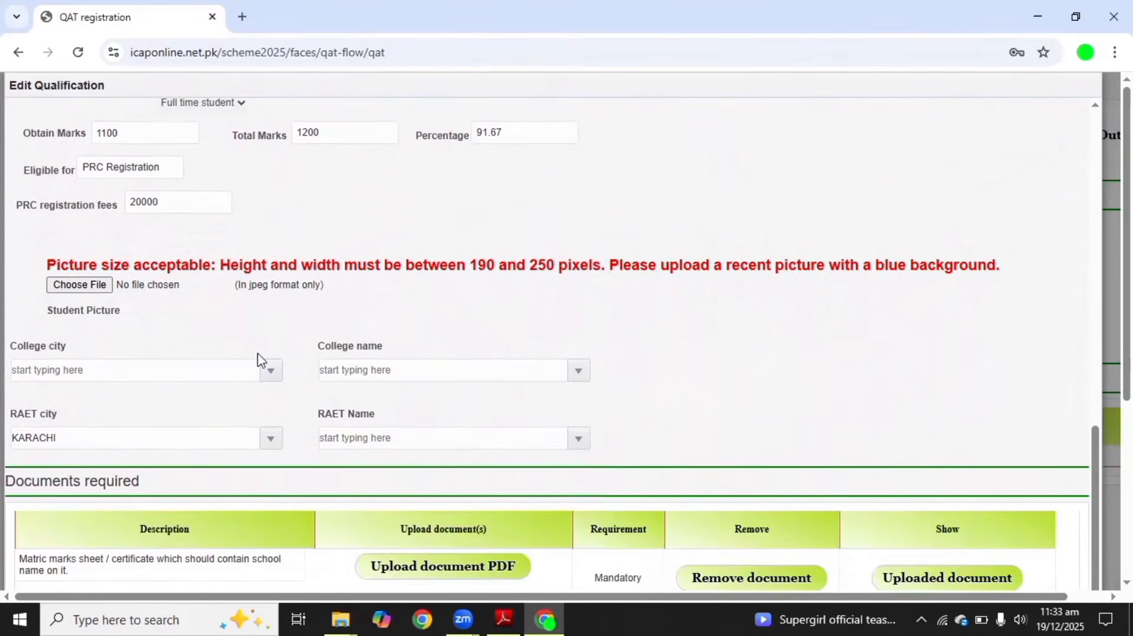
Step: Set the college city to DARYA KHAN
click(201, 364)
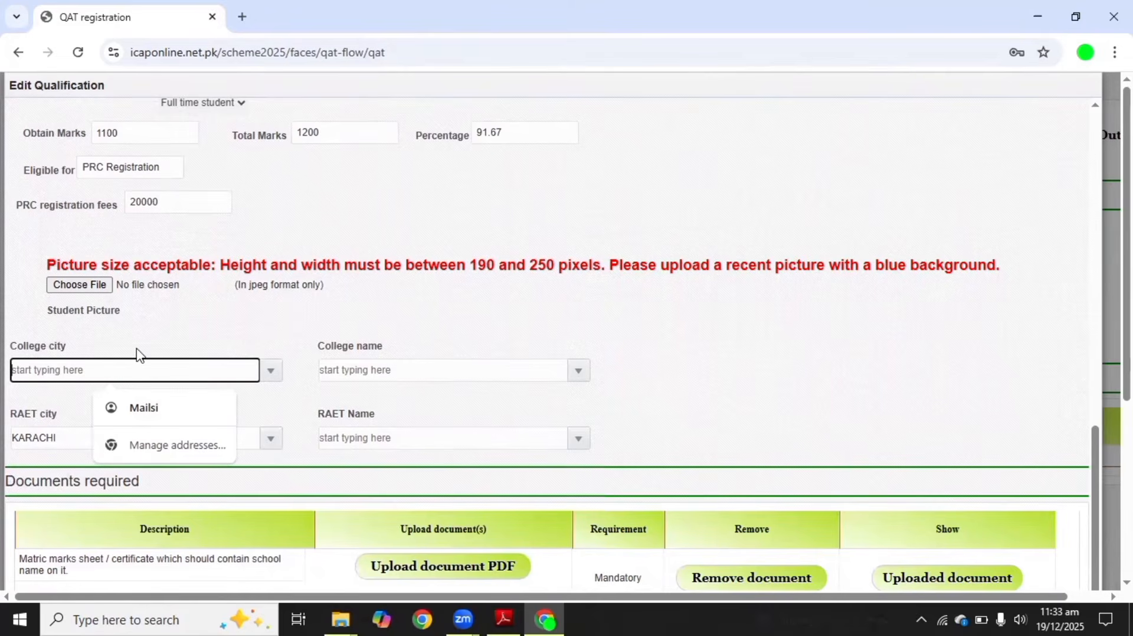
click(269, 378)
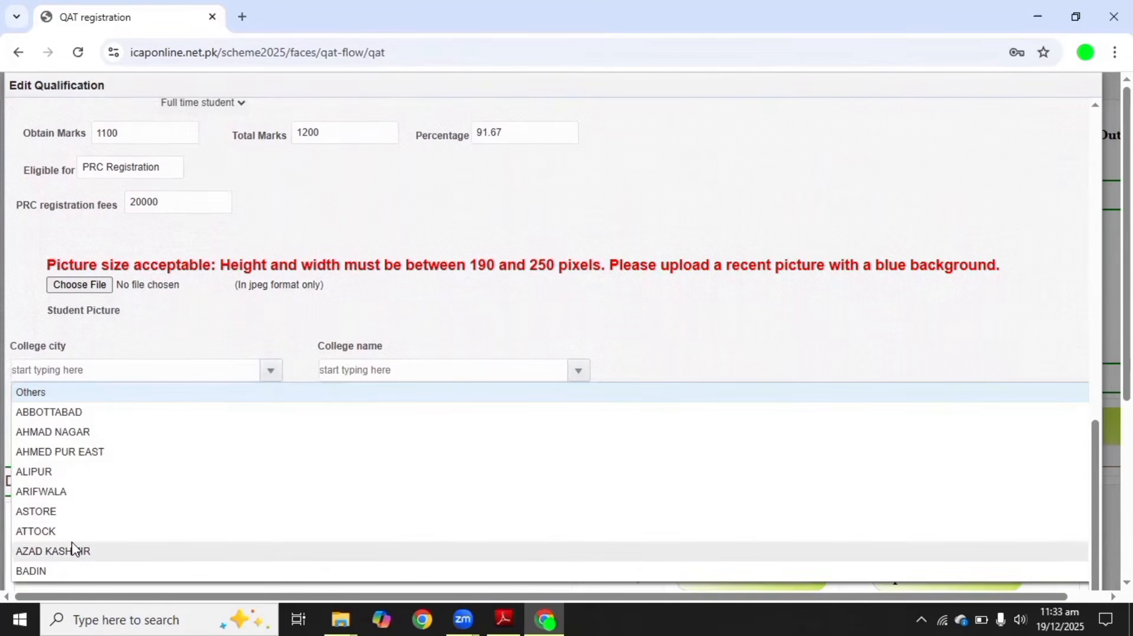
scroll(74, 549, down, 3)
scroll(61, 525, down, 2)
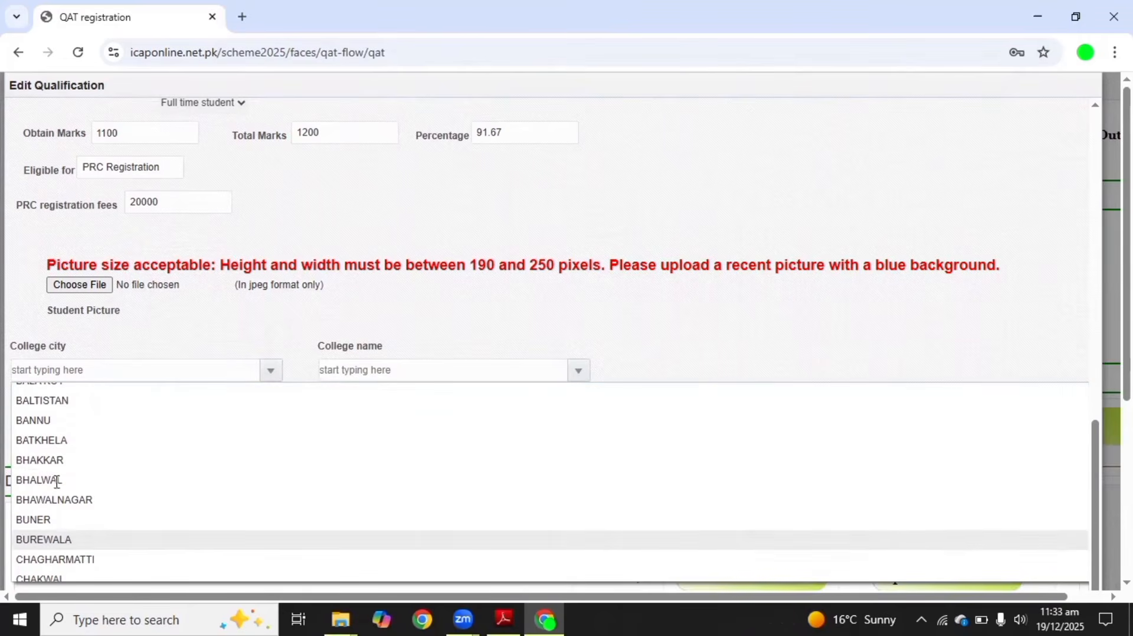
scroll(47, 495, down, 3)
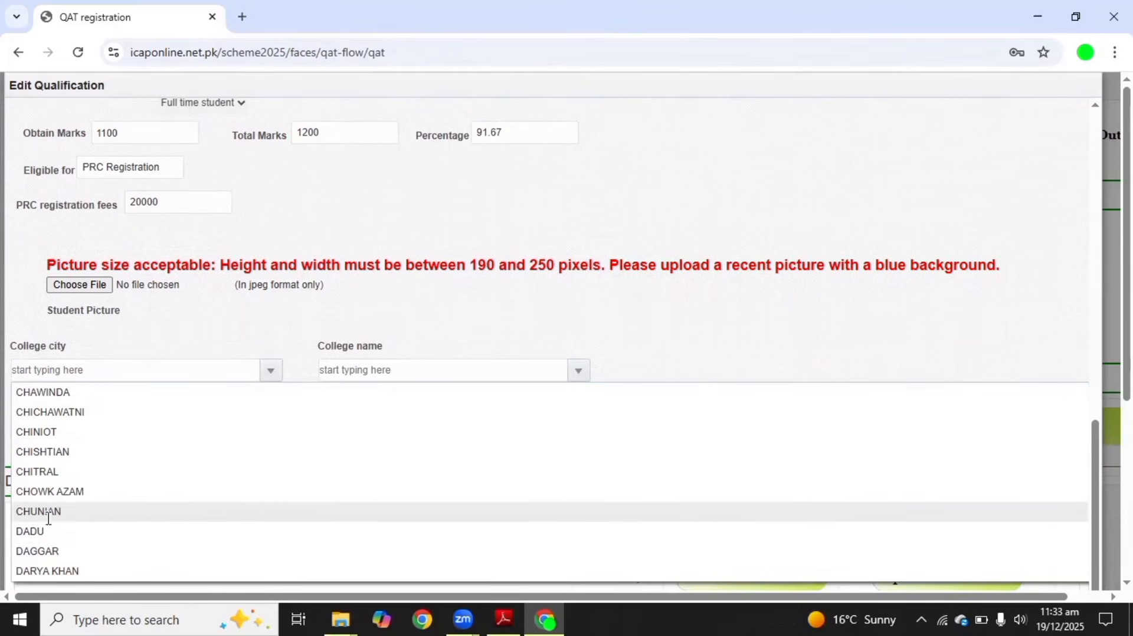
click(67, 568)
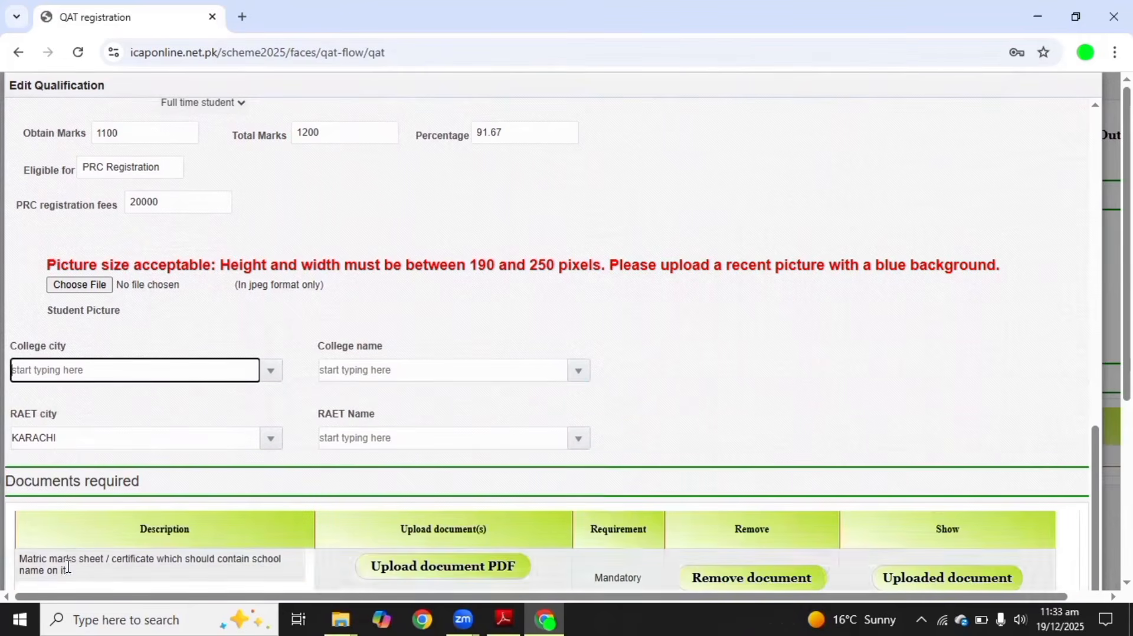
Step: Choose TANDO ADAM COLLEGE as the college name
click(507, 377)
click(577, 372)
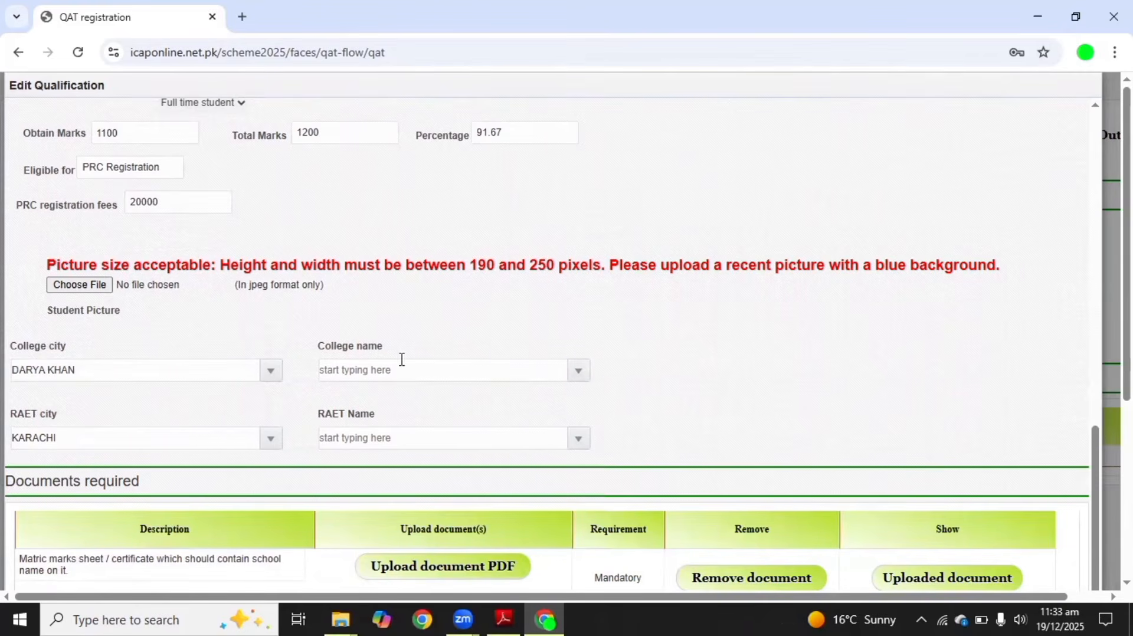
click(374, 413)
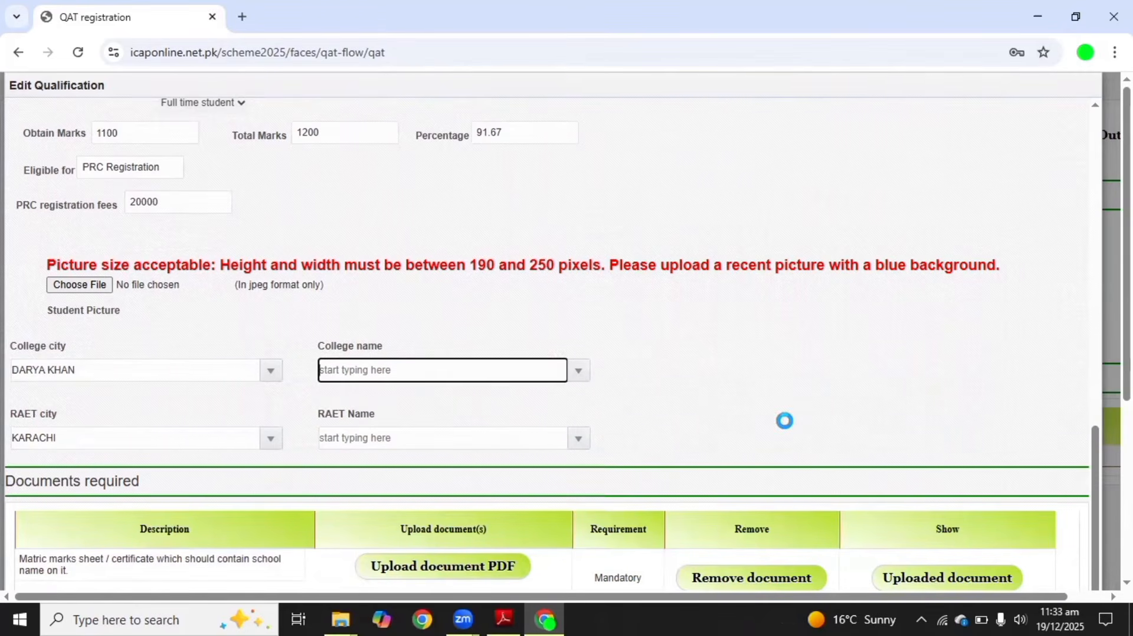
scroll(784, 420, down, 1)
scroll(784, 421, down, 1)
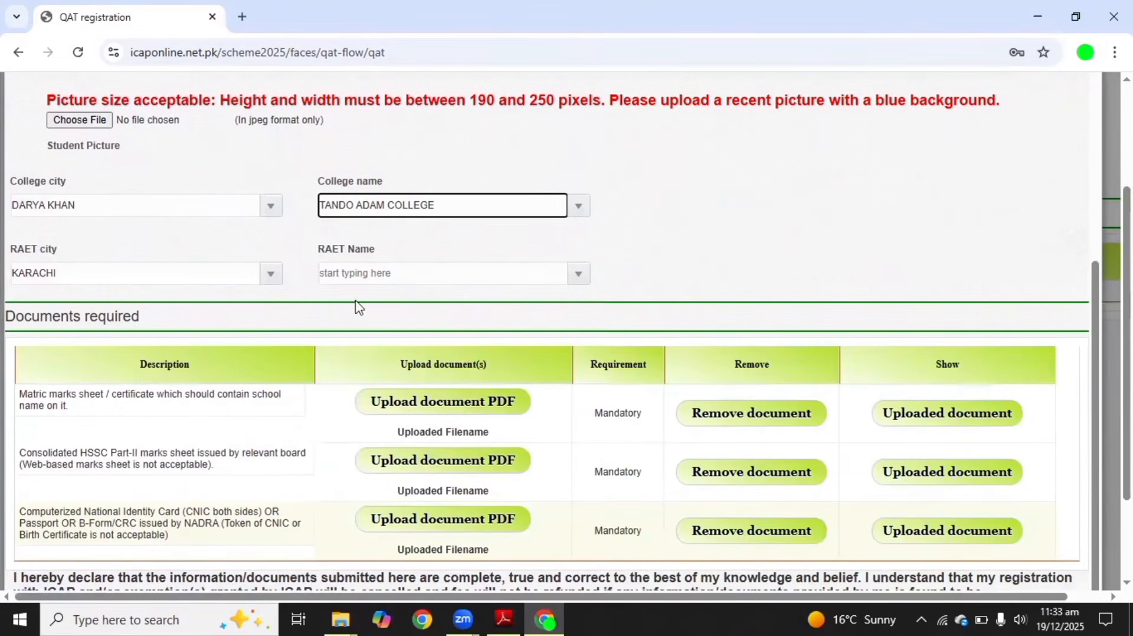
Step: Choose COLLEGE OF BUSINESS PROFESSIONALS as the RAET name
click(471, 276)
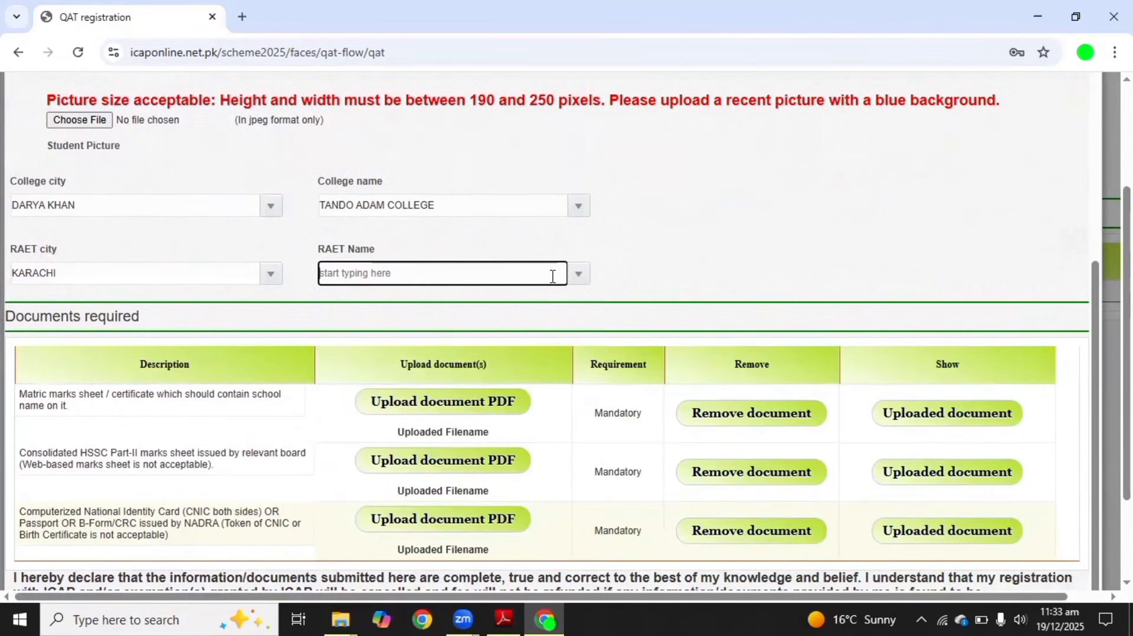
click(578, 273)
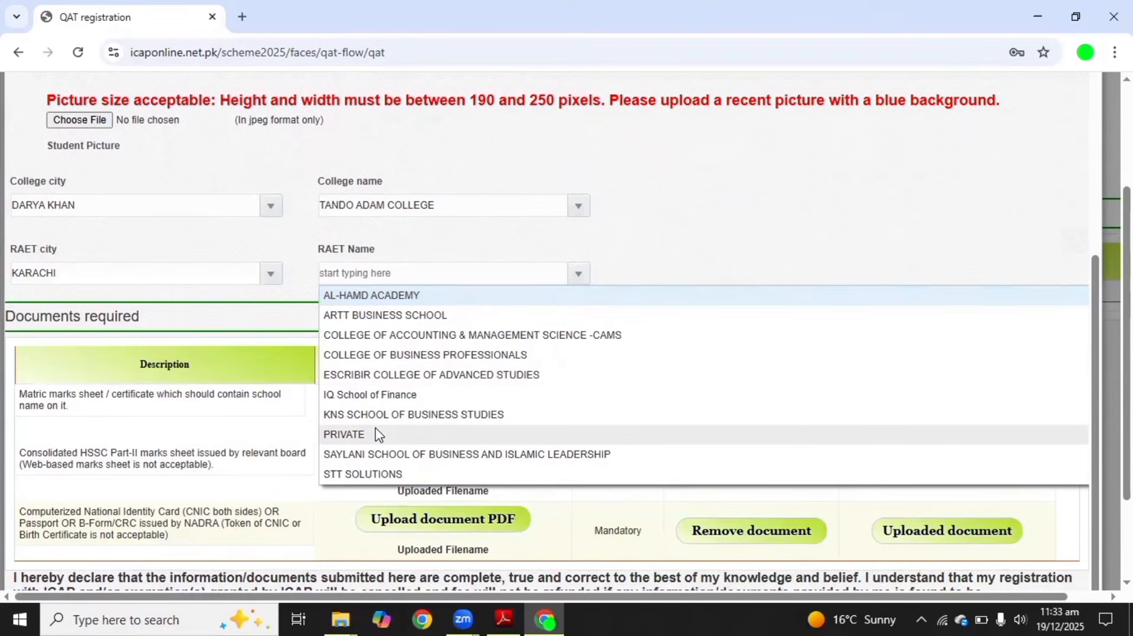
scroll(377, 434, down, 2)
scroll(378, 435, up, 3)
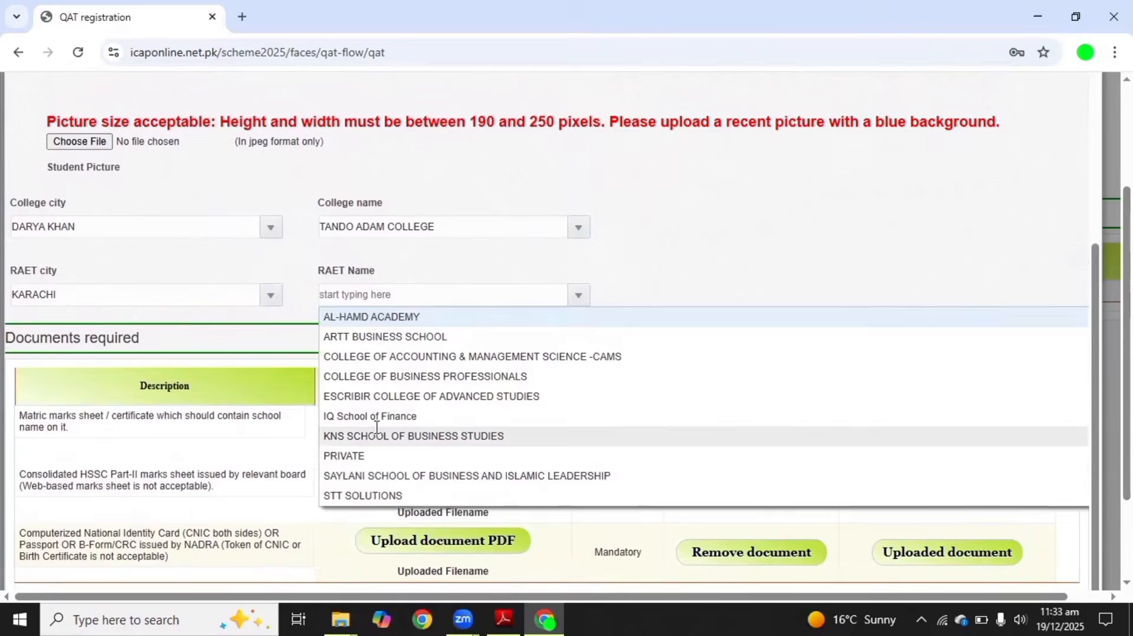
click(367, 377)
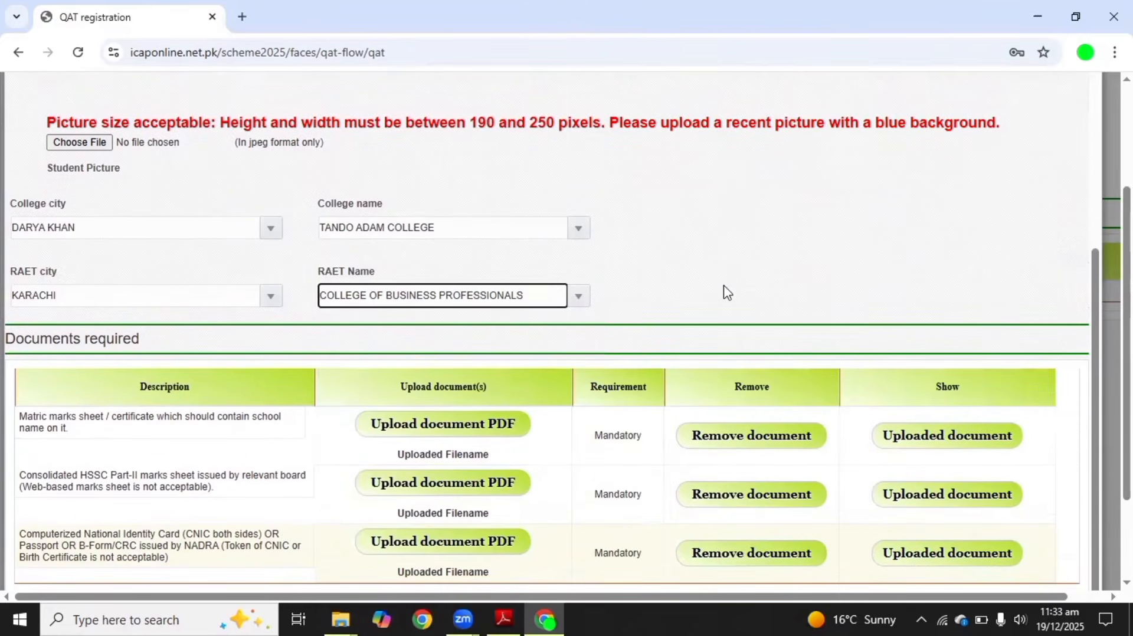
scroll(727, 292, down, 1)
scroll(204, 416, down, 2)
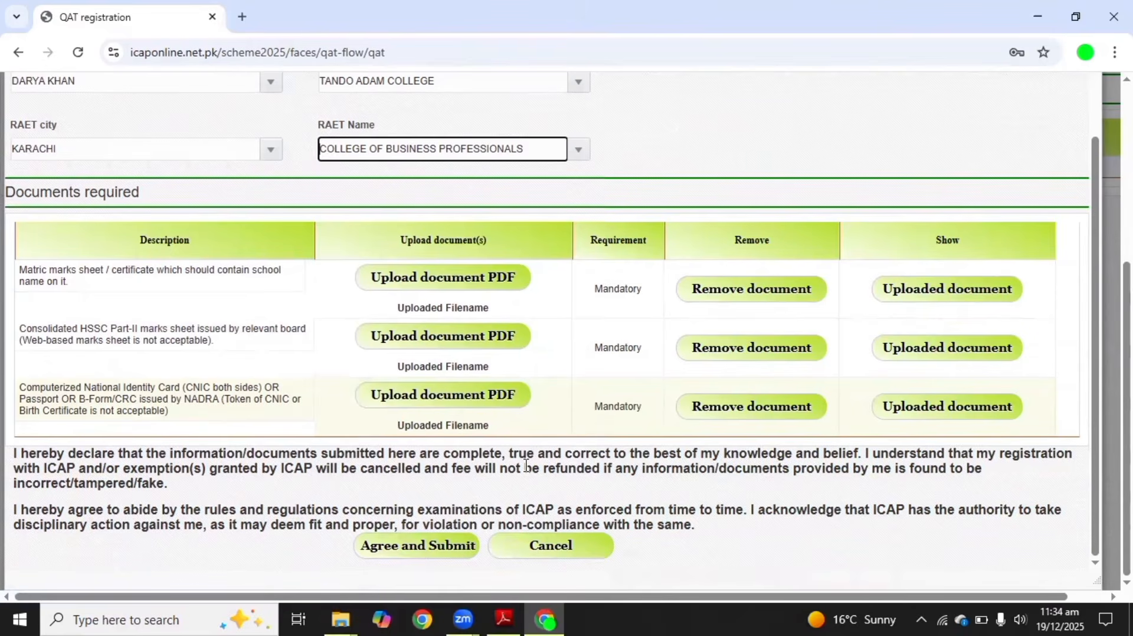
Step: Agree and submit the qualification form, then close the 'You are not eligible' error
click(435, 549)
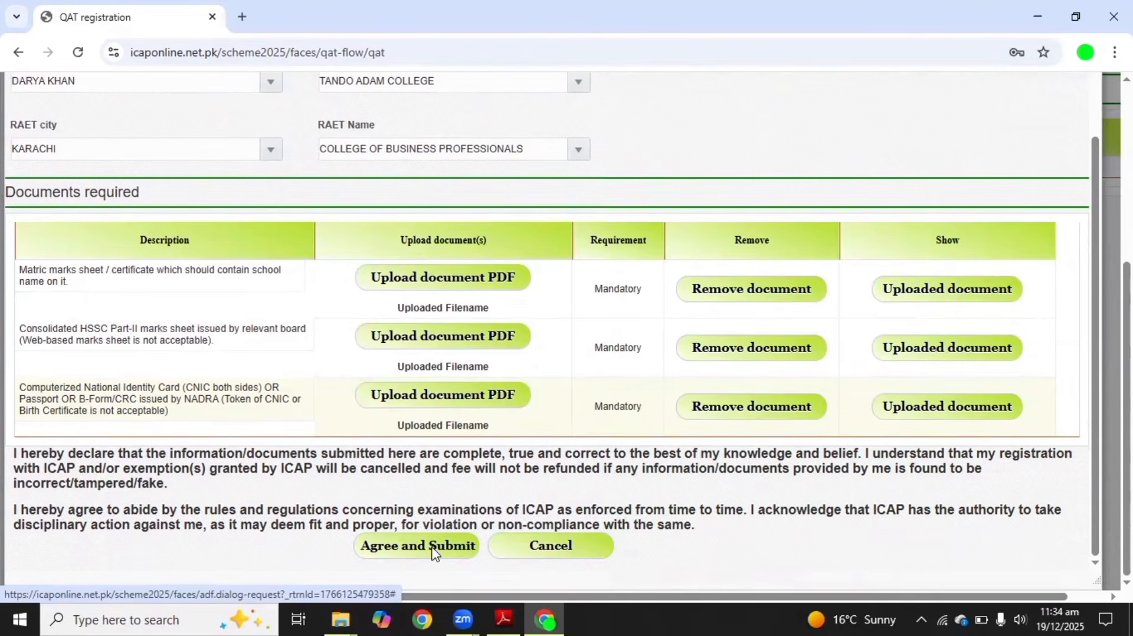
click(434, 552)
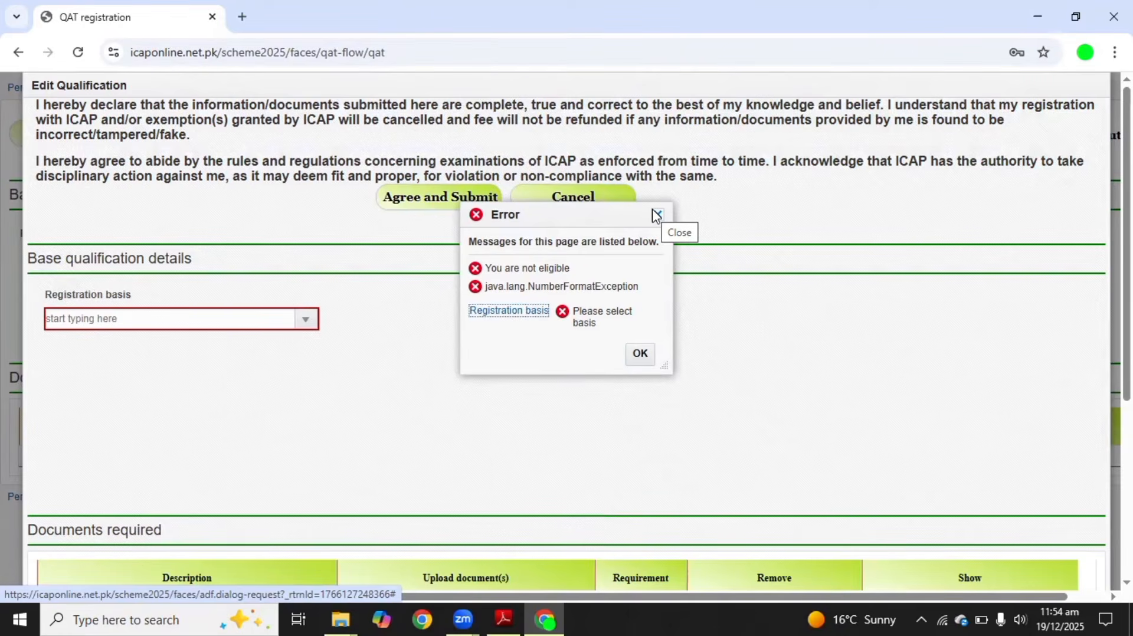
click(841, 435)
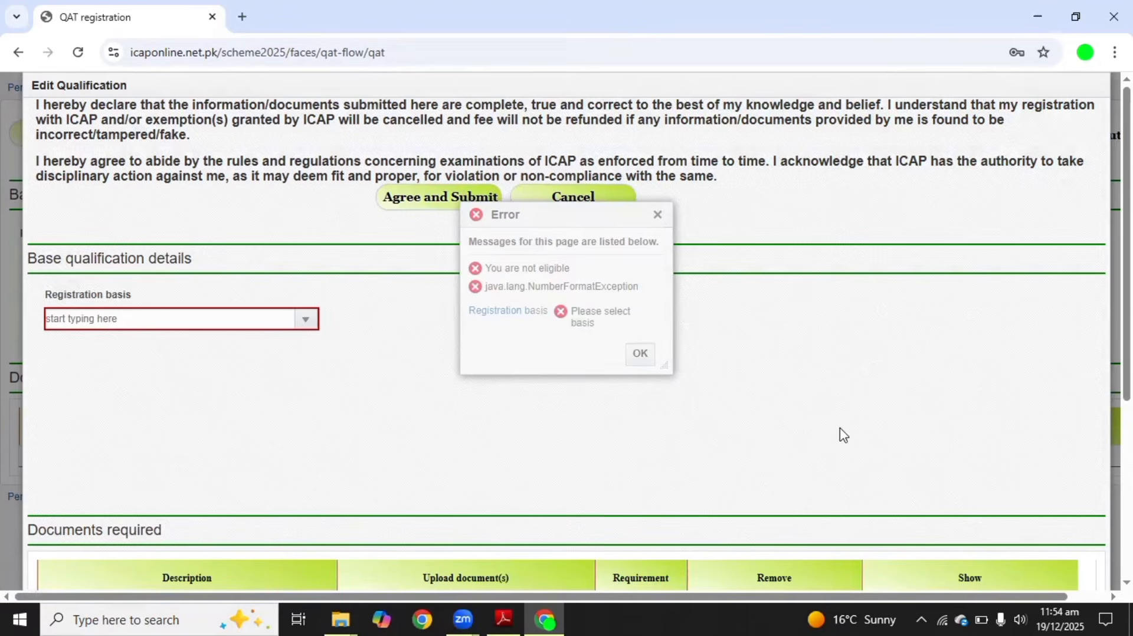
click(657, 216)
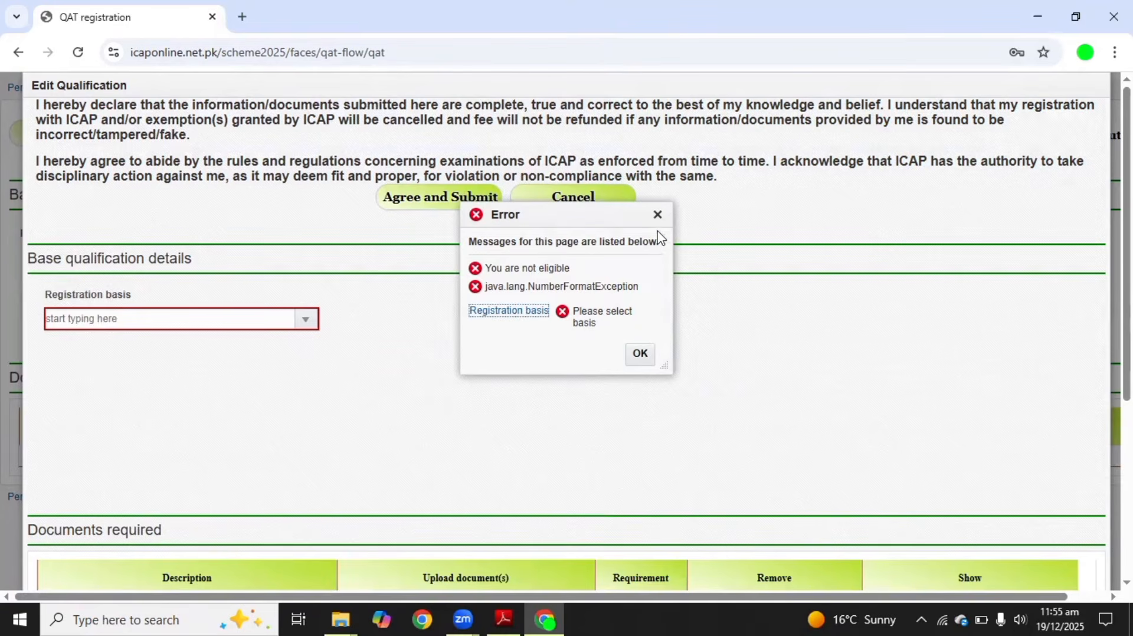
click(658, 216)
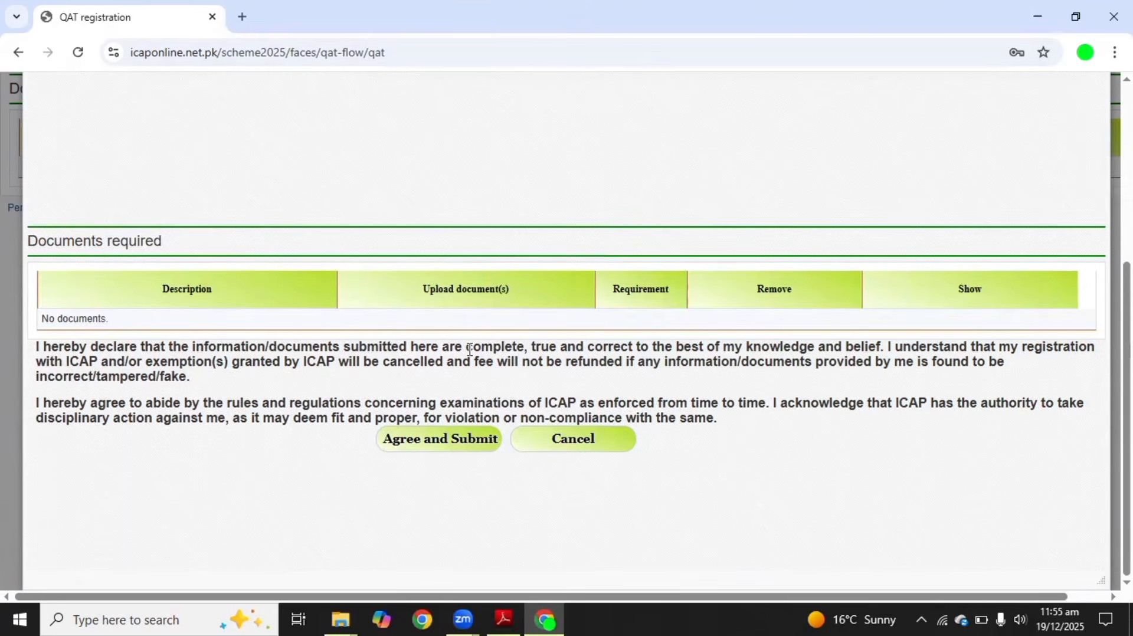
Step: Go back, leave the unsaved form, and sign in again to the blank Qualification Details page
drag(469, 349, 541, 187)
scroll(541, 187, up, 5)
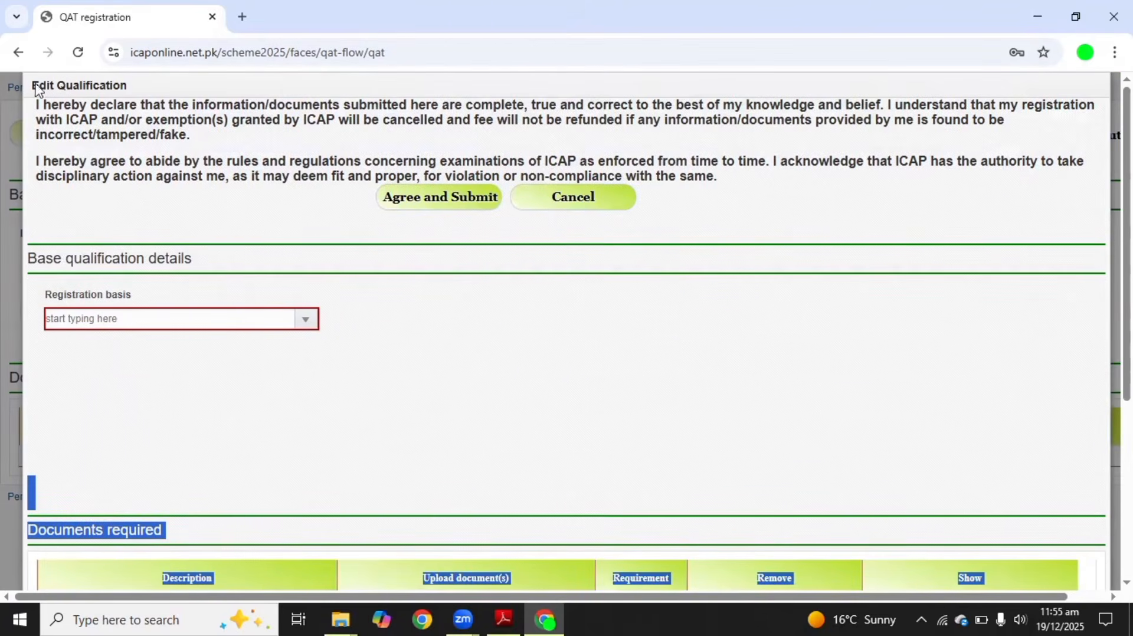
click(19, 53)
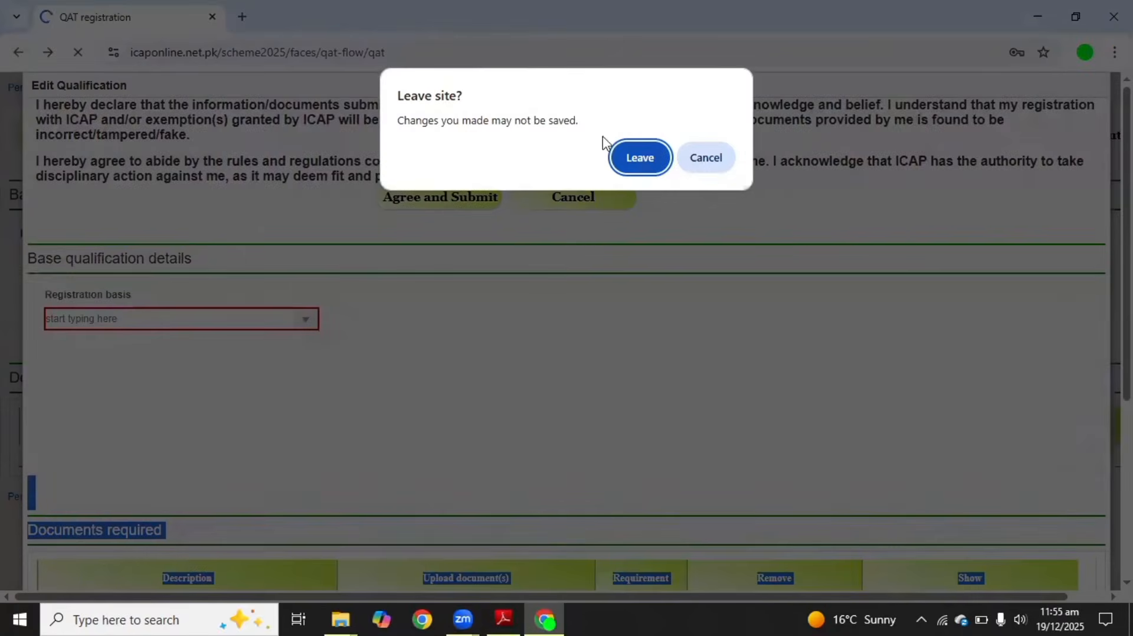
click(649, 164)
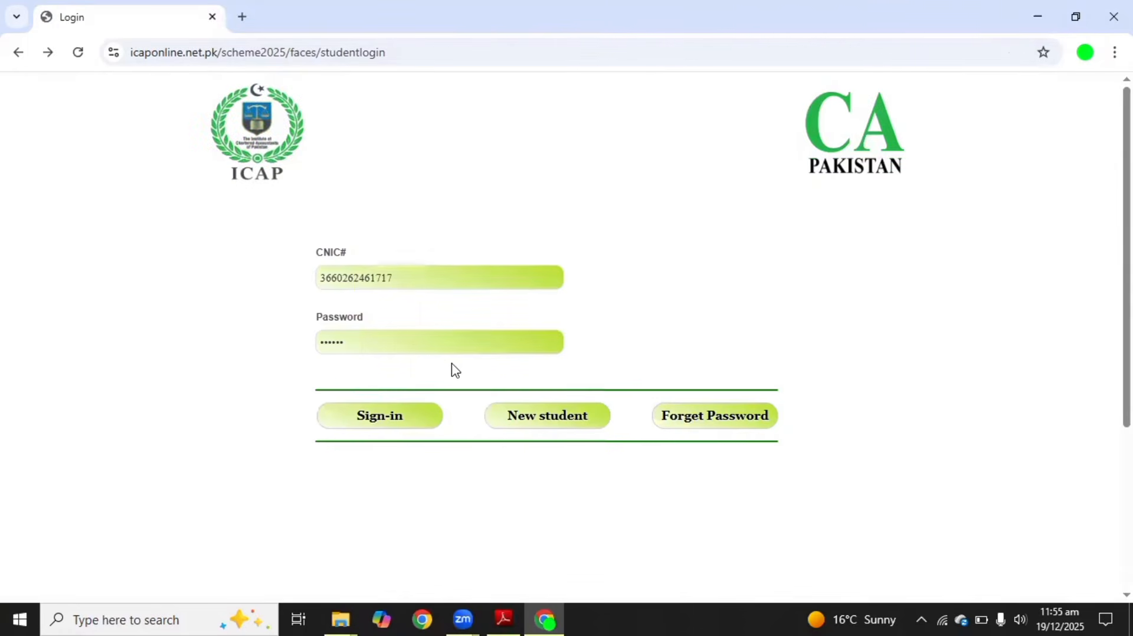
click(410, 417)
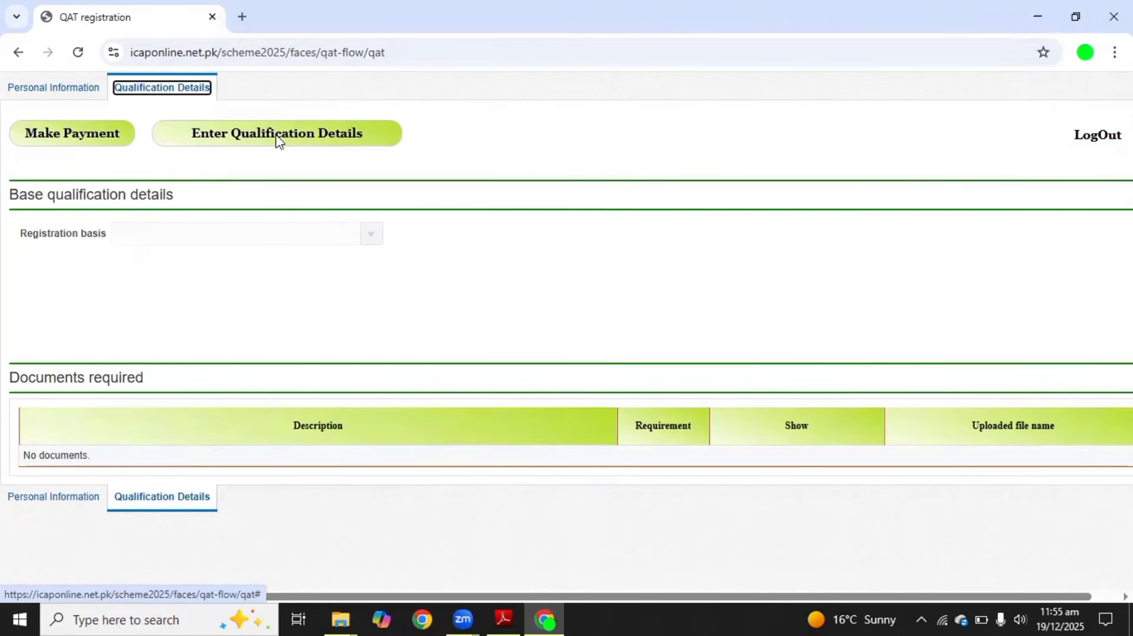
click(81, 139)
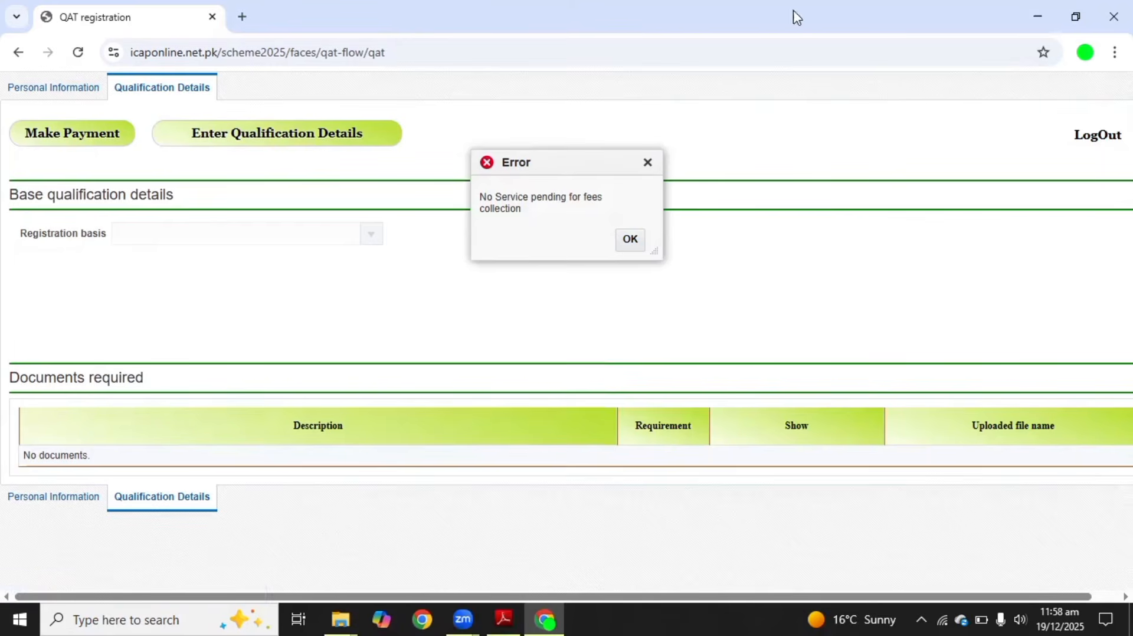
click(630, 239)
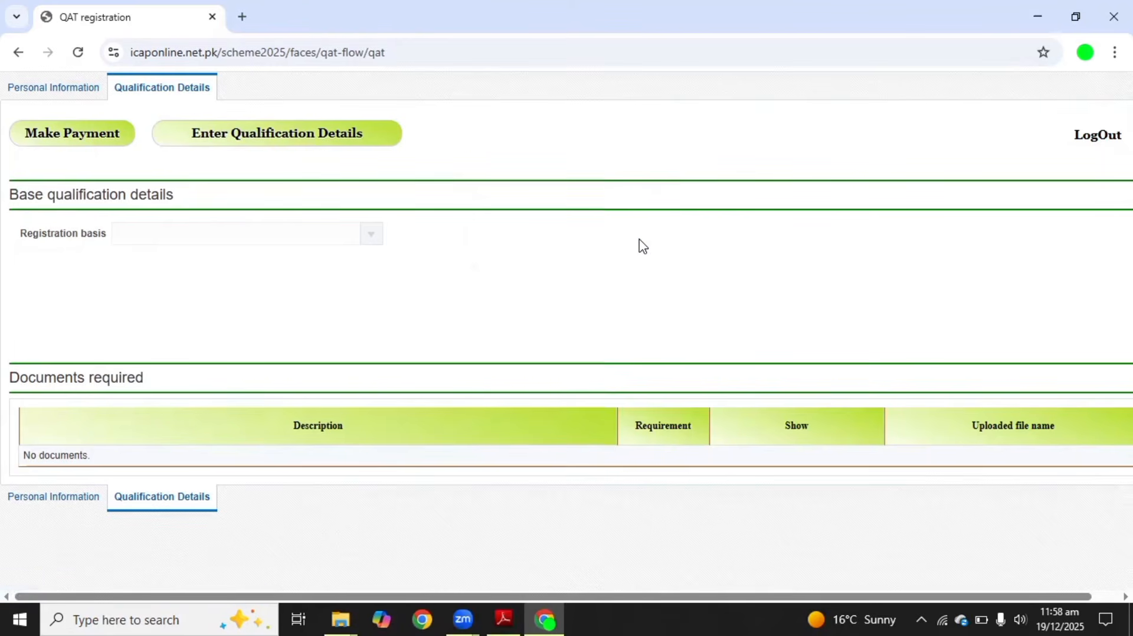